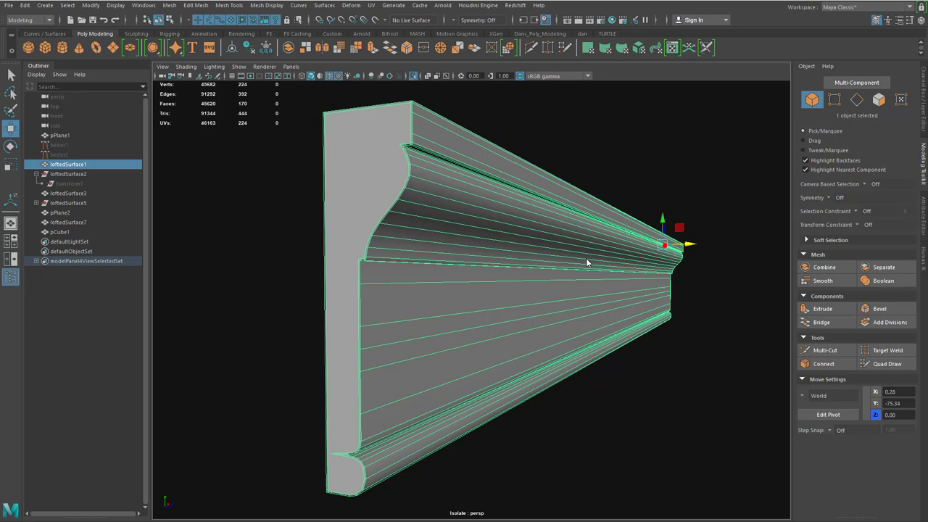
Step: Delete three redundant lengthwise edge loops from the flat front face below the curved part of the moulding
scroll(486, 327, up, 5)
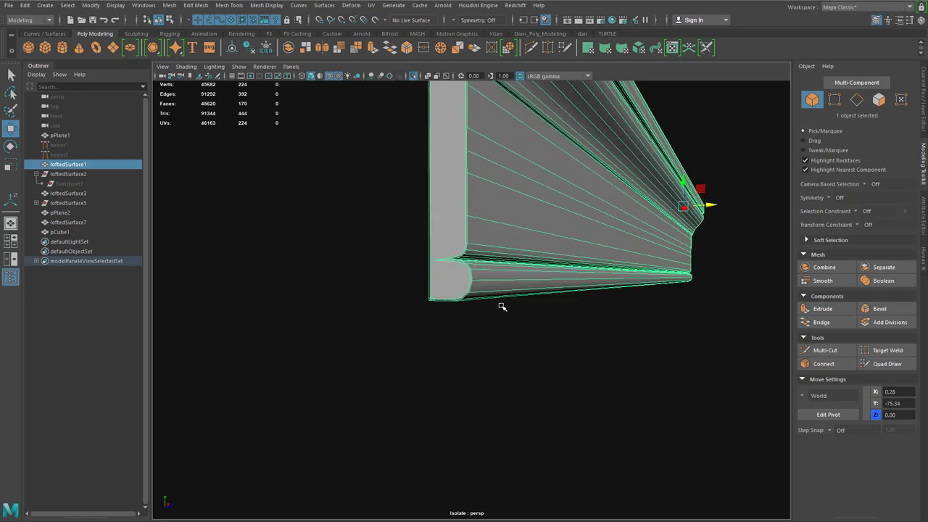
scroll(498, 327, down, 3)
right_drag(480, 301, 467, 272)
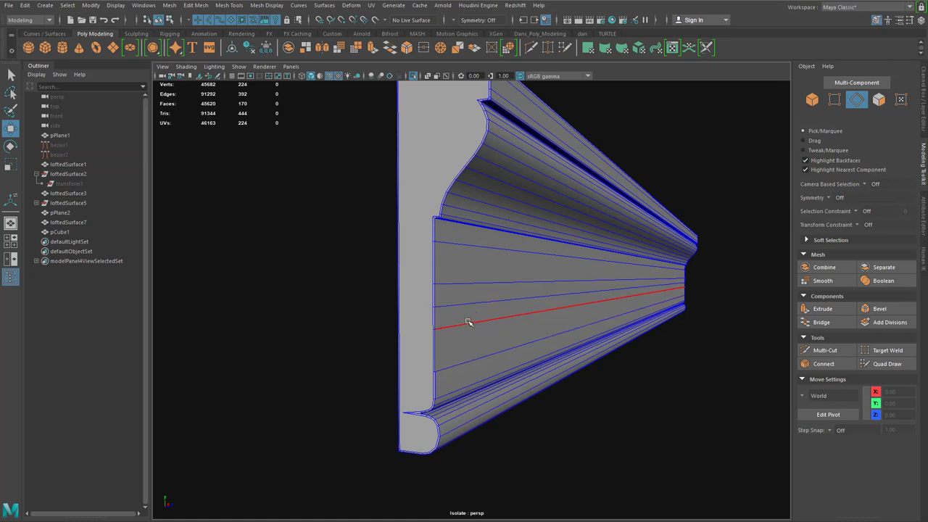
double_click(468, 322)
shift+double_click(465, 282)
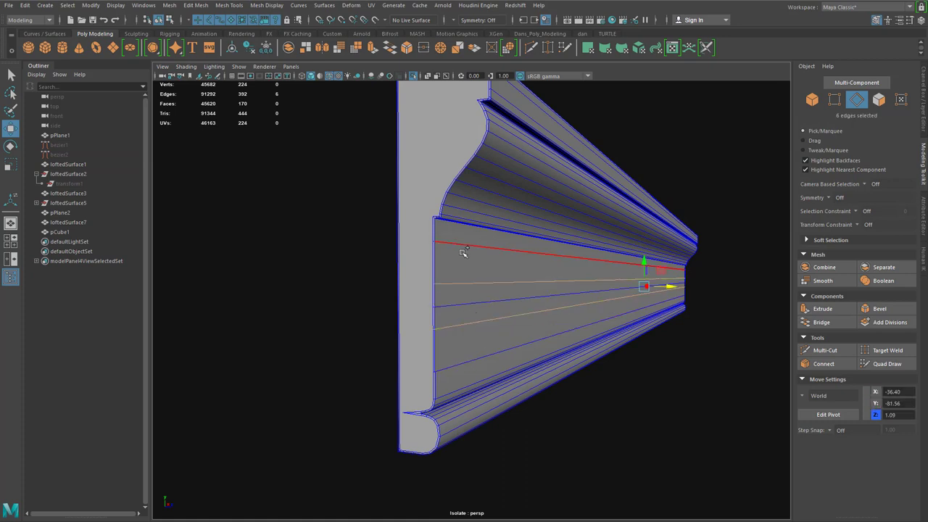
scroll(466, 237, up, 3)
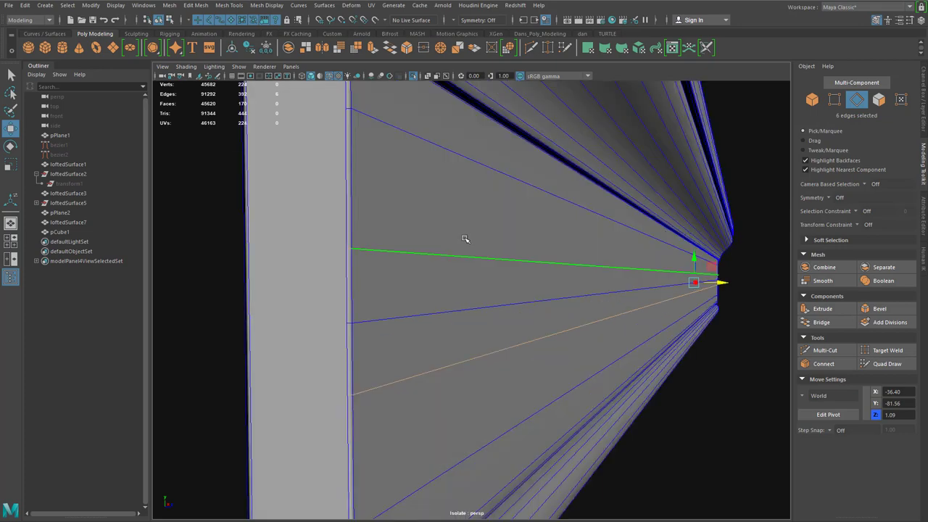
alt+drag(607, 234, 607, 288)
shift+click(464, 294)
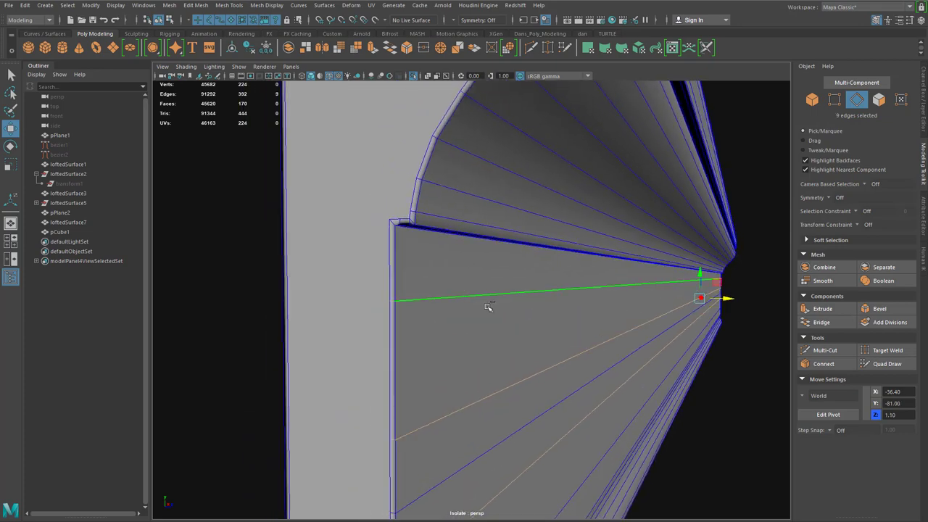
key(ctrl+Delete)
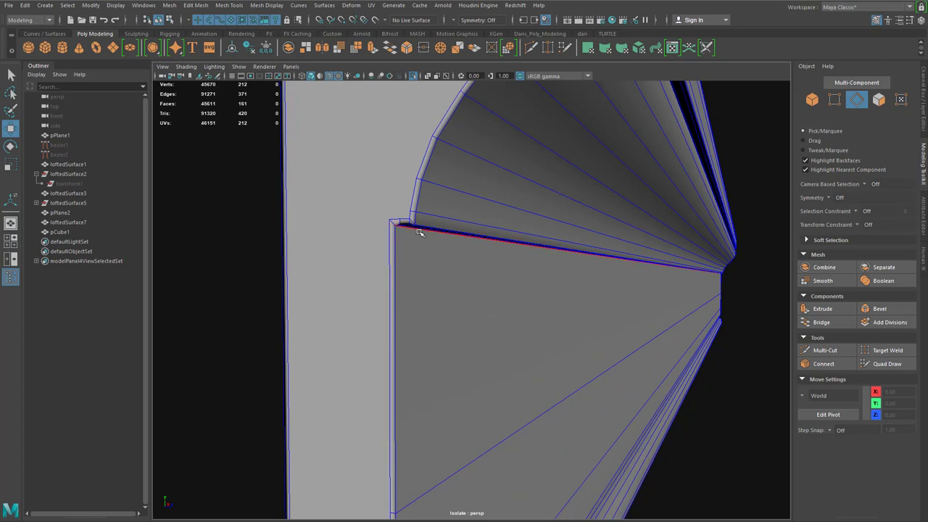
Step: Insert a supporting edge loop with Multi-Cut along the flat front face, just below the step under the curved section
alt+drag(420, 233, 468, 228)
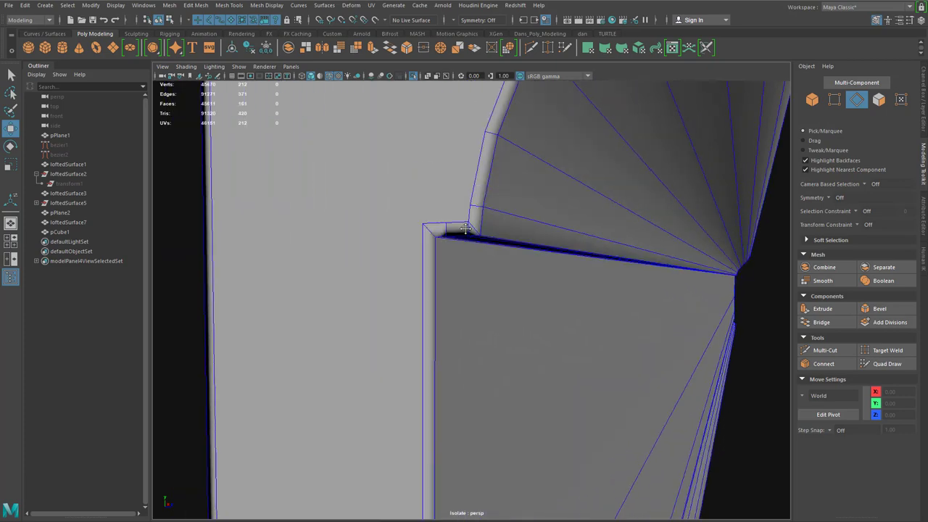
click(531, 50)
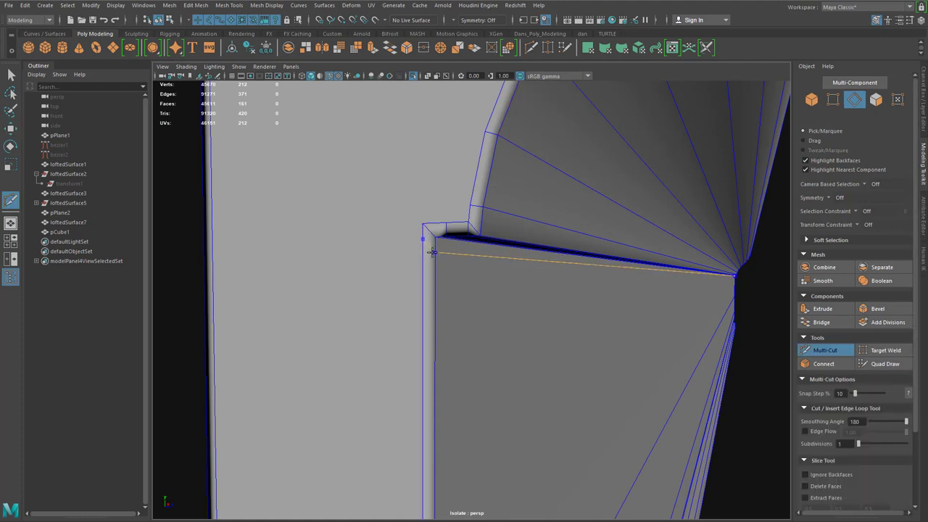
ctrl+click(432, 252)
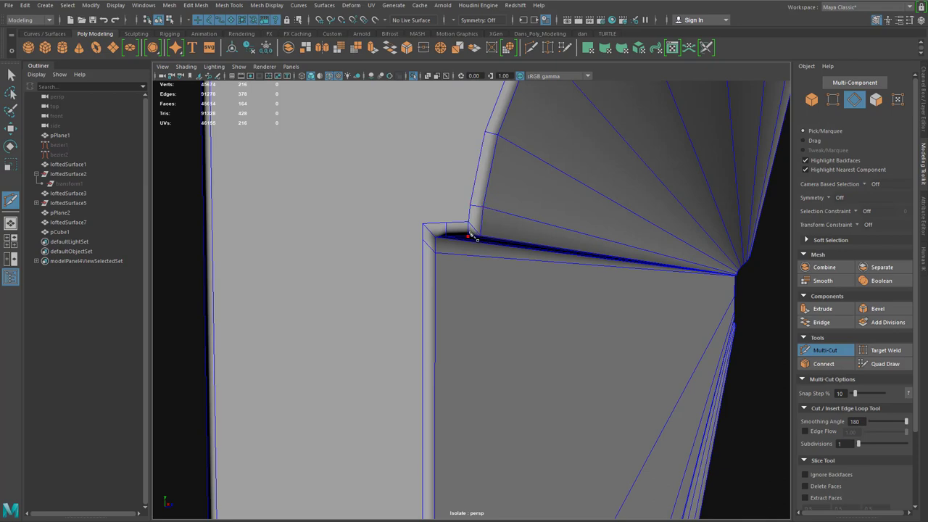
Step: Collapse the edge ring between the two lengthwise loops on the upper front face, merging them into one central loop
alt+middle_drag(492, 184, 488, 214)
scroll(488, 213, up, 2)
scroll(498, 213, down, 4)
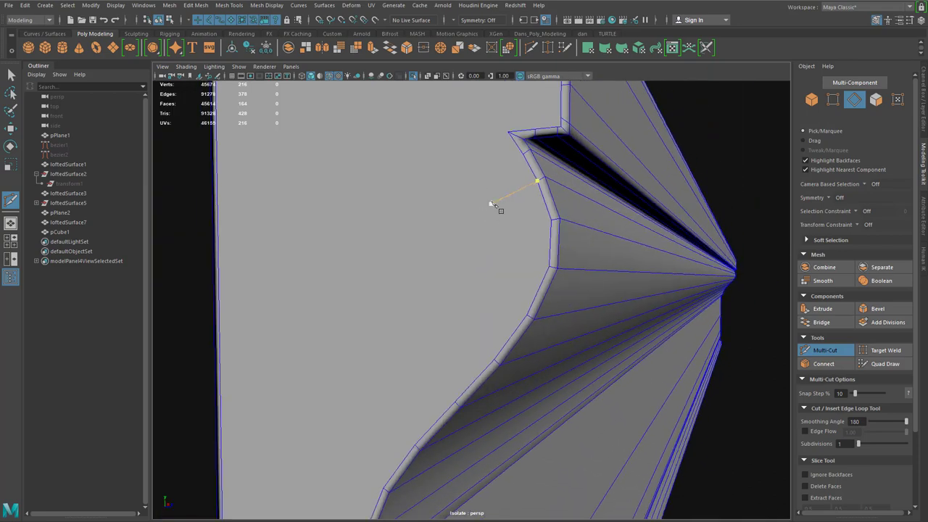
alt+drag(492, 203, 496, 216)
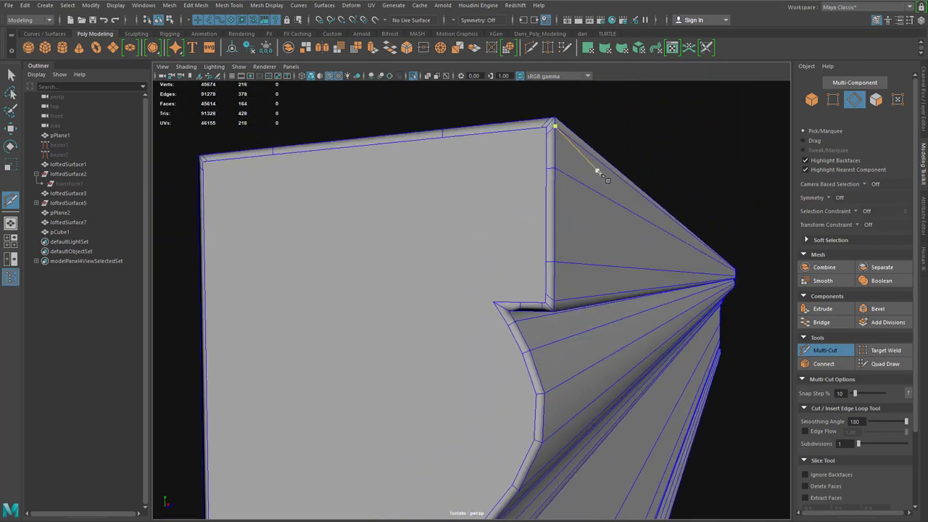
key(w)
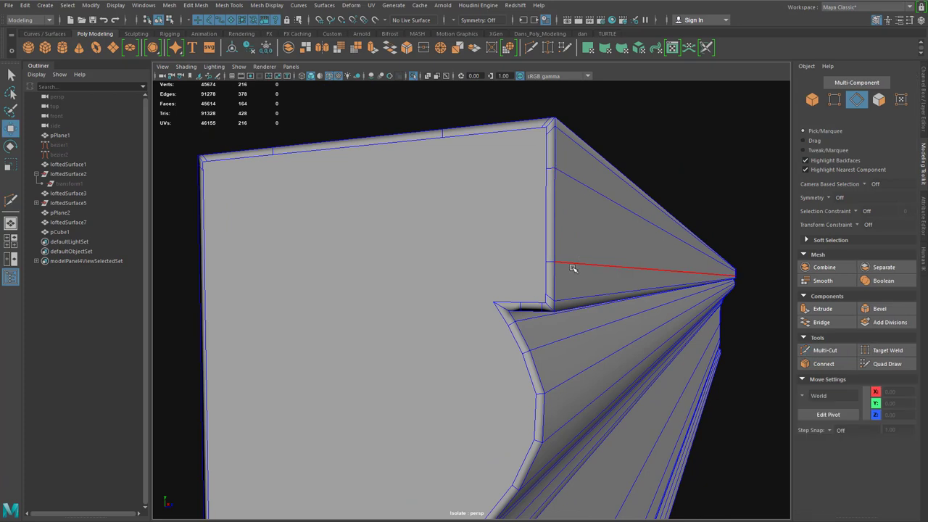
click(573, 269)
shift+click(582, 174)
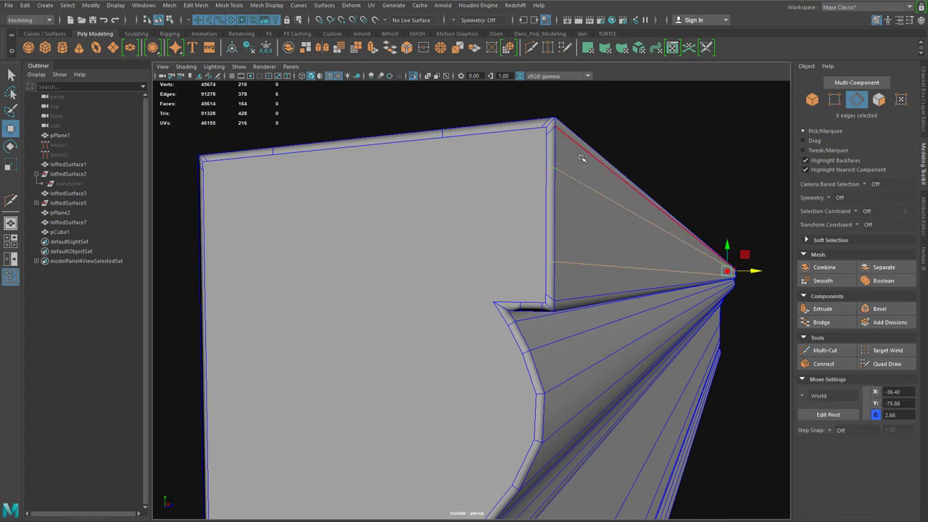
click(553, 218)
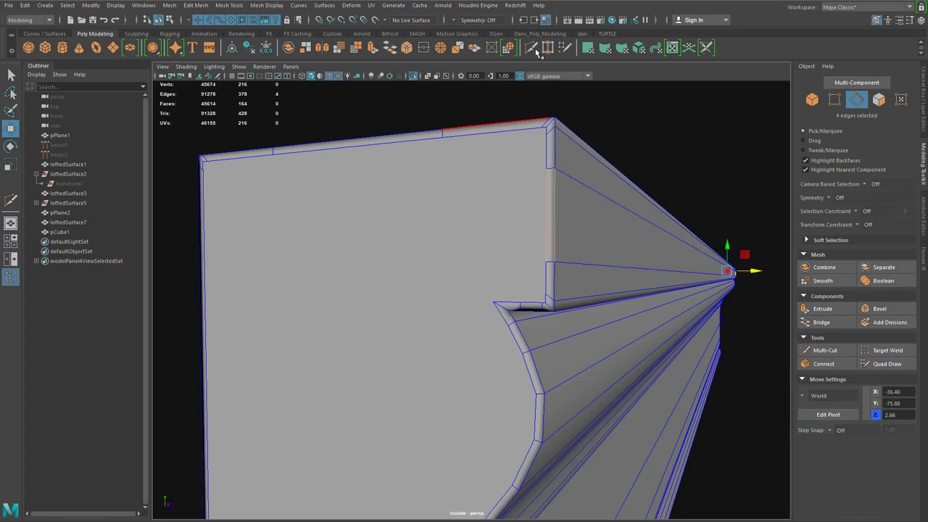
click(495, 48)
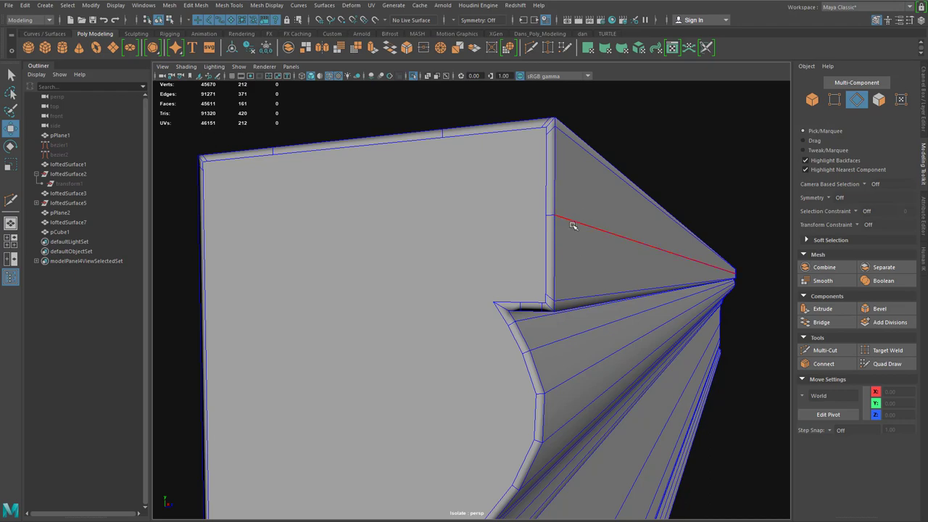
Step: Lower the bottommost spare edge loop on the large flat front face to about Y -83.57
scroll(574, 287, up, 5)
scroll(574, 294, down, 5)
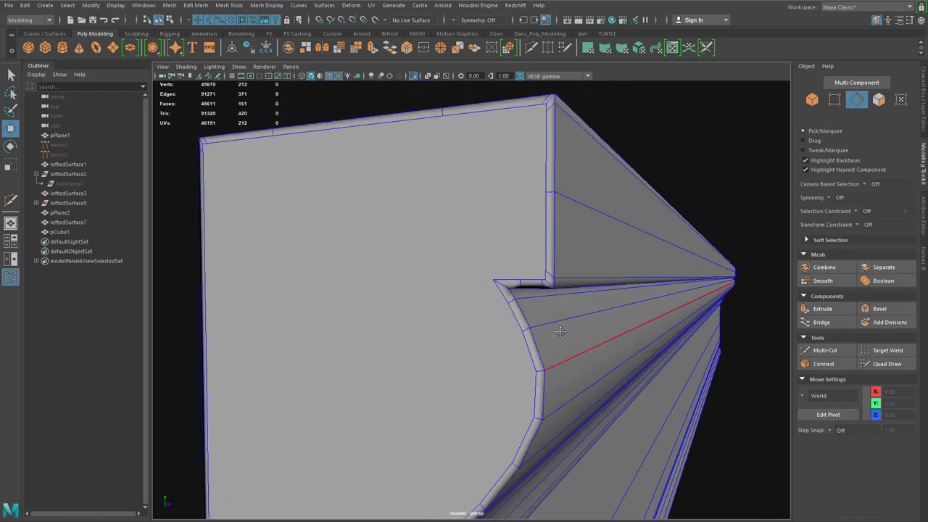
scroll(559, 312, up, 5)
alt+right_drag(594, 318, 546, 349)
alt+middle_drag(546, 340, 552, 349)
alt+drag(553, 349, 559, 322)
double_click(540, 266)
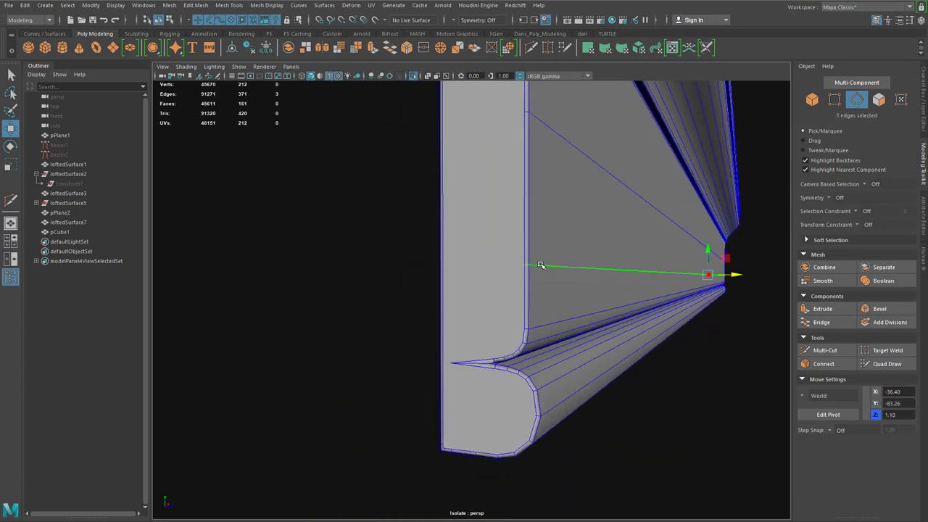
alt+drag(626, 205, 634, 263)
right_drag(602, 269, 604, 298)
alt+drag(607, 305, 588, 292)
click(588, 292)
right_drag(603, 310, 595, 298)
click(589, 321)
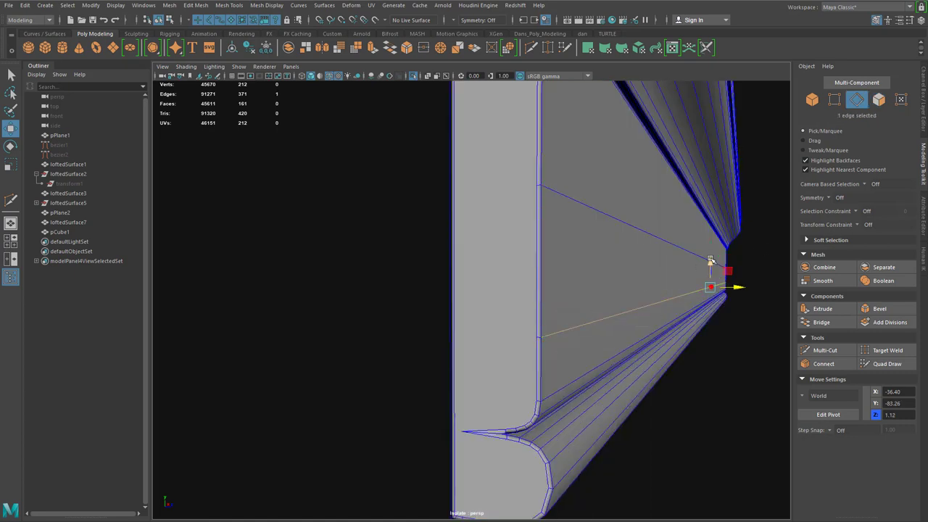
drag(711, 262, 710, 269)
double_click(653, 309)
alt+drag(647, 278, 615, 359)
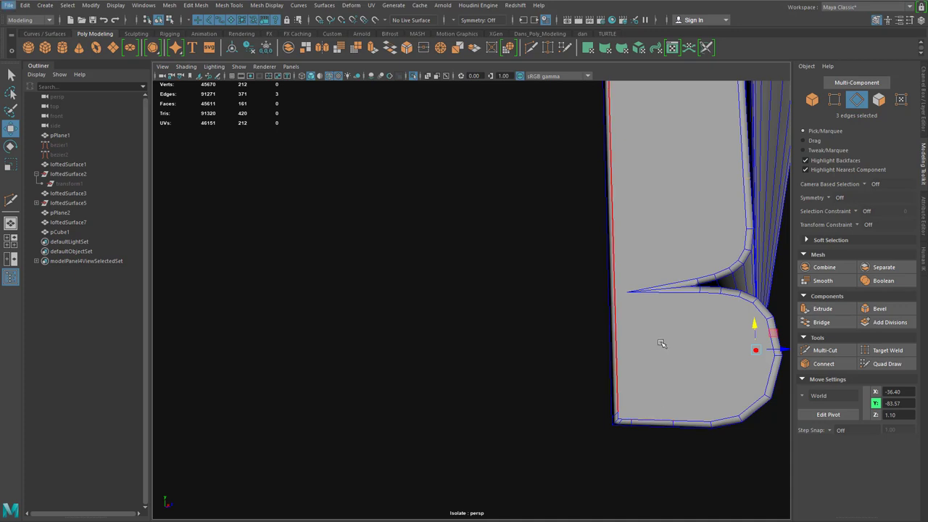
Step: Collapse the edge ring between the two lengthwise loops on the moulding's top face, merging them into one loop
alt+middle_drag(662, 342, 660, 404)
alt+middle_drag(624, 218, 629, 280)
alt+drag(659, 302, 422, 288)
alt+drag(573, 239, 607, 263)
scroll(592, 267, up, 4)
alt+middle_drag(590, 242, 583, 335)
scroll(617, 274, up, 4)
alt+middle_drag(619, 277, 614, 310)
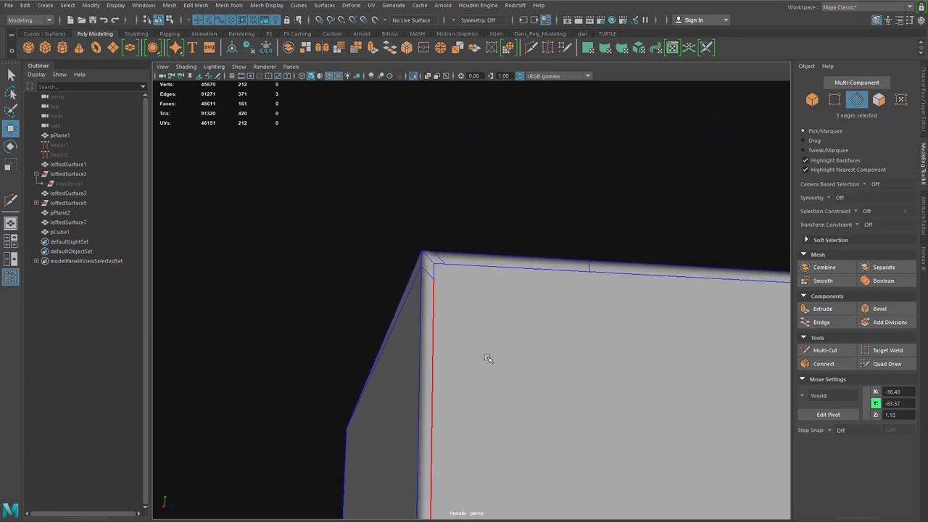
mouse_move(586, 308)
alt+mouse_down()
mouse_move(582, 337)
mouse_move(553, 346)
mouse_move(527, 311)
mouse_move(535, 219)
mouse_move(599, 313)
alt+mouse_up()
alt+drag(530, 317, 565, 409)
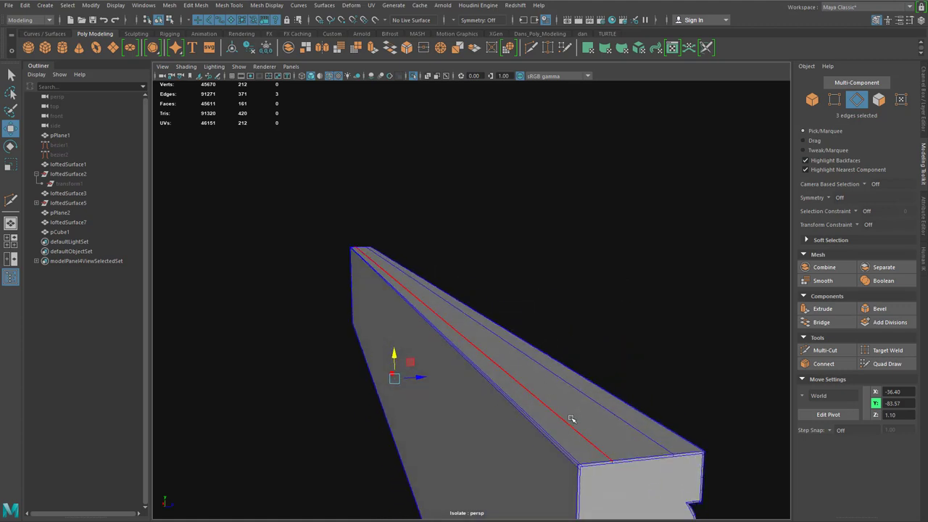
shift+click(572, 419)
shift+click(623, 418)
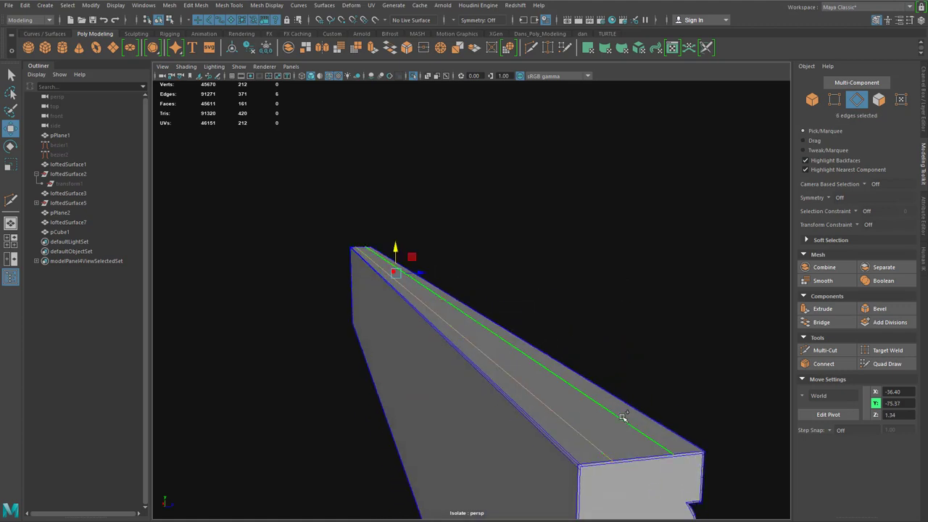
click(638, 464)
double_click(624, 458)
click(493, 47)
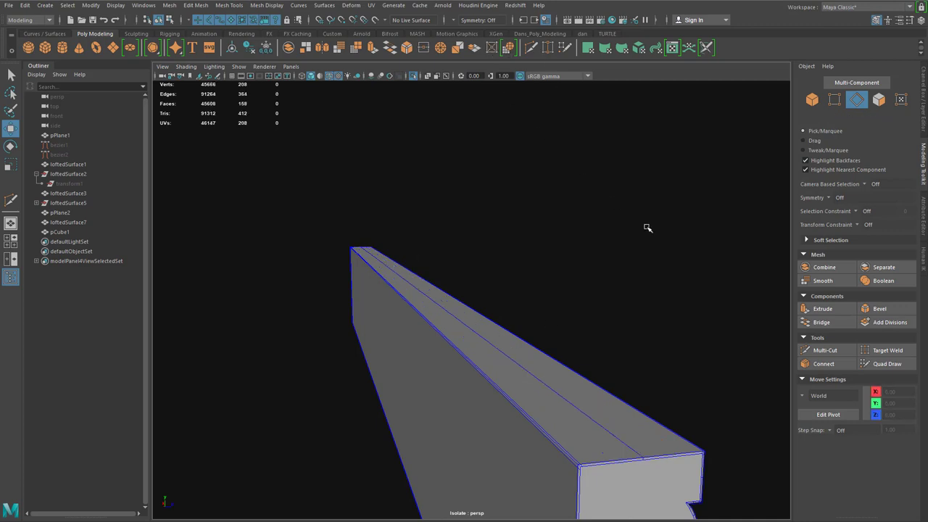
Step: Examine the edges on the moulding's underside and around the upper part of its end profile
alt+drag(641, 320, 552, 209)
scroll(552, 207, up, 4)
alt+middle_drag(547, 229, 523, 256)
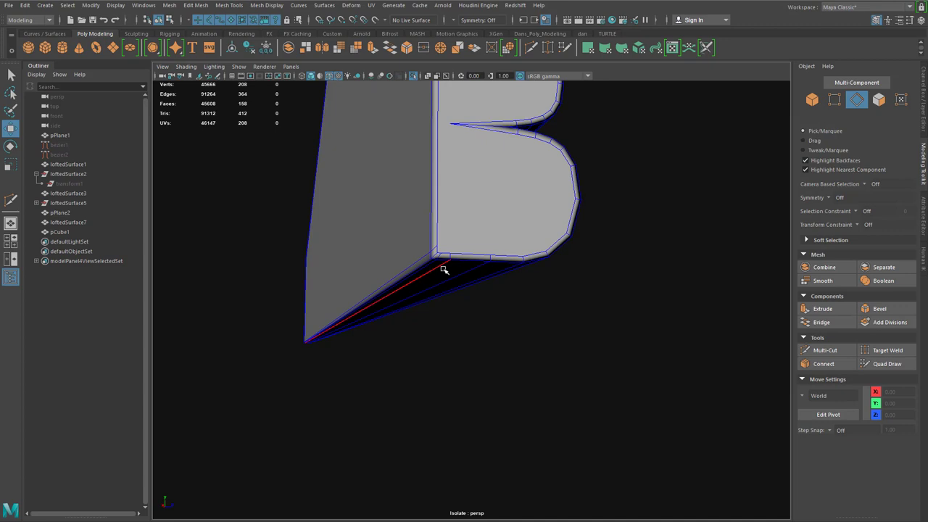
alt+middle_drag(459, 244, 459, 360)
alt+drag(459, 360, 578, 198)
scroll(580, 197, up, 5)
alt+middle_drag(580, 197, 585, 219)
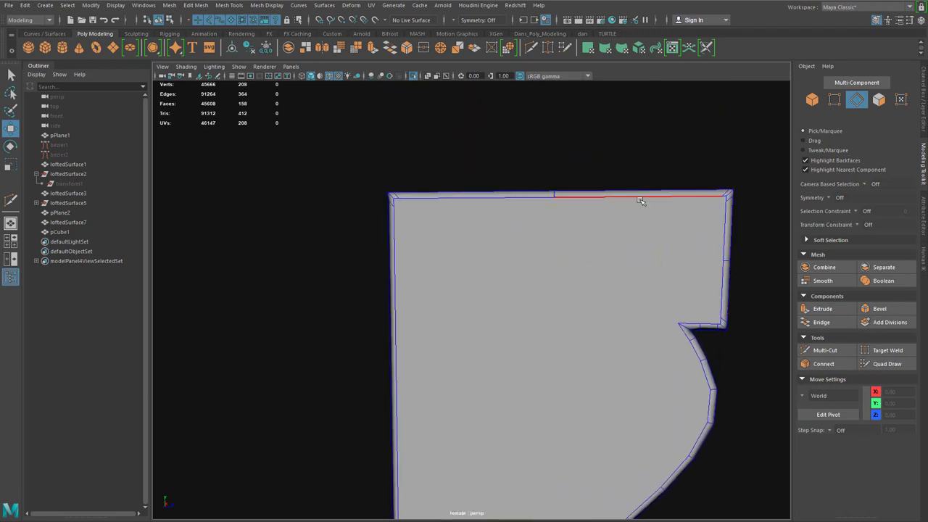
alt+middle_drag(565, 305, 556, 295)
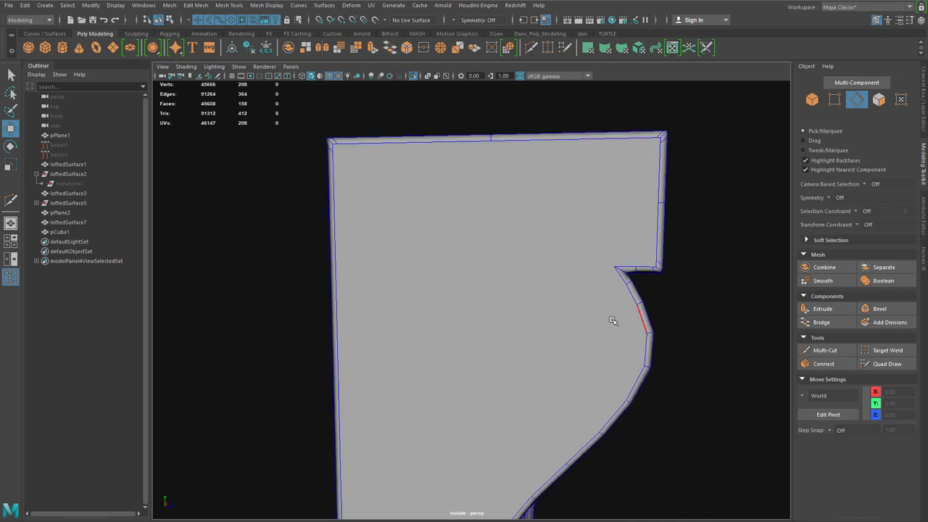
Step: Move the overlapping end-cap vertex at the outer corner of the step inward along the horizontal bevel edge to about Z 1.22
alt+middle_drag(613, 318, 630, 235)
alt+right_drag(541, 296, 583, 288)
key(F9)
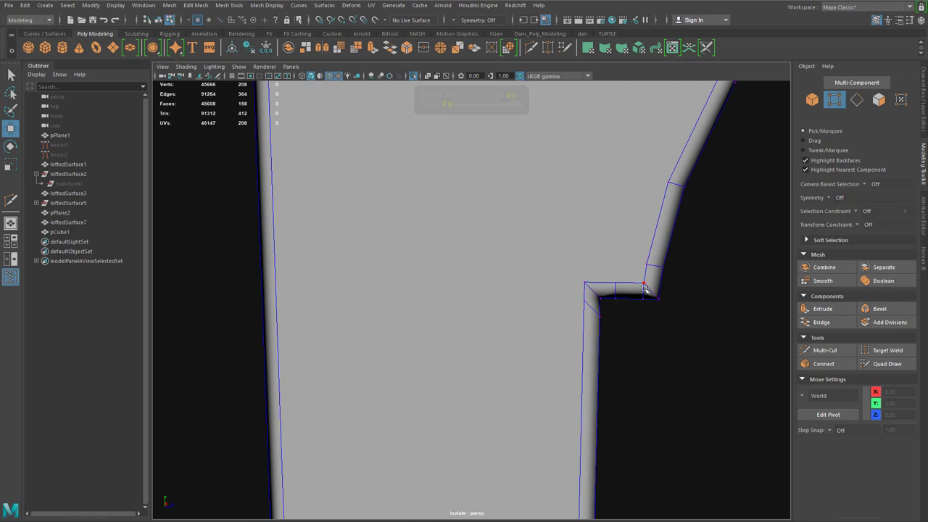
alt+drag(644, 284, 471, 290)
click(440, 228)
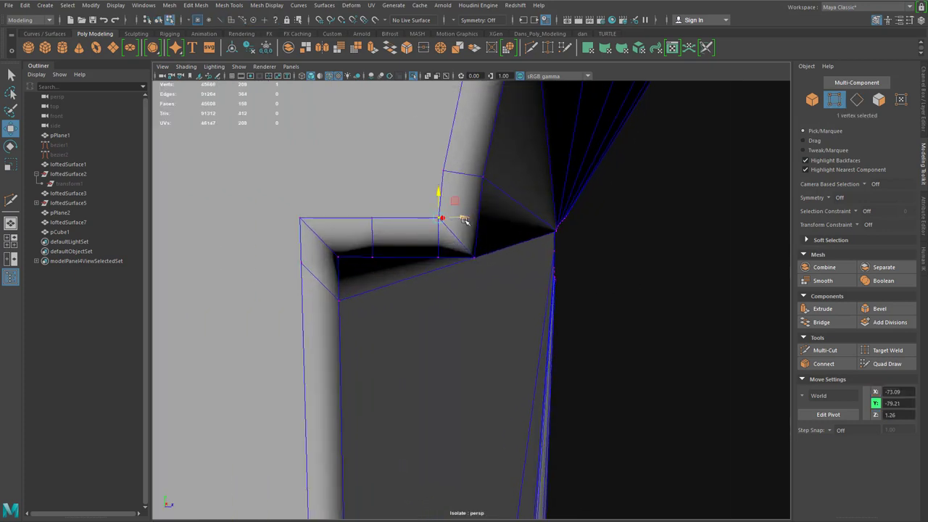
drag(464, 219, 456, 220)
key(ctrl+z)
key(ctrl+z)
drag(462, 217, 435, 219)
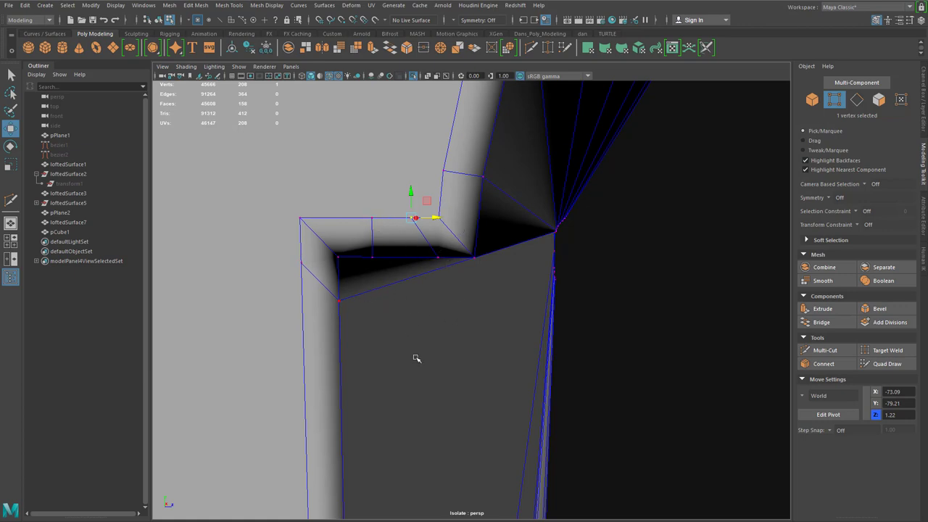
Step: Examine the bevel edges and vertices around the moulding's lower groove, rounded bead and bottom corner
alt+drag(417, 353, 427, 382)
scroll(432, 382, up, 1)
scroll(435, 355, down, 2)
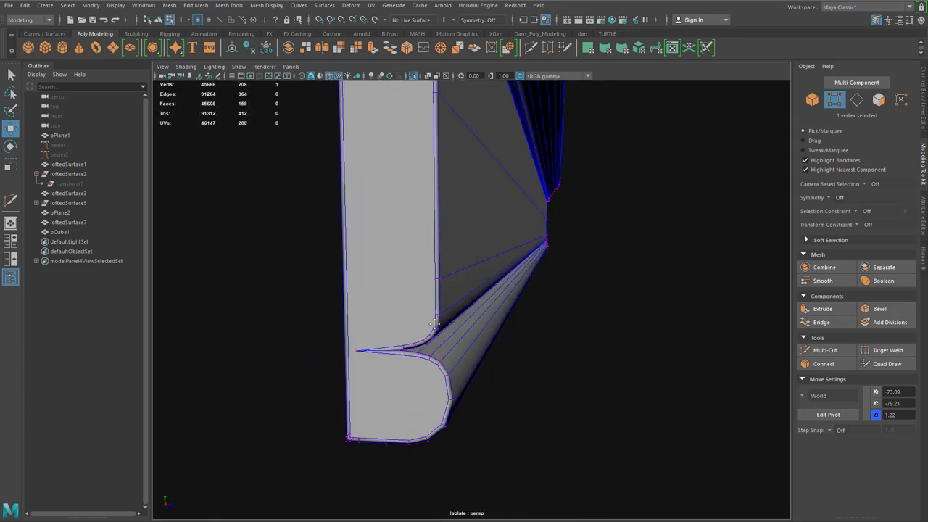
scroll(455, 329, up, 2)
scroll(467, 324, up, 2)
scroll(483, 317, down, 3)
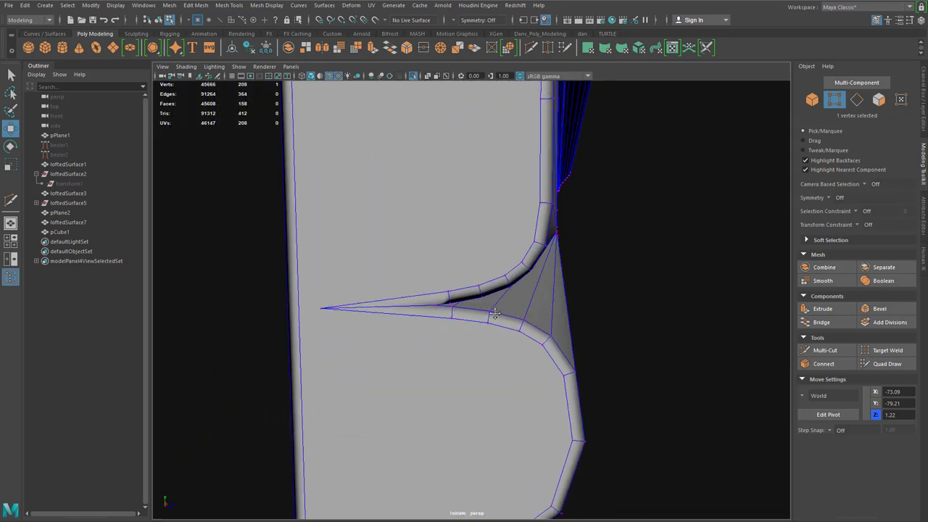
scroll(508, 307, up, 1)
scroll(522, 301, up, 2)
scroll(529, 303, up, 2)
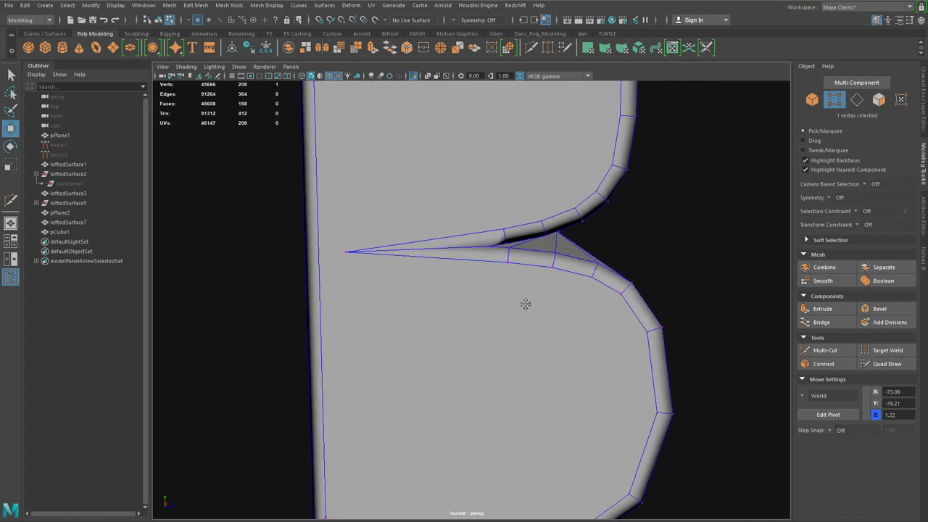
mouse_move(533, 316)
alt+middle_down()
mouse_move(530, 291)
mouse_move(530, 299)
alt+middle_up()
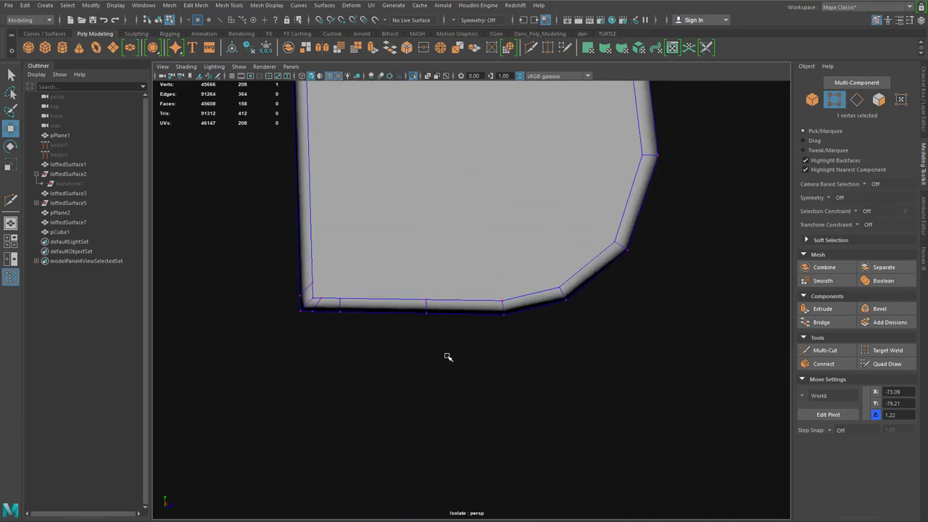
scroll(484, 291, down, 4)
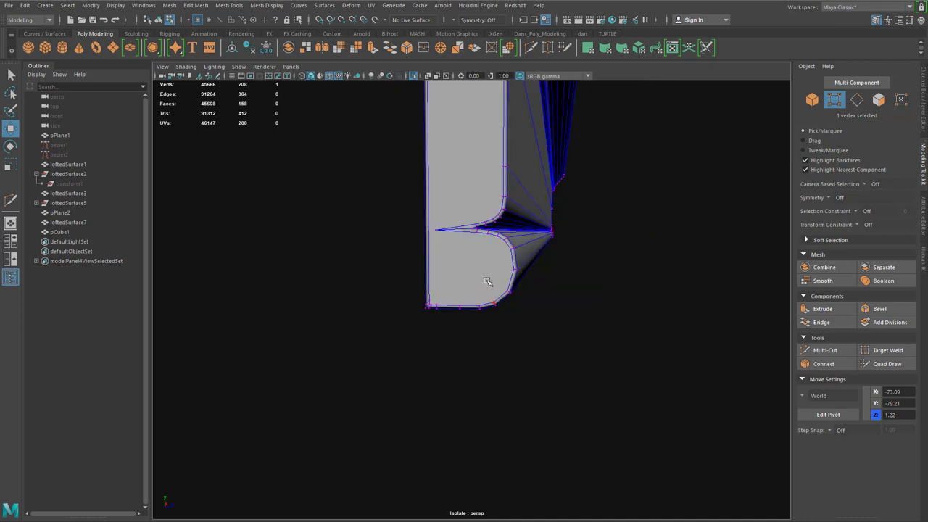
scroll(488, 282, up, 4)
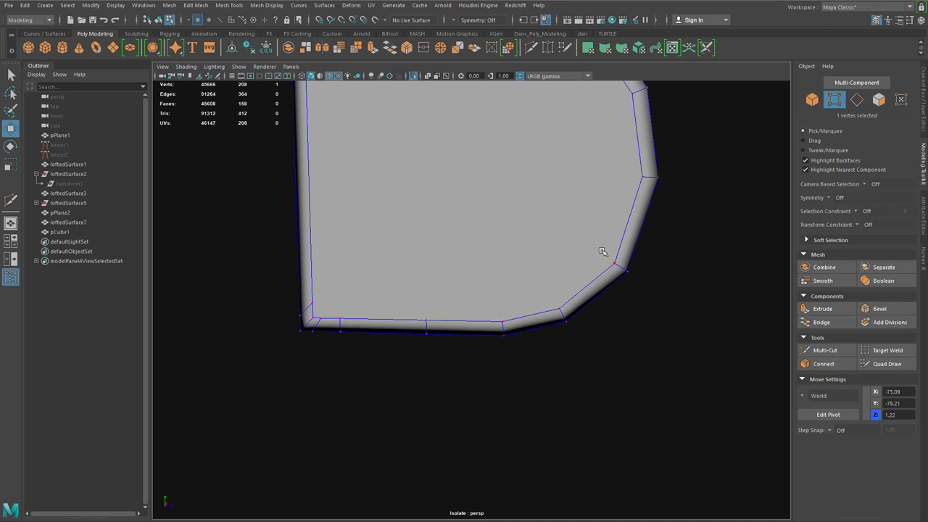
click(531, 49)
click(549, 232)
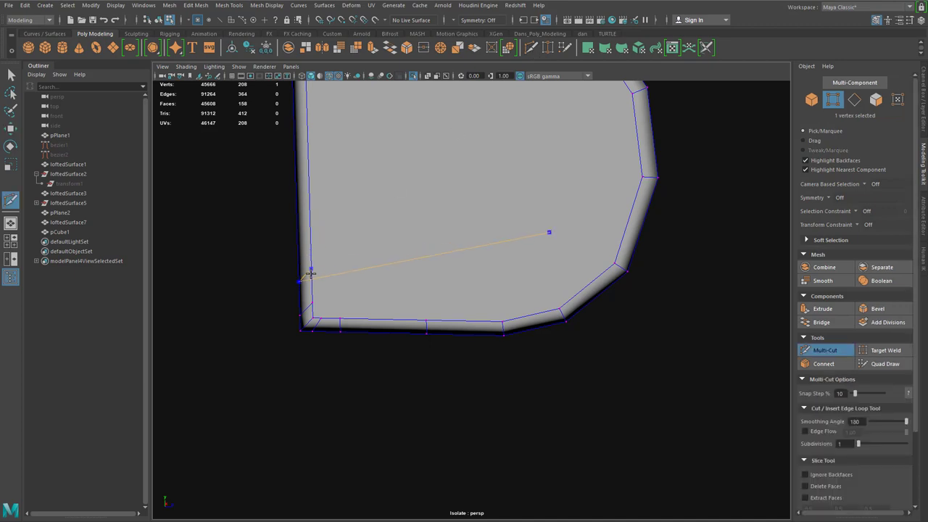
key(Escape)
alt+middle_drag(311, 258, 342, 266)
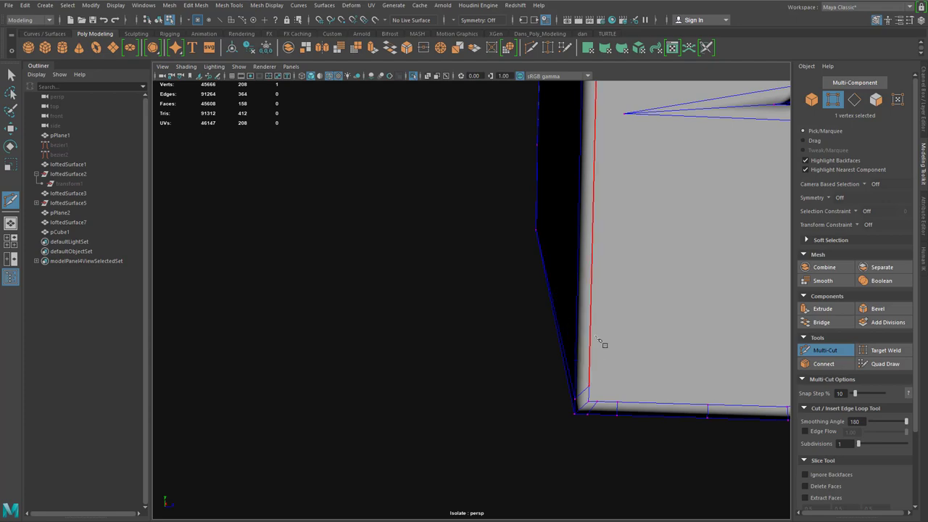
Step: Delete all faces of the moulding except those of the beveled near end cap
alt+drag(599, 332, 549, 327)
alt+right_drag(543, 324, 526, 305)
alt+drag(525, 304, 490, 316)
alt+drag(428, 341, 514, 311)
alt+right_drag(514, 311, 527, 328)
scroll(530, 331, down, 3)
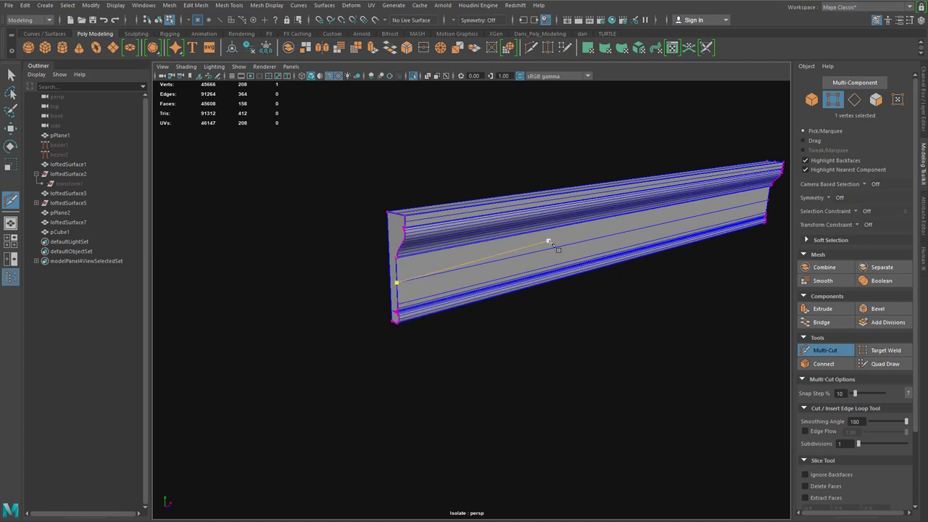
key(F11)
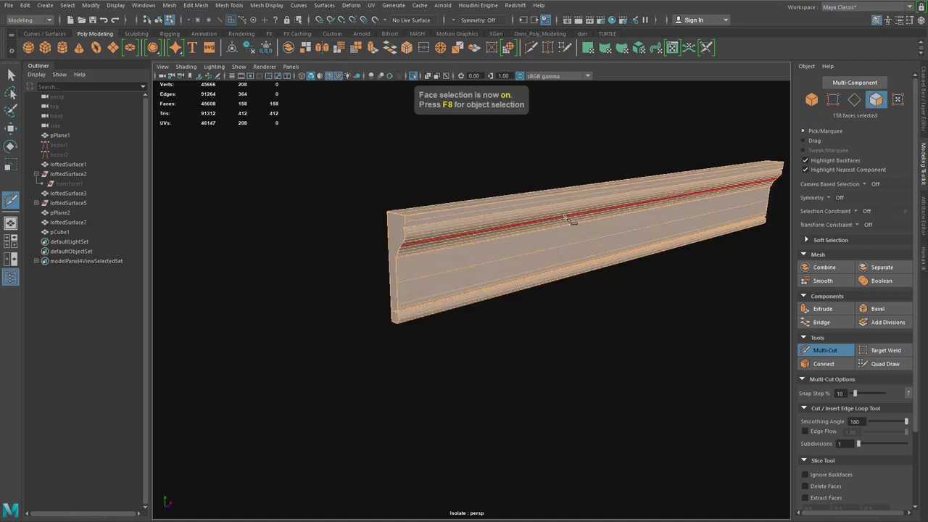
key(w)
drag(539, 147, 795, 351)
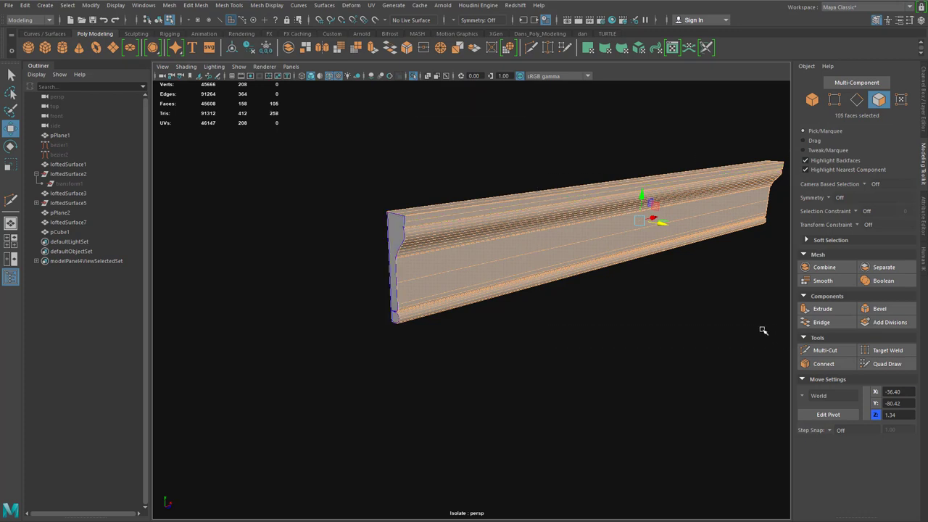
key(Delete)
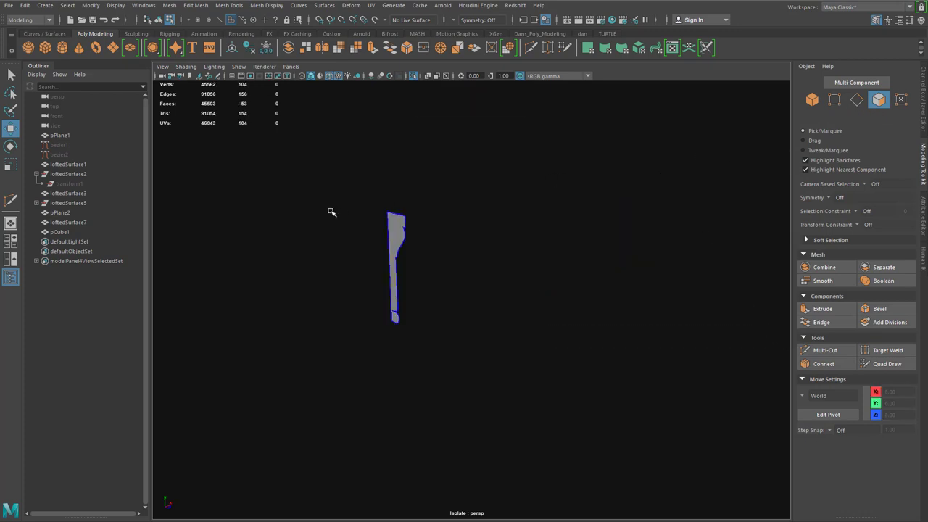
Step: Examine the isolated end cap face-on, from its upper profile down to the groove and the rounded bead
alt+right_drag(415, 215, 551, 194)
alt+middle_drag(315, 292, 422, 451)
alt+right_drag(430, 351, 548, 320)
alt+drag(521, 333, 500, 320)
alt+middle_drag(577, 174, 525, 453)
click(676, 232)
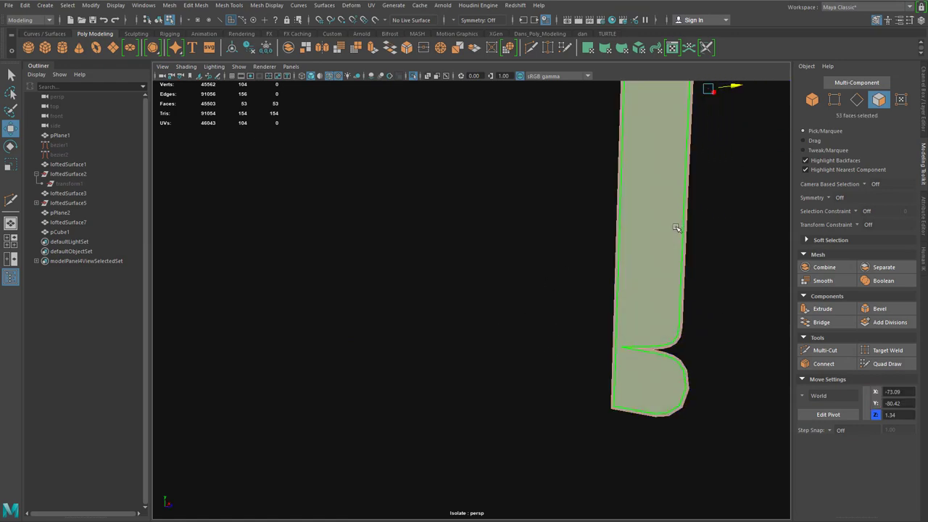
key(f)
alt+drag(580, 362, 524, 408)
alt+right_drag(522, 410, 591, 398)
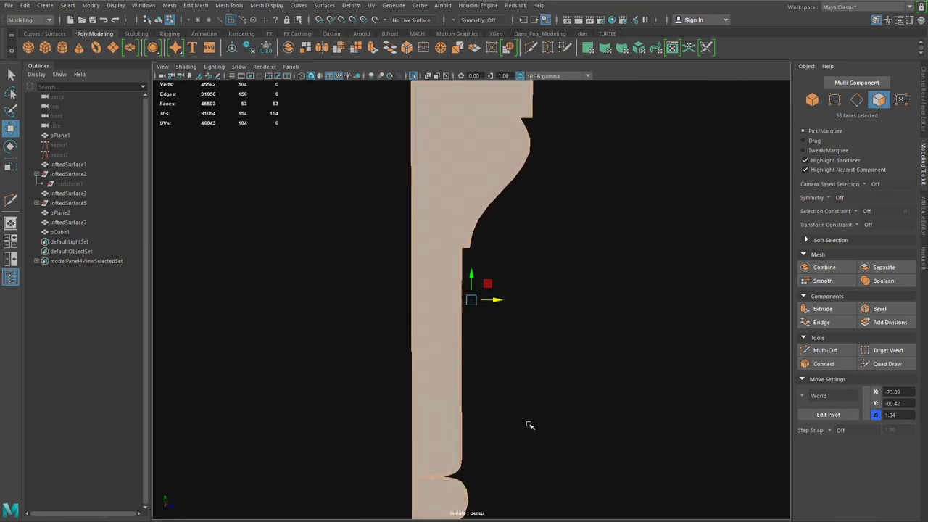
alt+middle_drag(530, 403, 595, 237)
alt+right_drag(529, 333, 829, 282)
alt+right_drag(578, 375, 811, 306)
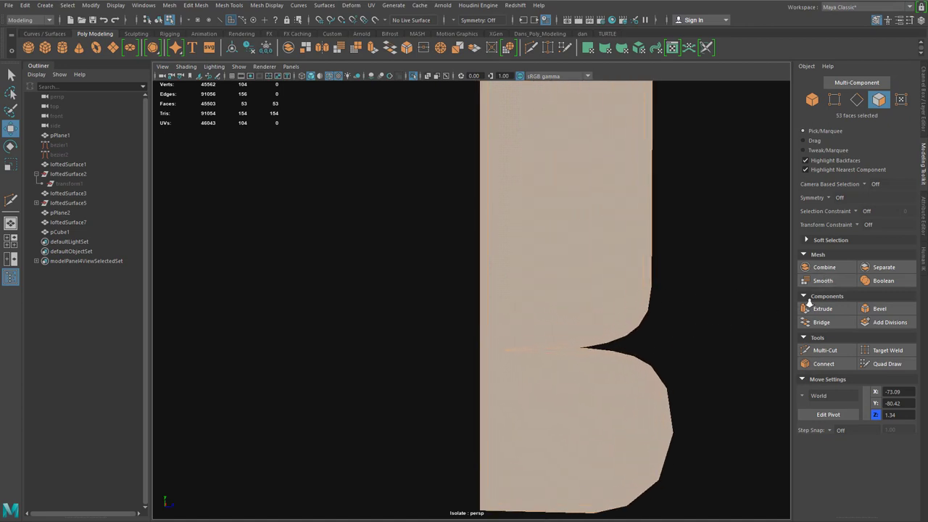
alt+middle_drag(589, 378, 561, 328)
alt+right_drag(575, 353, 660, 319)
alt+middle_drag(589, 369, 563, 320)
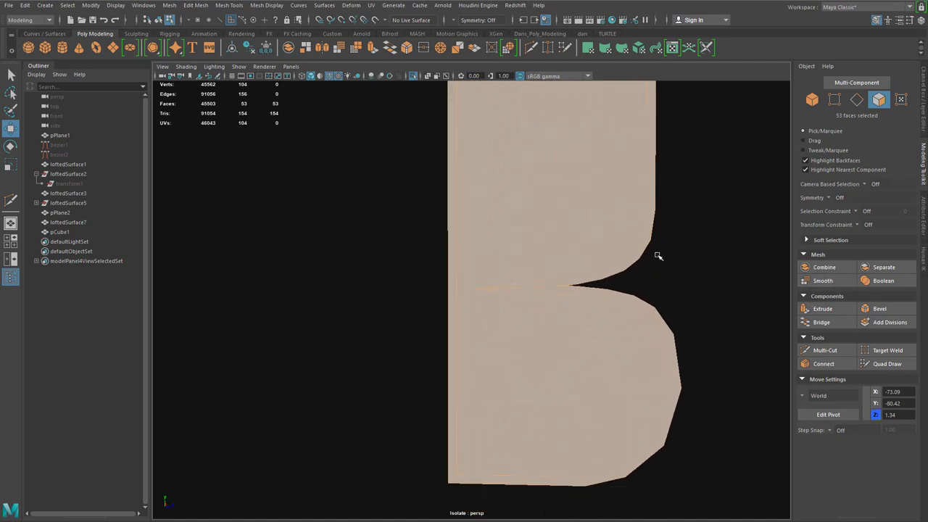
click(710, 321)
alt+middle_drag(710, 322, 710, 285)
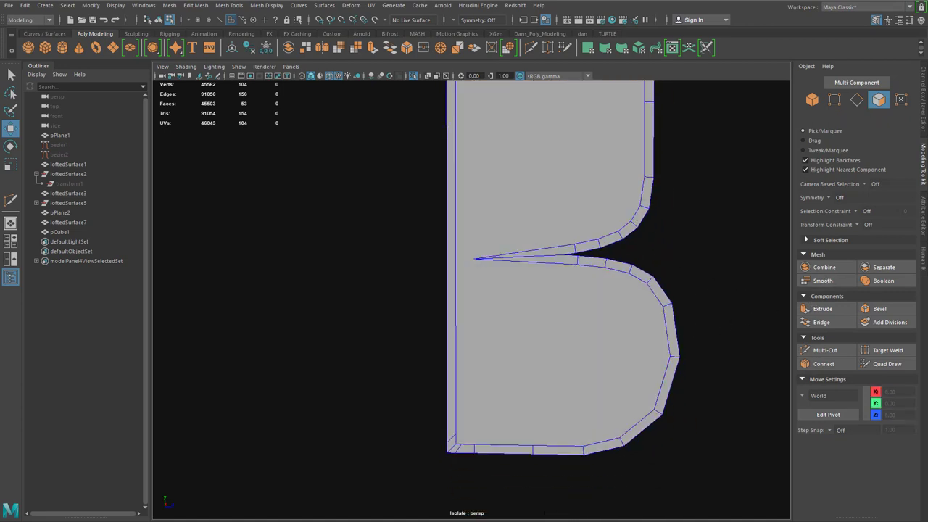
Step: With Multi-Cut, cut three roughly horizontal edges from the bead's outer curve vertices across the end cap to its straight back edge
click(530, 48)
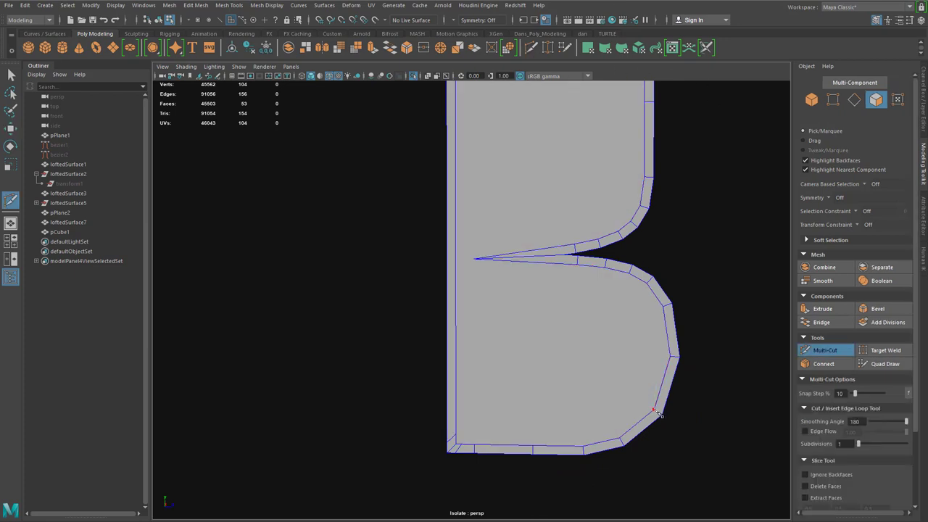
click(453, 409)
key(Return)
click(670, 357)
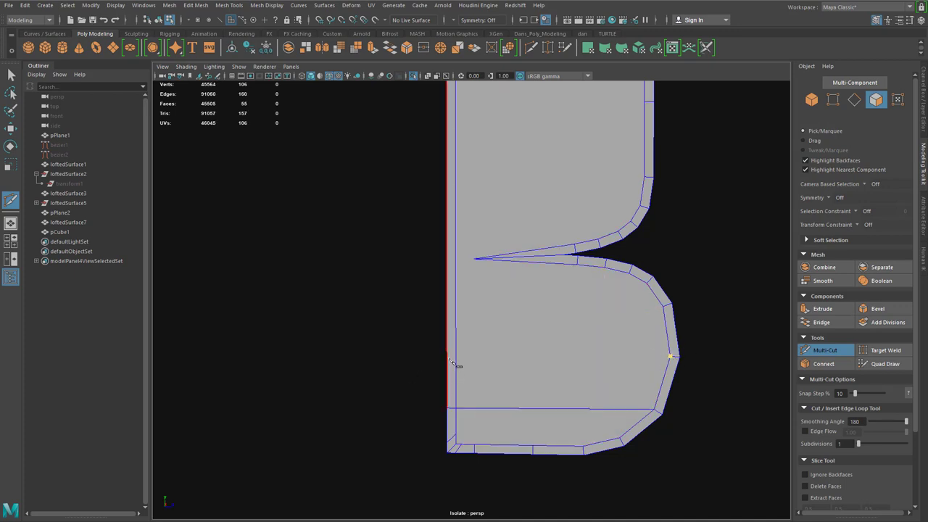
click(453, 349)
key(Return)
click(663, 308)
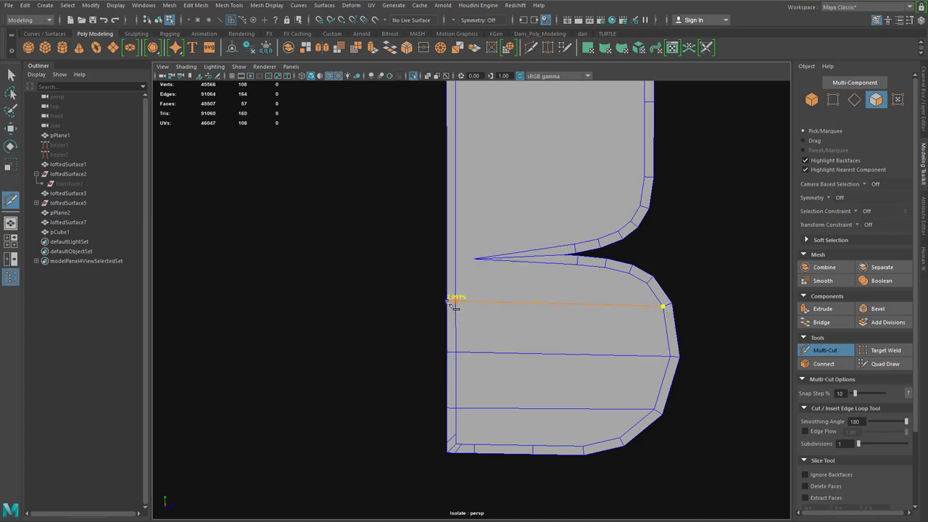
click(448, 301)
key(Return)
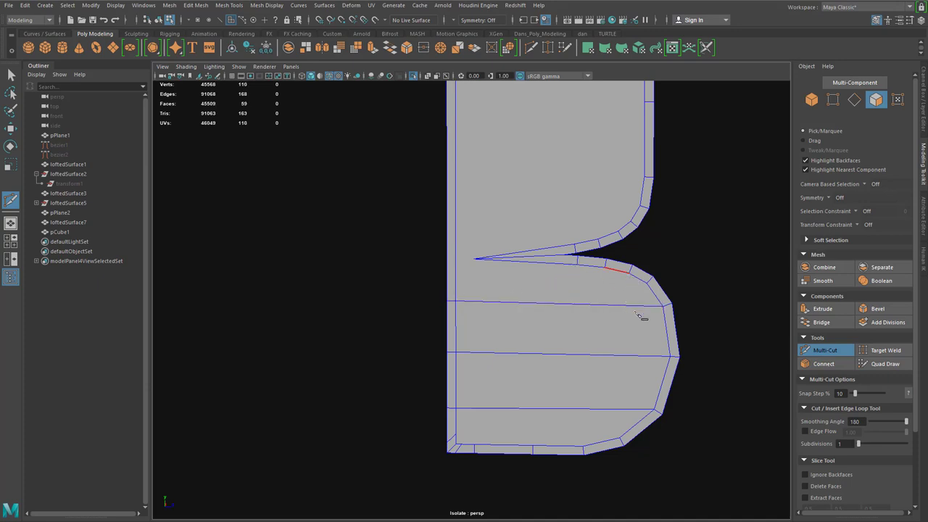
Step: Cut two roughly vertical edges from the bead's two lower-curve inner vertices up to the matching vertices on its upper curve
click(633, 337)
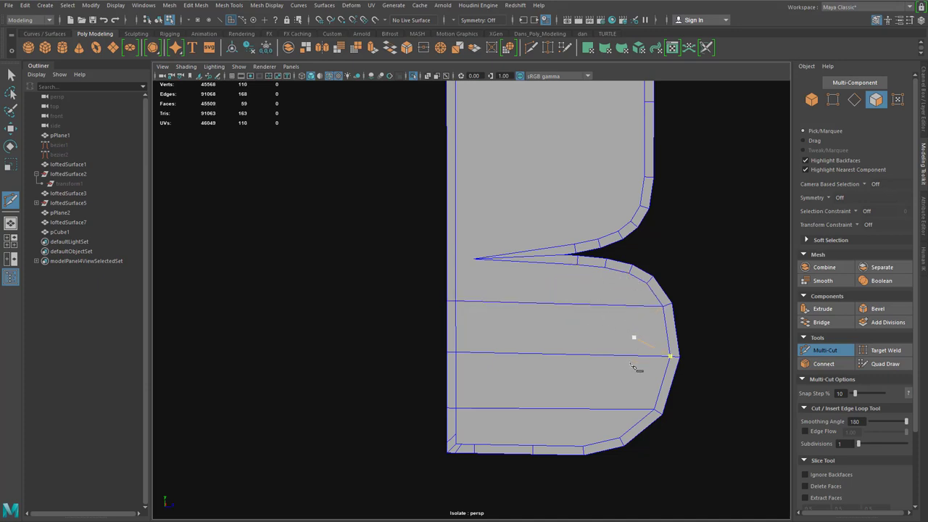
click(583, 447)
click(630, 274)
ctrl+click(653, 316)
click(621, 439)
click(633, 281)
right_click(633, 282)
click(583, 446)
click(584, 448)
click(604, 268)
key(Return)
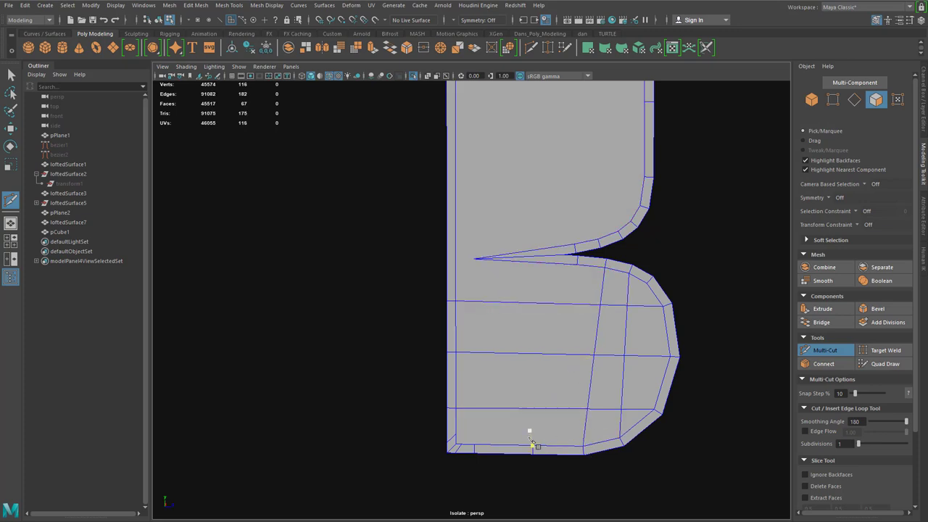
Step: Cut a slanted edge from the inner vertex midway along the bead's bottom to the upper bead vertex nearest the groove opening
click(533, 448)
click(577, 266)
key(Return)
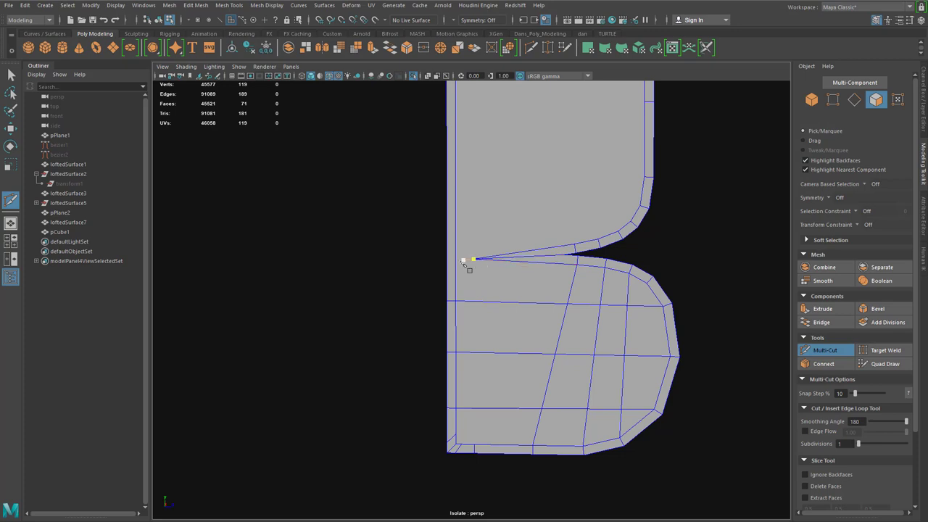
Step: Cut one edge from the groove's inner tip to the cap's back edge and another from the tip down to the bottom bevel
ctrl+click(451, 261)
key(Return)
click(474, 259)
click(475, 446)
right_click(476, 446)
click(567, 303)
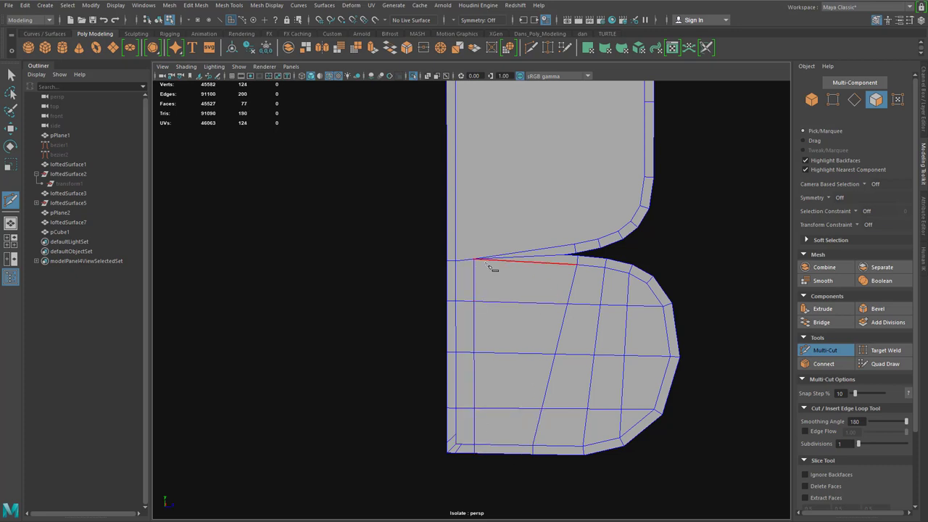
Step: Cut an edge from the inner bevel vertex at the bottom back corner across the bead to its outermost vertical edge
scroll(486, 261, up, 3)
scroll(493, 259, down, 2)
scroll(553, 258, down, 3)
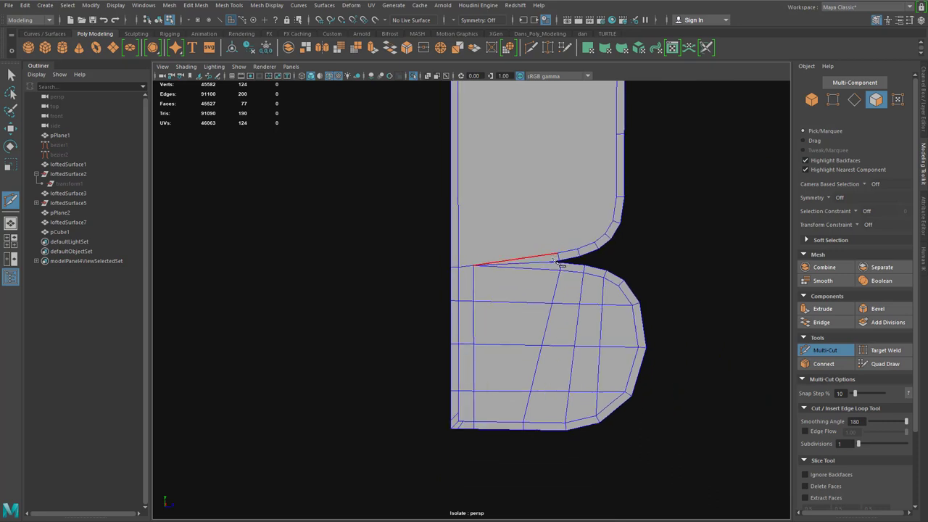
alt+middle_drag(547, 379, 552, 396)
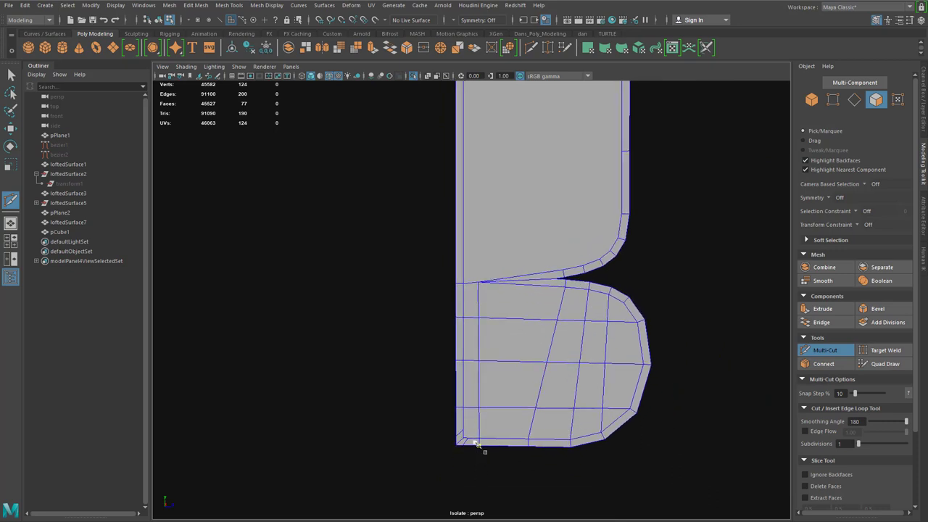
alt+middle_drag(476, 444, 480, 425)
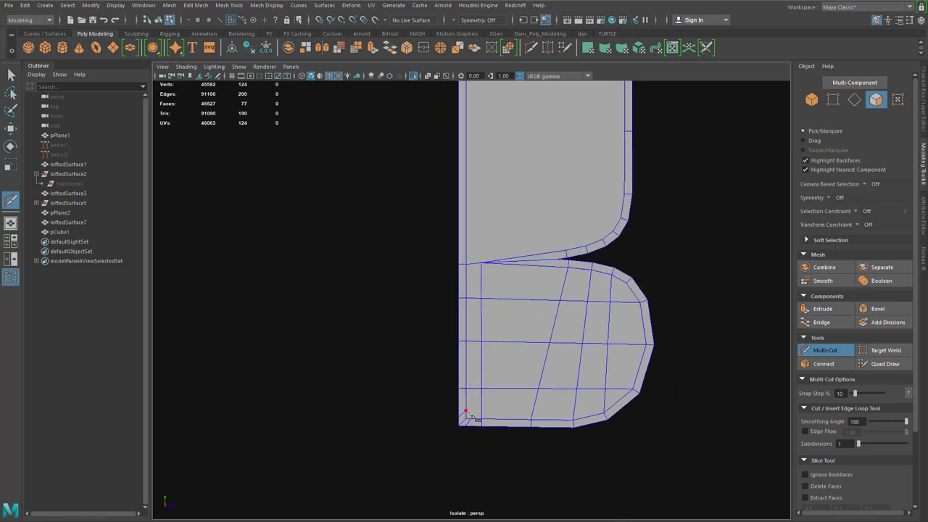
click(467, 412)
click(613, 398)
right_click(613, 398)
Step: Move the new cut's end vertex near the bead's lower outer curve slightly toward the back, to Z 0.92
key(w)
right_drag(604, 401, 576, 346)
click(606, 400)
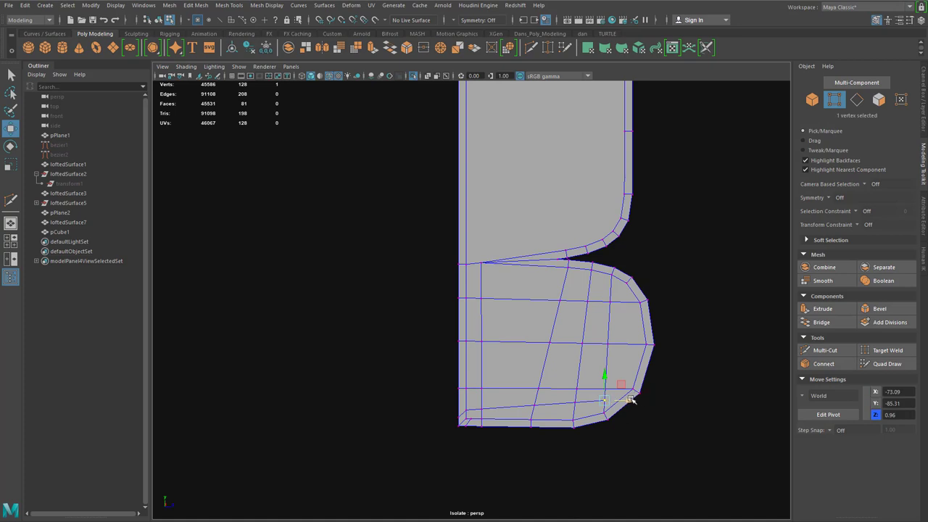
drag(632, 400, 630, 413)
Step: Examine the end cap's edge flow from the bead up to the top corners and back down to the groove
alt+middle_drag(538, 301, 555, 326)
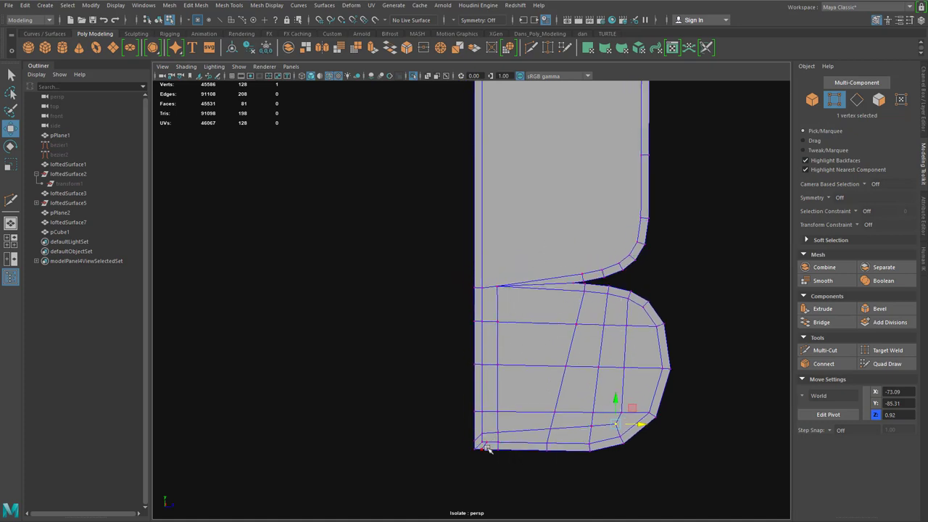
scroll(716, 340, down, 1)
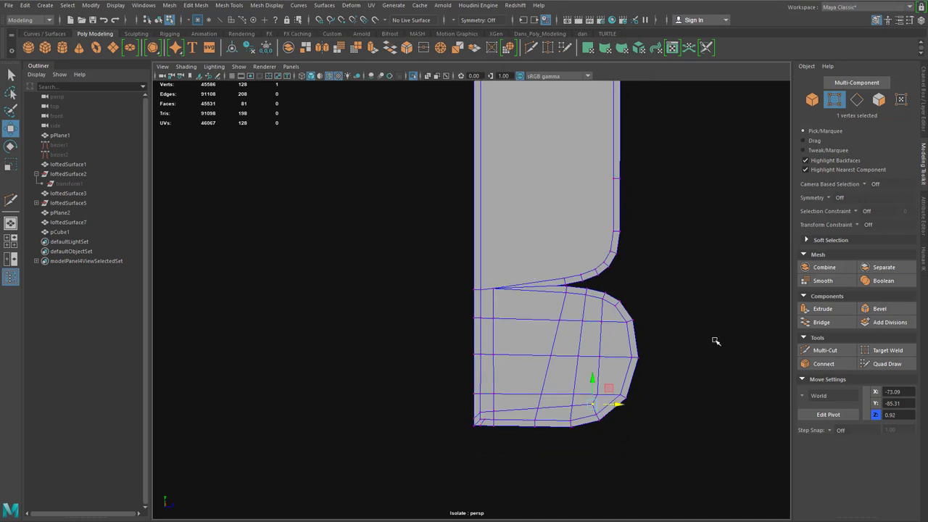
alt+middle_drag(649, 261, 665, 306)
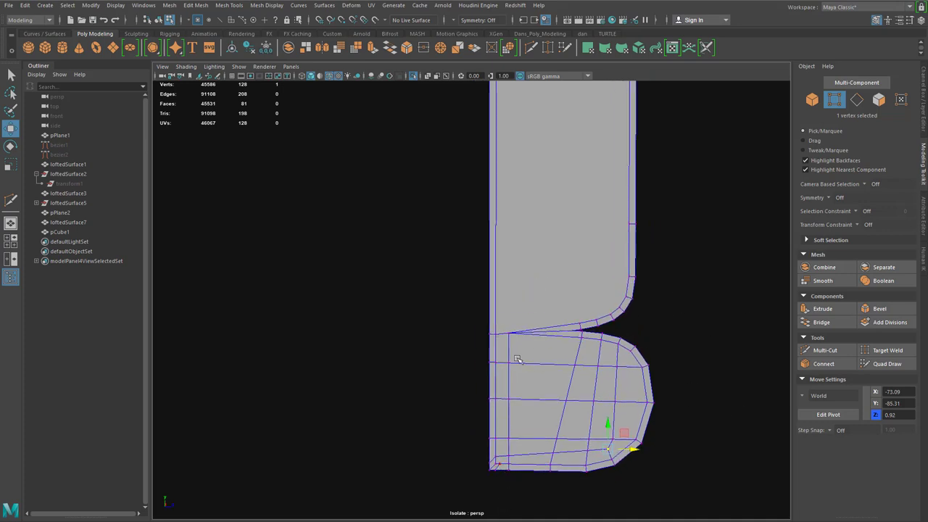
scroll(533, 296, down, 2)
alt+middle_drag(547, 302, 554, 389)
scroll(525, 289, down, 1)
alt+middle_drag(510, 131, 521, 377)
alt+middle_drag(491, 91, 520, 382)
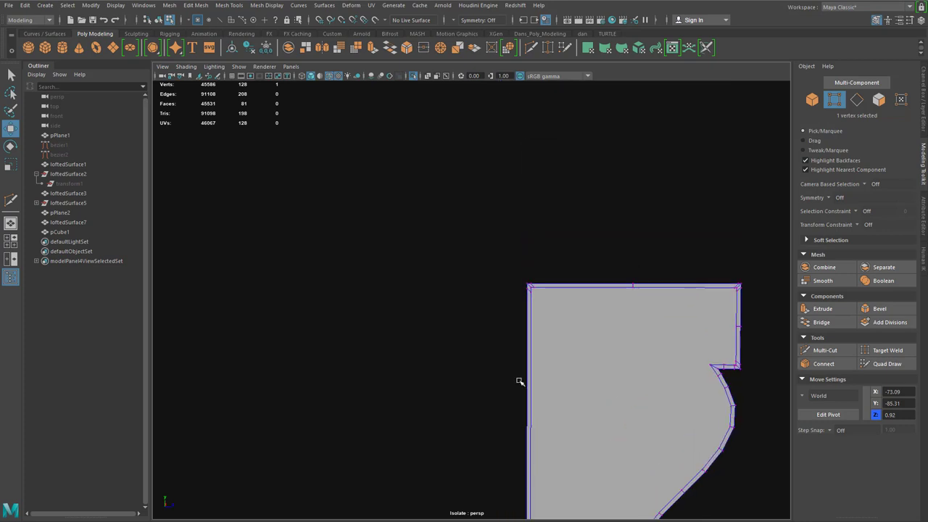
scroll(547, 291, up, 3)
scroll(584, 331, down, 4)
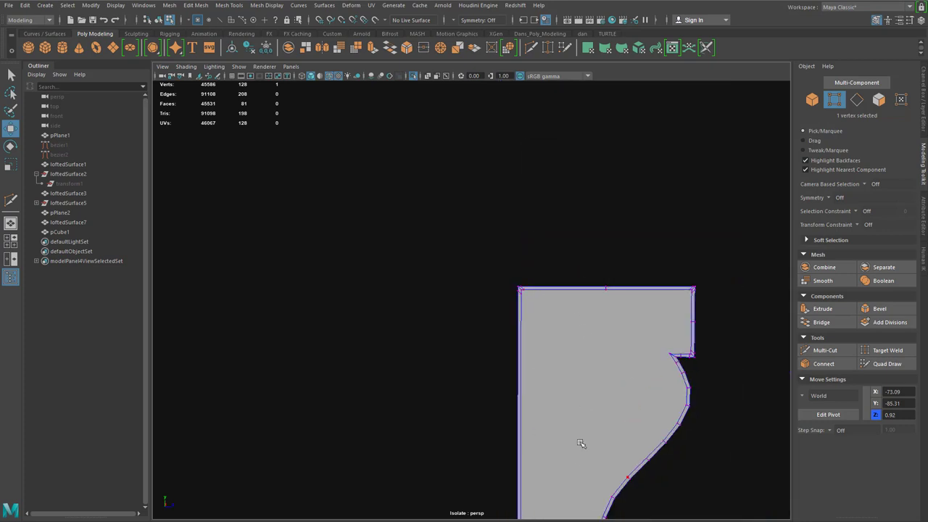
alt+middle_drag(582, 453, 576, 198)
alt+middle_drag(594, 373, 582, 174)
alt+middle_drag(589, 434, 575, 333)
scroll(513, 267, up, 7)
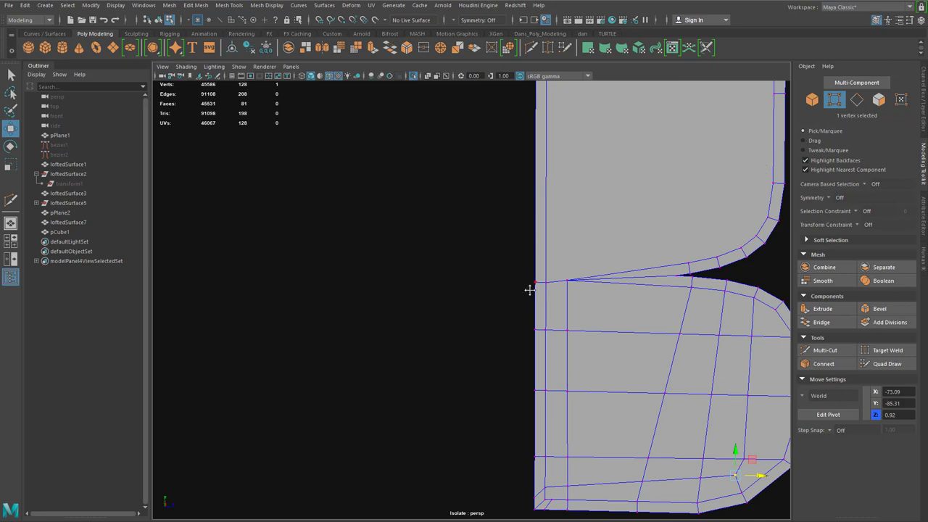
alt+middle_drag(531, 300, 486, 371)
scroll(599, 327, up, 1)
scroll(581, 337, down, 5)
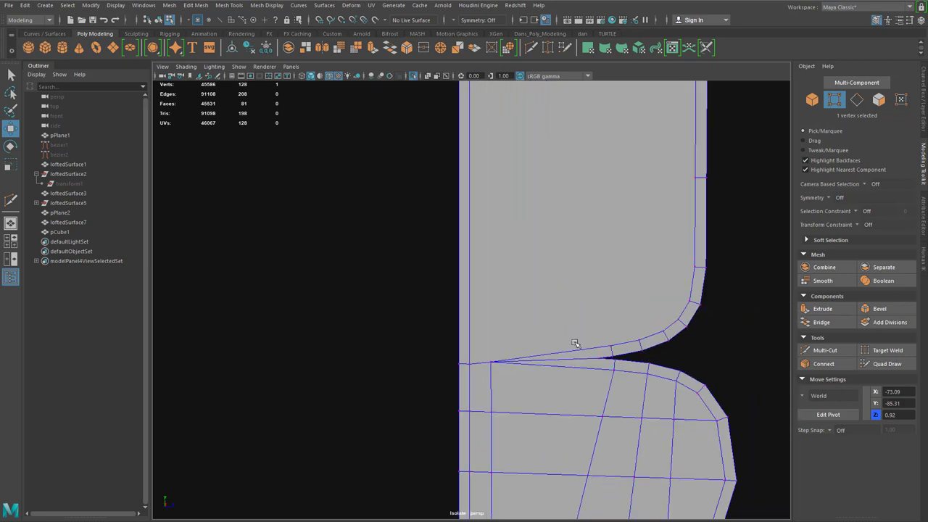
Step: Cut a horizontal edge just below the top bevel, joining the inner bevel vertices at the two top corners
scroll(517, 348, up, 3)
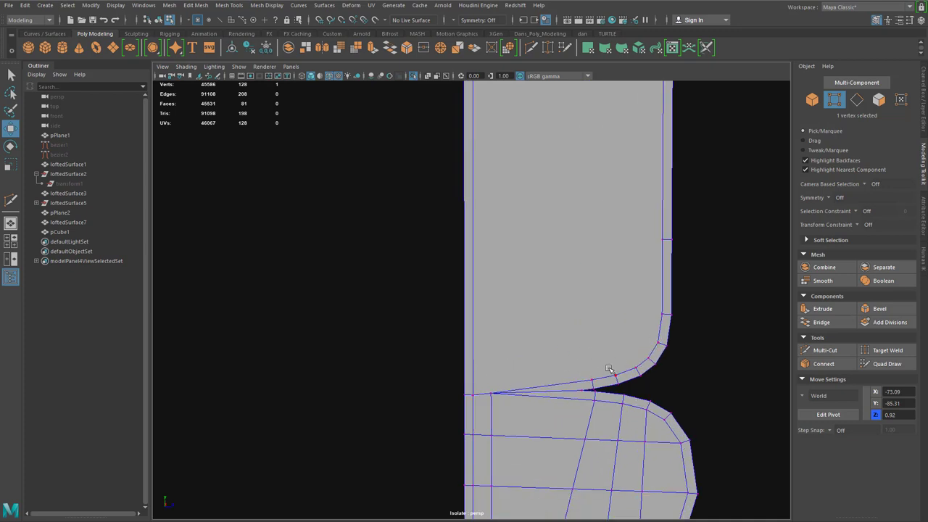
scroll(639, 321, down, 2)
scroll(637, 319, down, 1)
mouse_move(601, 284)
alt+middle_down()
mouse_move(613, 423)
mouse_move(609, 394)
mouse_move(605, 444)
alt+middle_up()
alt+middle_drag(625, 291, 616, 370)
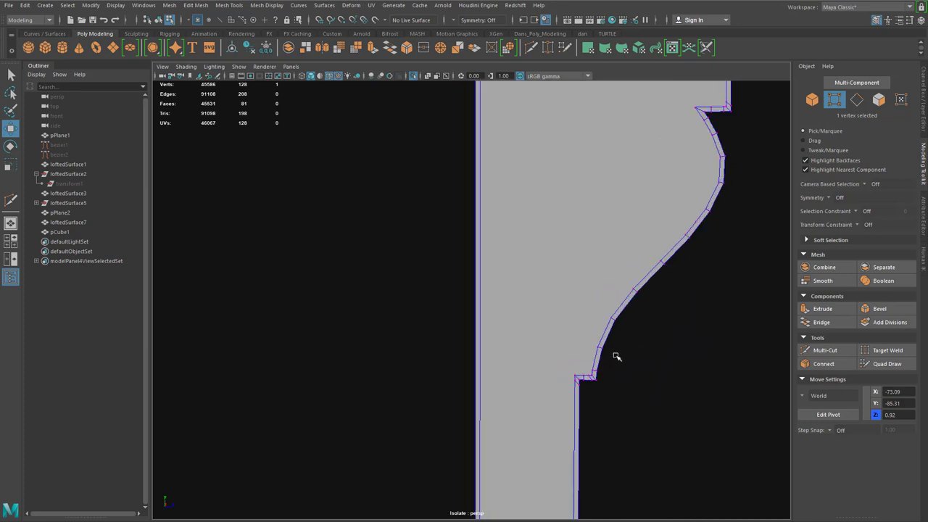
scroll(617, 361, up, 2)
alt+middle_drag(675, 354, 598, 464)
alt+middle_drag(694, 264, 640, 428)
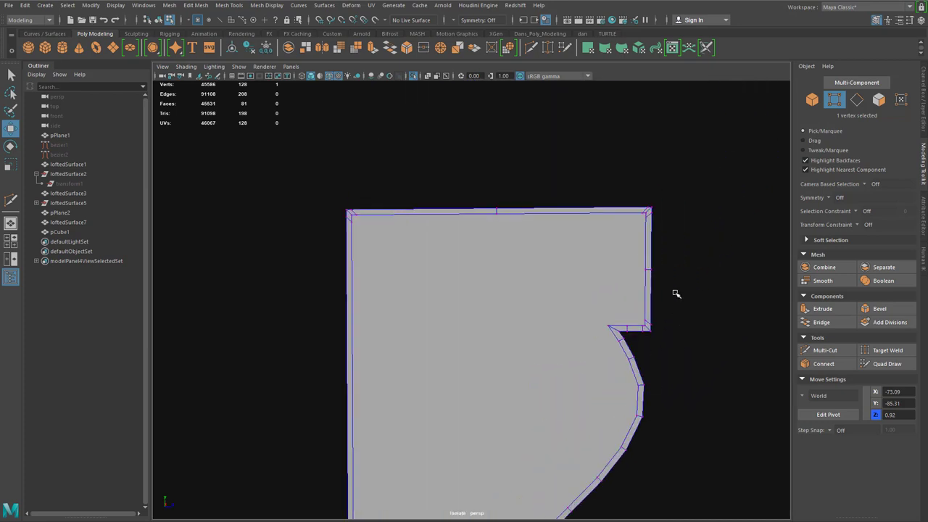
scroll(674, 290, up, 2)
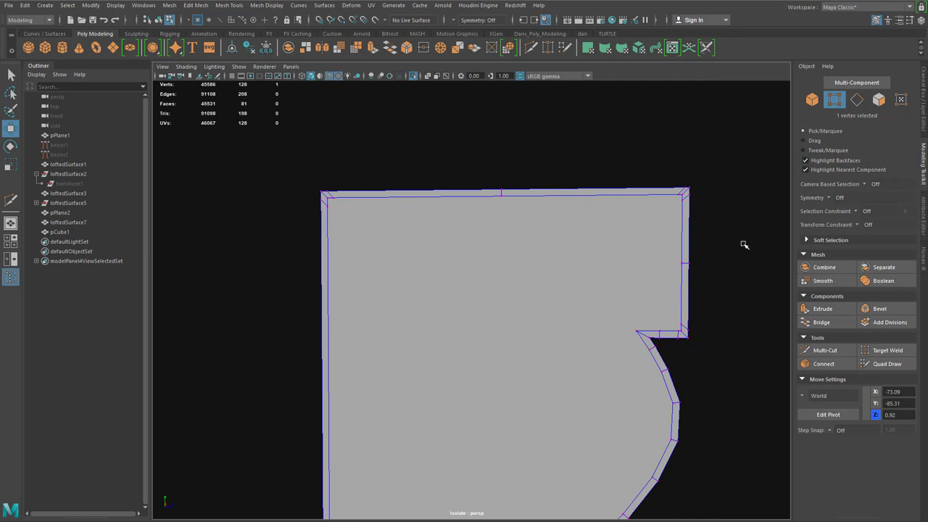
click(531, 48)
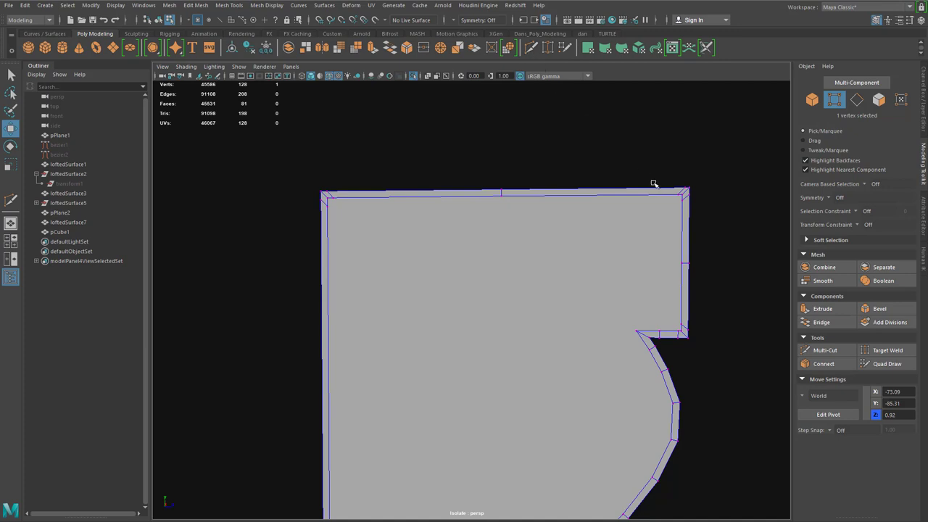
click(683, 201)
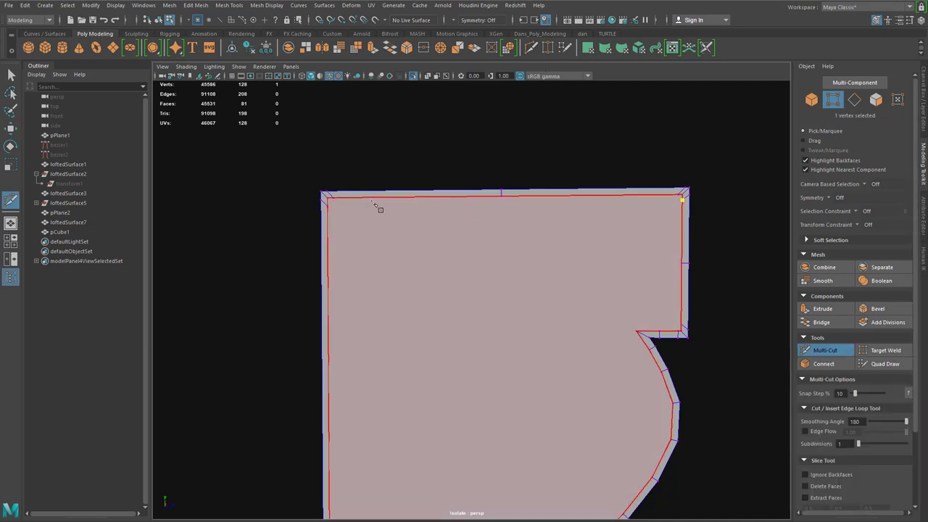
click(328, 207)
key(Return)
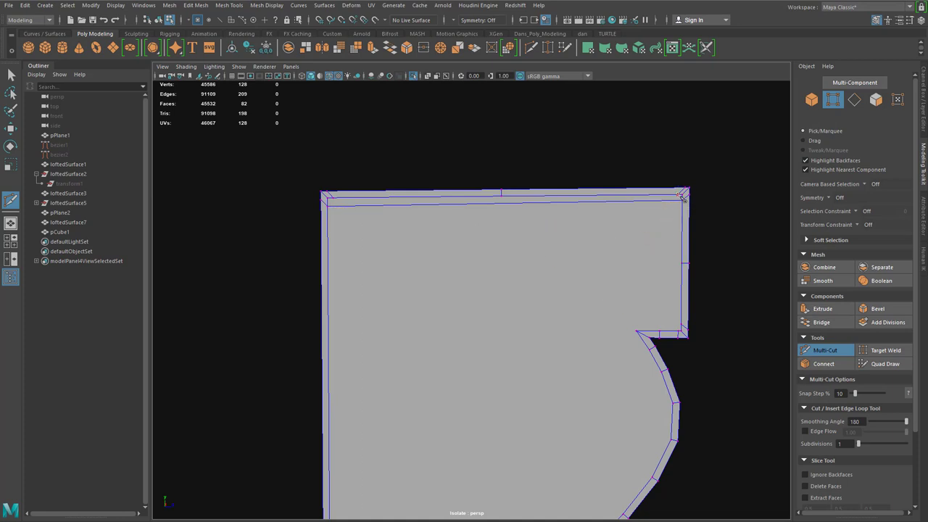
Step: Cut a vertical edge just inside the top block's outer bevel and a horizontal edge above its underside to the back edge
click(680, 332)
key(Return)
click(667, 323)
click(322, 326)
key(Return)
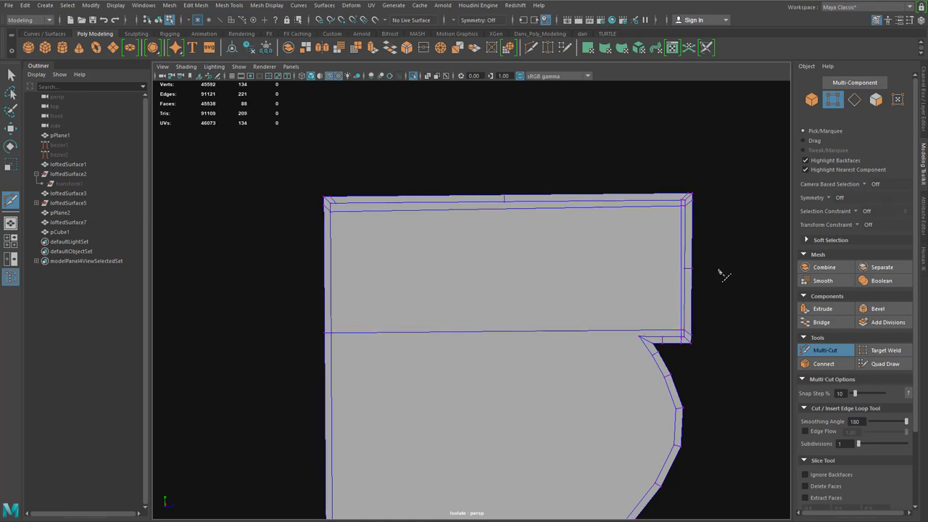
Step: Cut a vertical edge from the middle of the top block's underside up to its top and a horizontal edge across its mid-height
alt+middle_drag(744, 276, 730, 262)
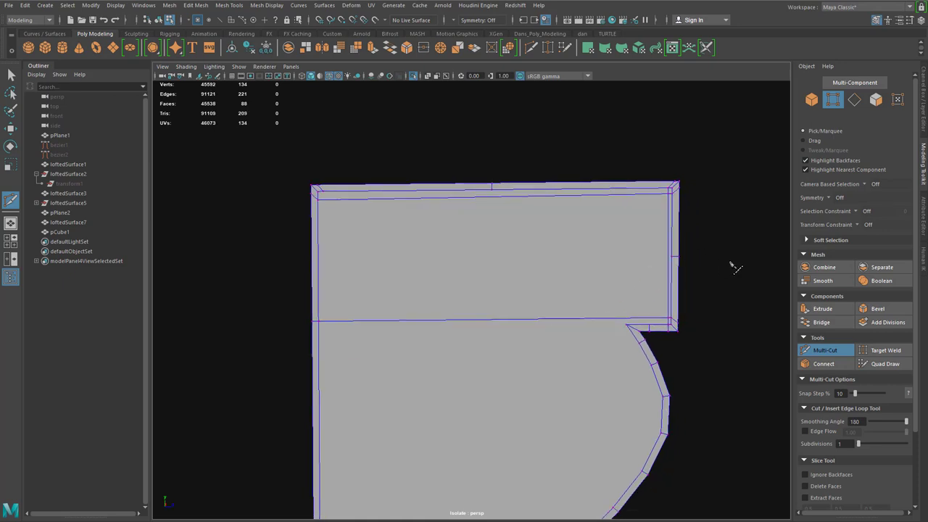
click(650, 325)
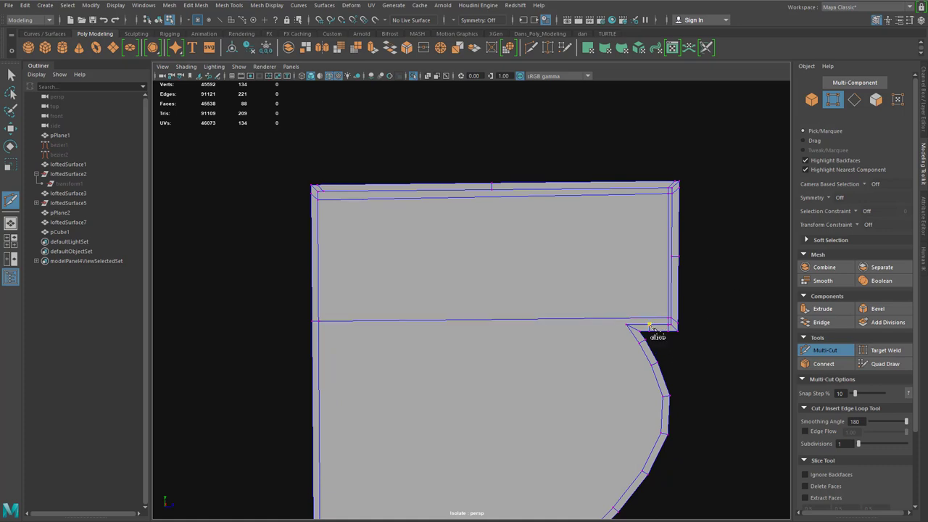
click(651, 186)
key(Return)
click(671, 257)
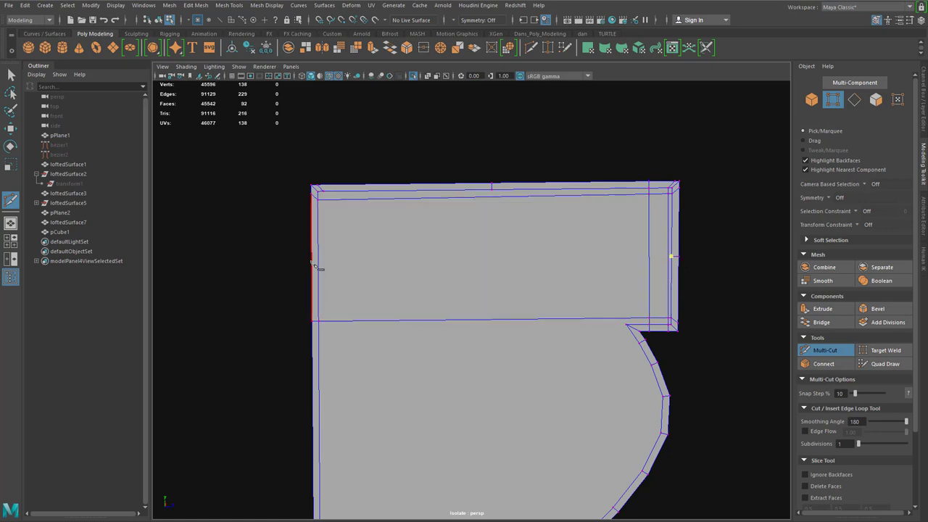
click(314, 261)
key(Return)
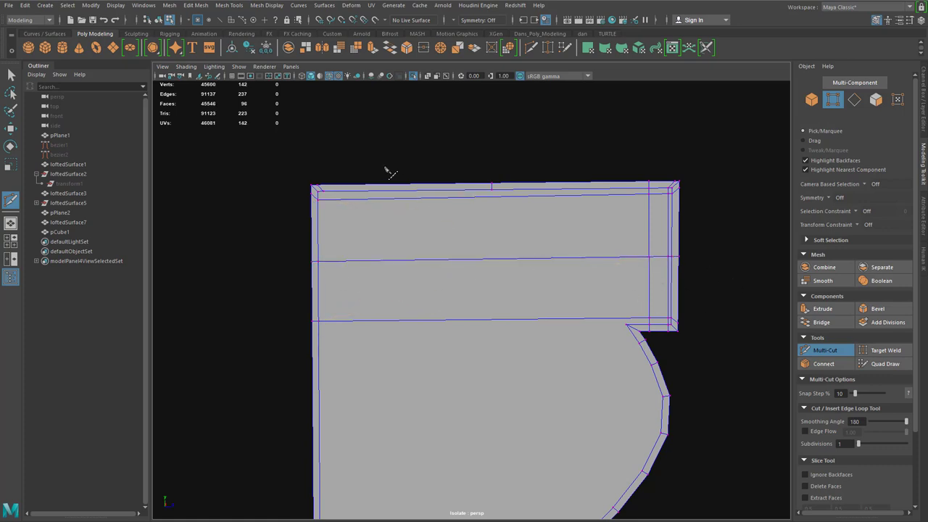
click(649, 194)
alt+middle_drag(527, 279, 525, 254)
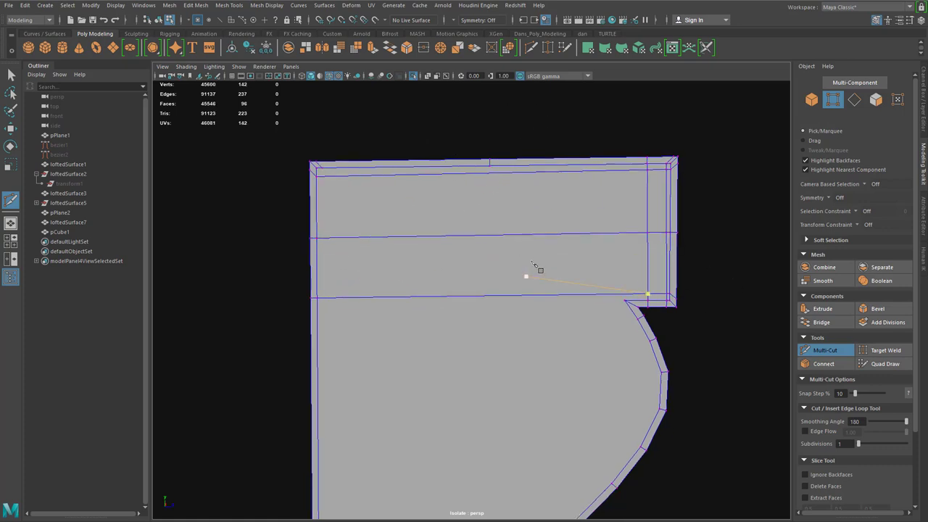
key(Escape)
Step: Cut a horizontal edge across the long narrow section, from the back edge to the midpoint vertex on its outer bevel
alt+right_drag(740, 317, 716, 341)
alt+middle_drag(674, 366, 663, 143)
alt+right_drag(649, 370, 582, 444)
alt+middle_drag(581, 443, 604, 221)
alt+middle_drag(578, 412, 604, 313)
alt+right_drag(584, 339, 617, 249)
alt+middle_drag(626, 189, 638, 240)
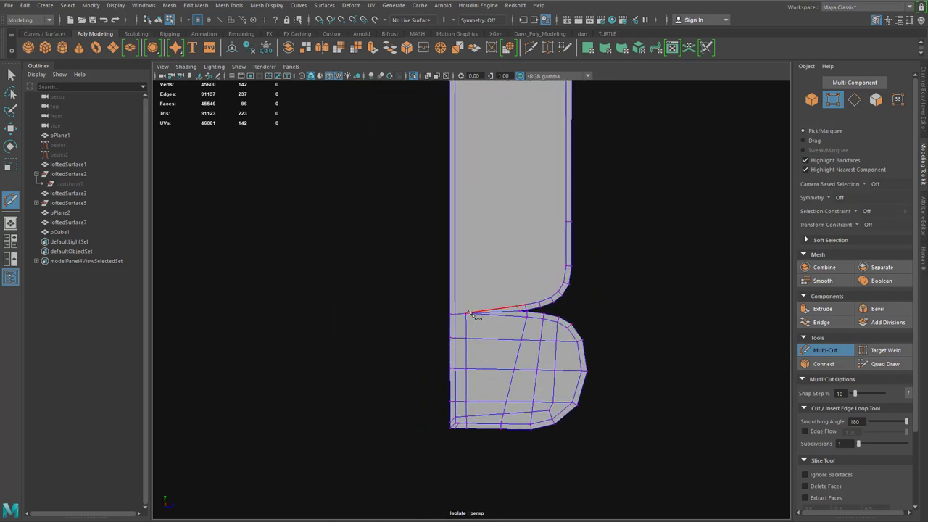
alt+middle_drag(666, 158, 606, 264)
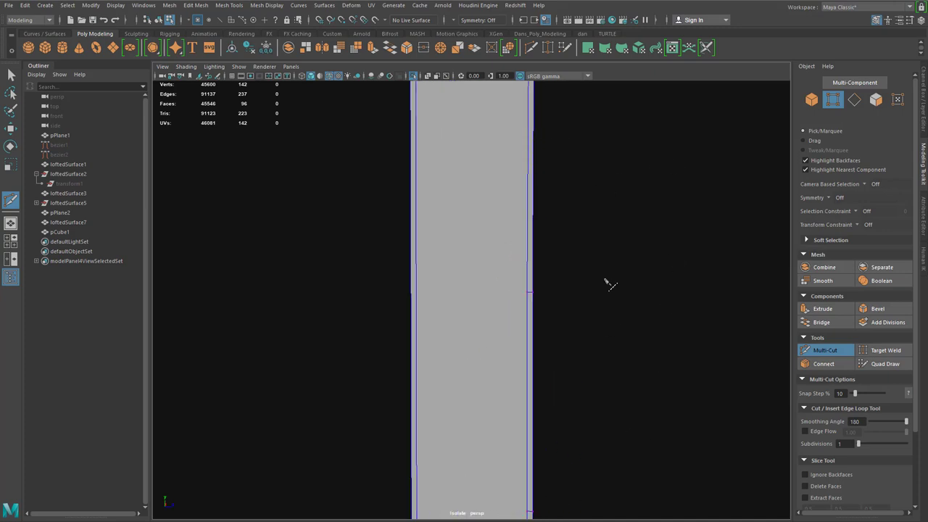
alt+right_drag(605, 264, 589, 228)
alt+middle_drag(564, 262, 570, 229)
alt+middle_drag(571, 272, 583, 298)
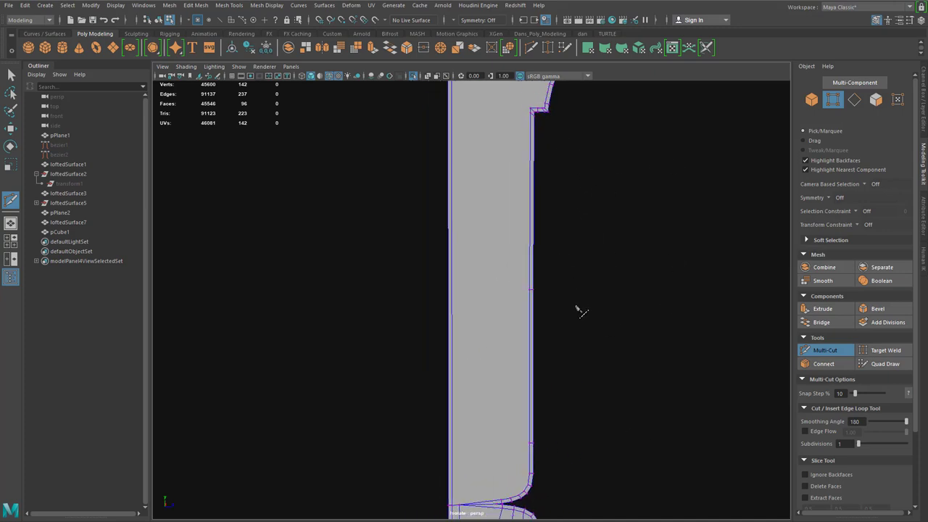
scroll(556, 309, up, 3)
click(438, 288)
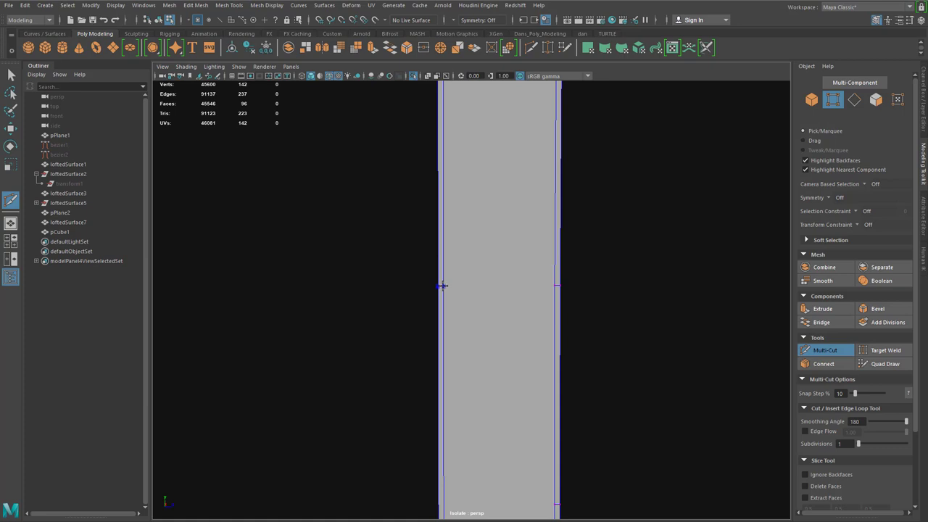
click(443, 285)
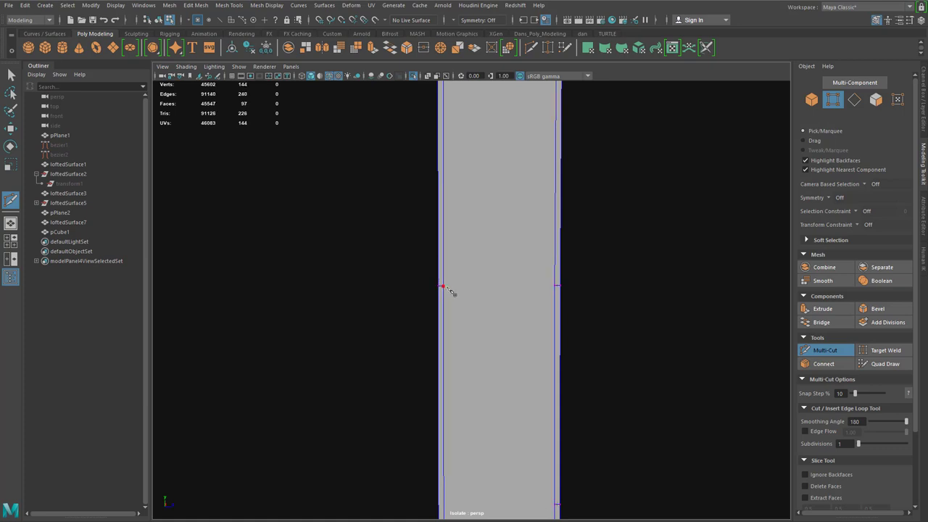
click(556, 286)
right_click(547, 295)
Step: Cut two horizontal edges to the back edge from the two outer bevel vertices just above the narrow section's lower rounded corner
alt+middle_drag(617, 400, 615, 226)
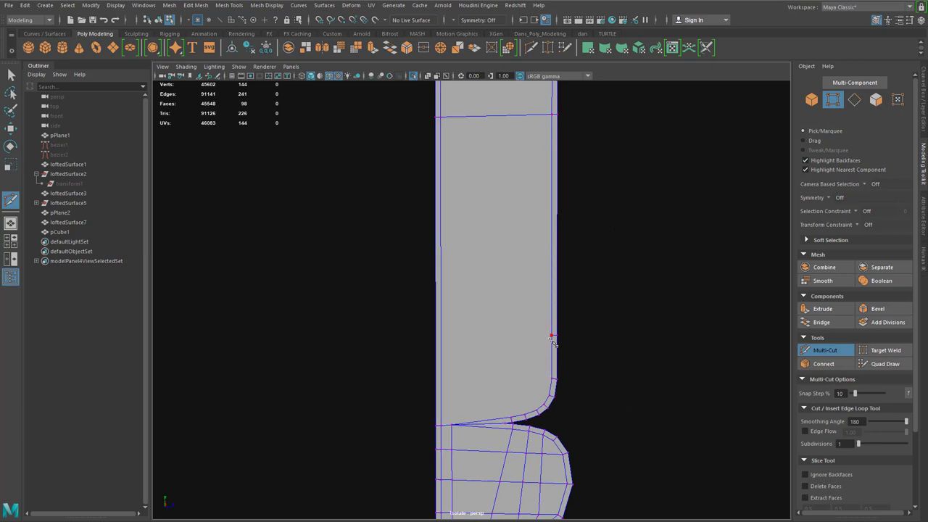
click(553, 336)
click(438, 336)
key(Return)
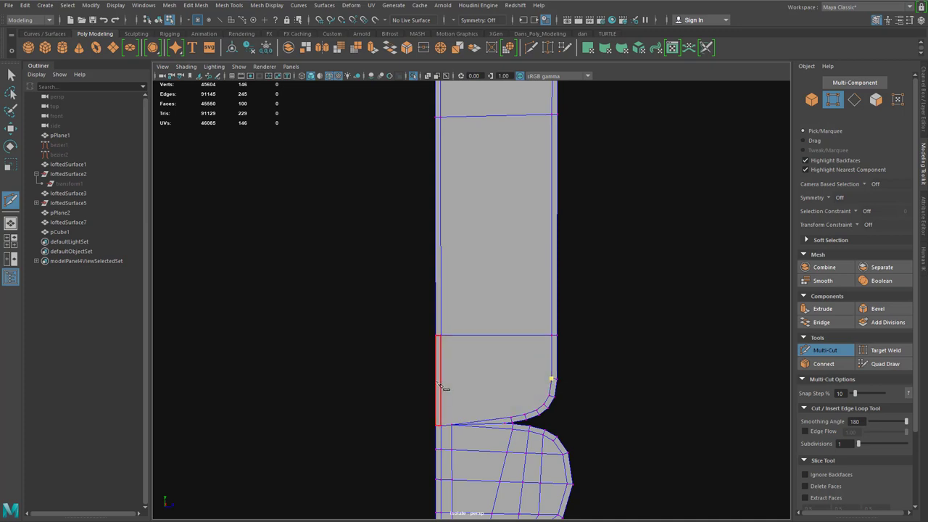
click(436, 381)
key(Return)
Step: Cut a horizontal edge from the first inner bevel vertex on the lower rounded corner to the back edge
scroll(658, 371, up, 3)
alt+middle_drag(650, 378, 659, 320)
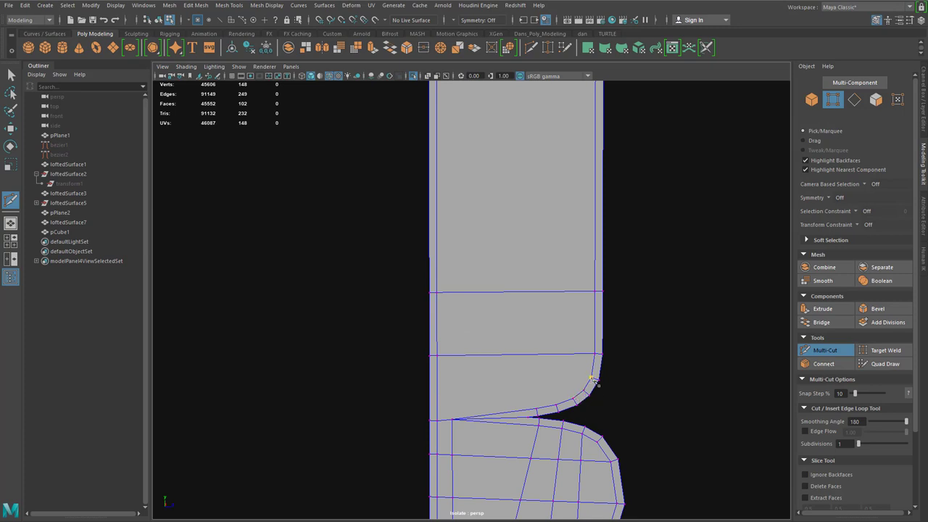
click(593, 379)
click(431, 379)
key(Return)
scroll(693, 263, down, 3)
scroll(670, 365, up, 1)
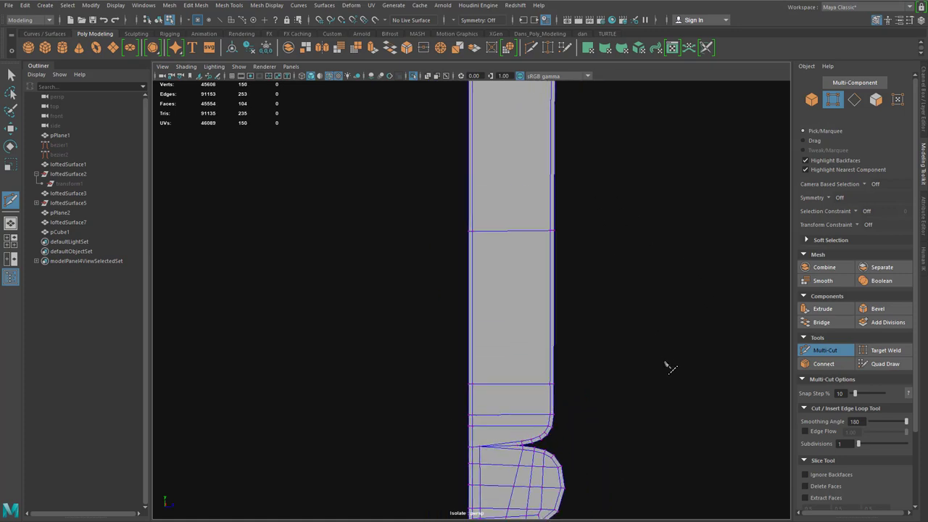
scroll(537, 394, down, 5)
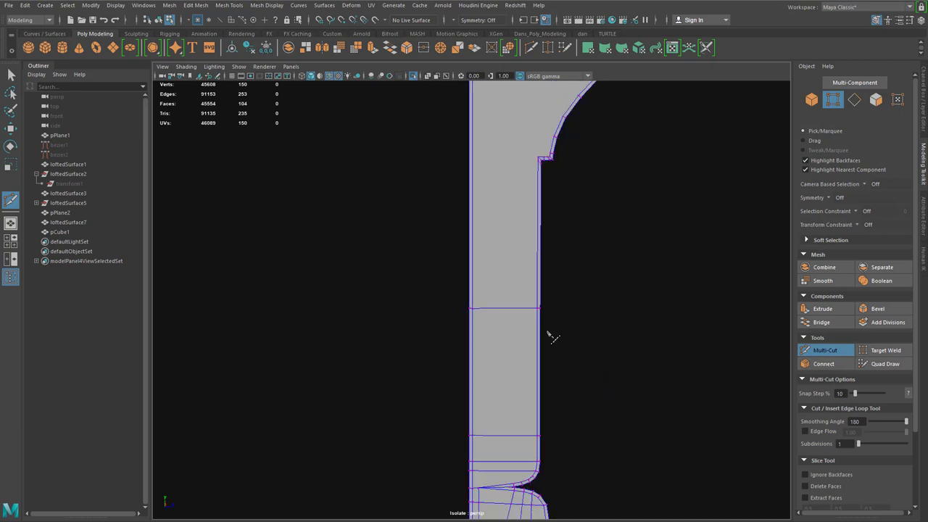
click(541, 318)
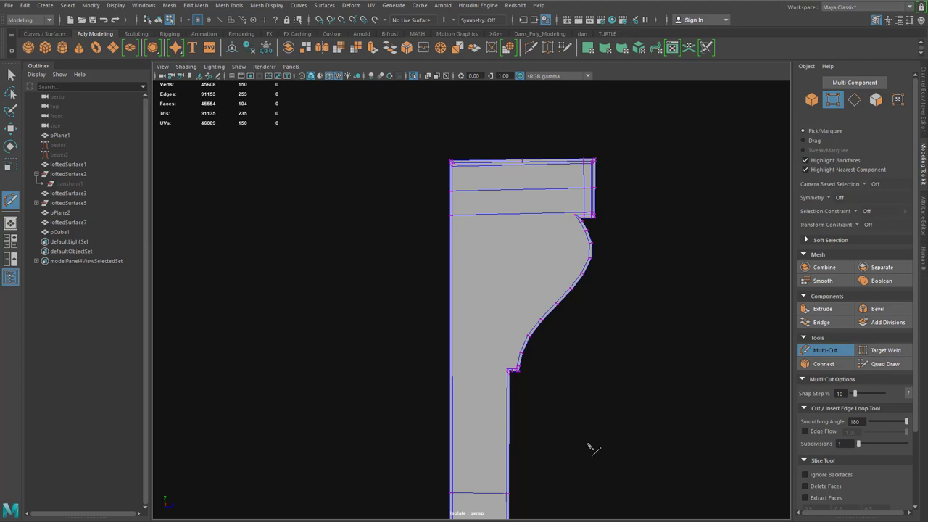
alt+middle_drag(588, 444, 615, 232)
alt+middle_drag(596, 330, 597, 262)
scroll(562, 358, up, 3)
click(558, 363)
scroll(557, 367, up, 3)
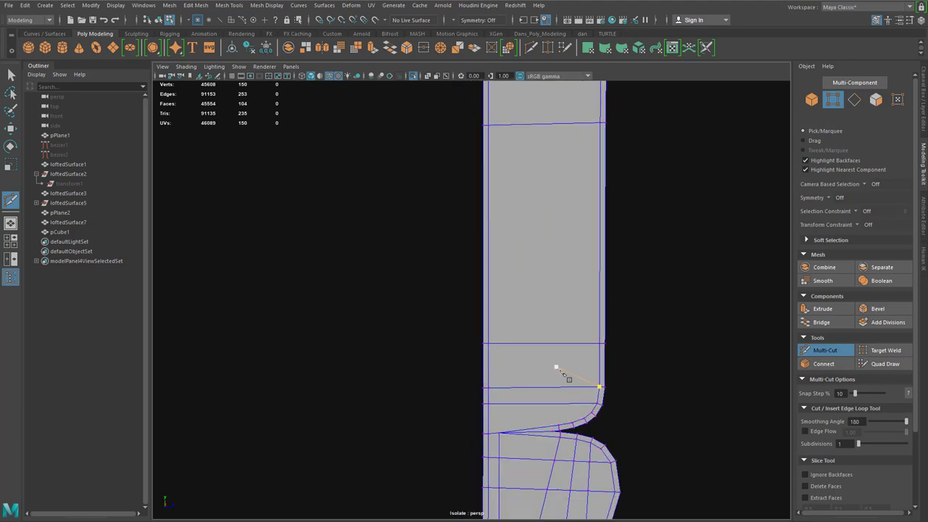
key(Escape)
Step: Cut a horizontal edge from the inner bevel vertex just above the small ledge to the back edge
alt+middle_drag(668, 262, 638, 465)
alt+middle_drag(634, 274, 630, 349)
scroll(625, 275, up, 2)
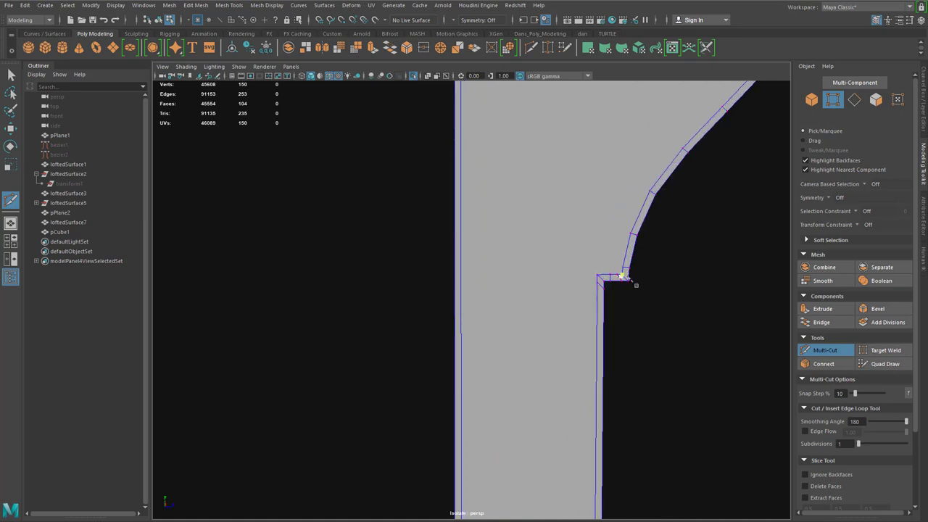
alt+middle_drag(661, 257, 664, 267)
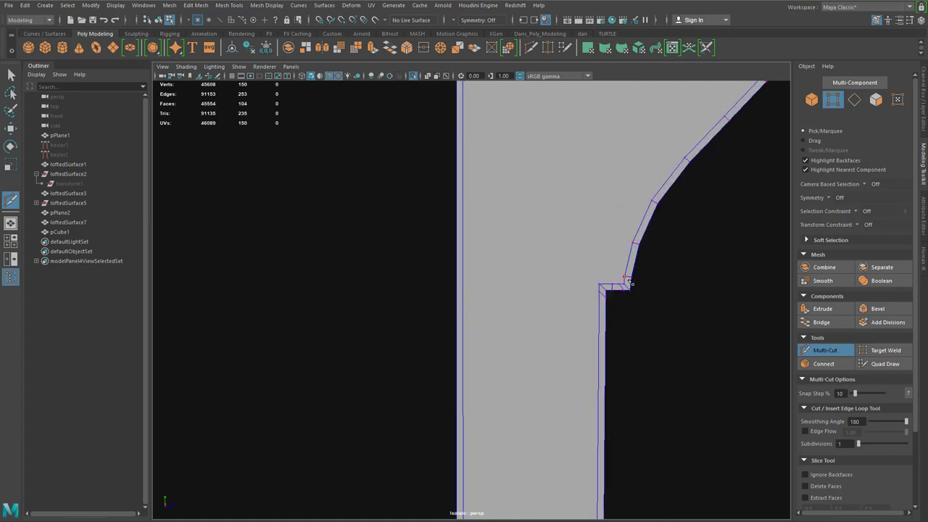
click(626, 278)
click(458, 280)
key(Return)
Step: Cut a long edge from the small ledge's inner corner up to the middle vertex of the cap's top edge
alt+middle_drag(658, 327, 648, 428)
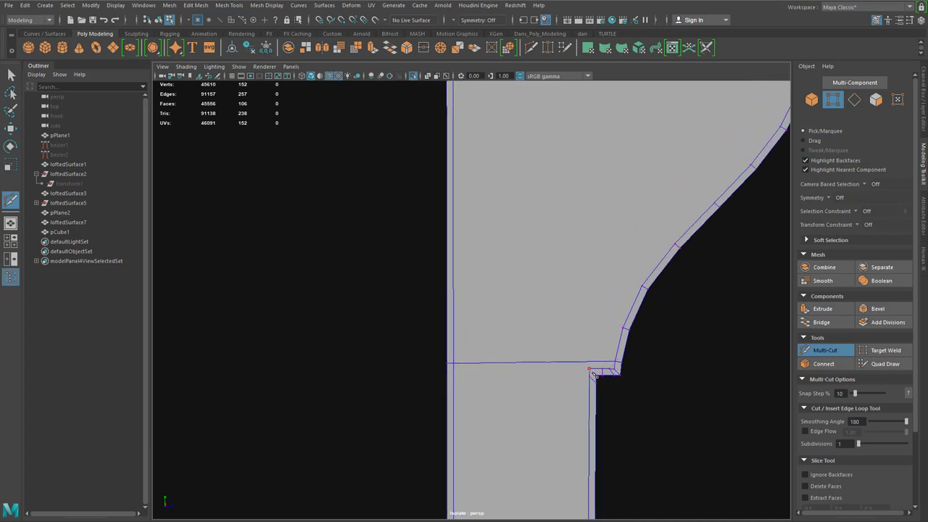
scroll(623, 187, down, 2)
alt+middle_drag(623, 184, 641, 453)
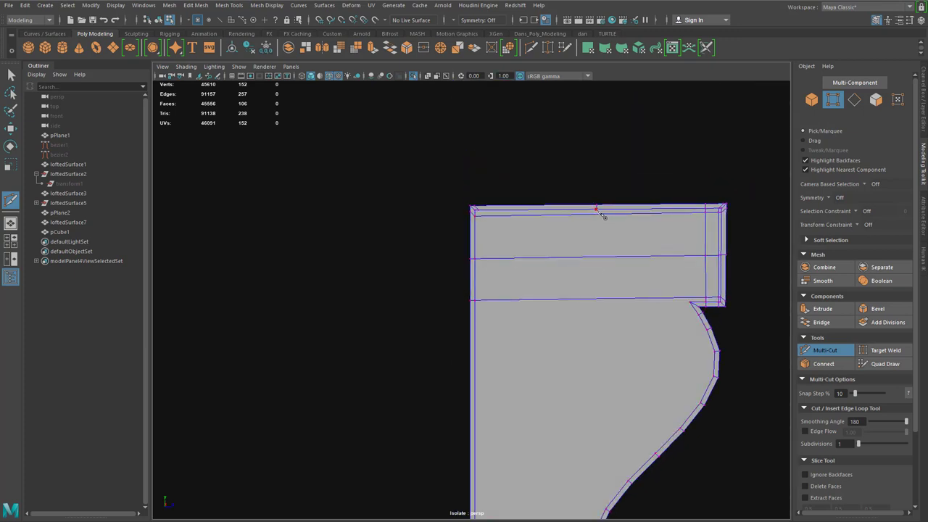
right_click(602, 226)
Step: Cut one edge from the notch tip under the top block up to the top edge and another from the tip to the back edge
alt+middle_drag(656, 432, 668, 295)
alt+middle_drag(711, 174, 667, 362)
scroll(670, 345, up, 2)
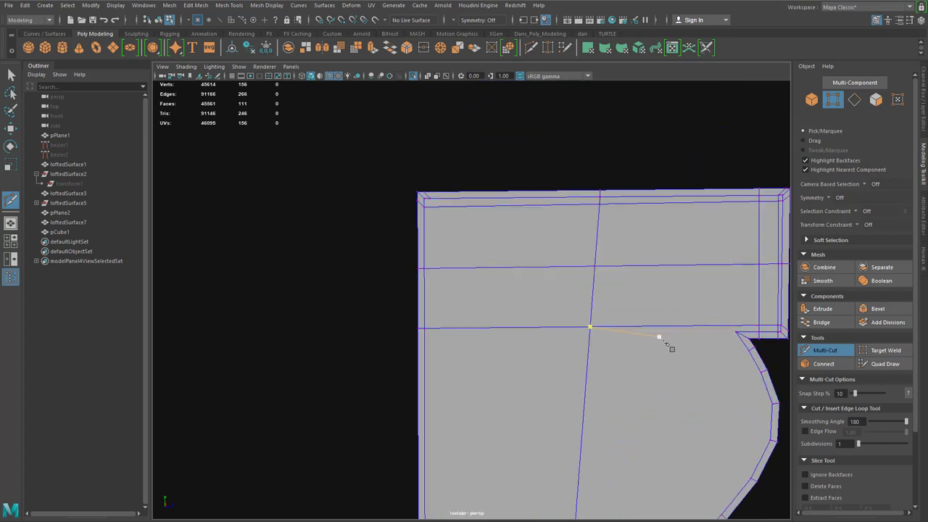
click(736, 332)
click(737, 192)
right_click(737, 193)
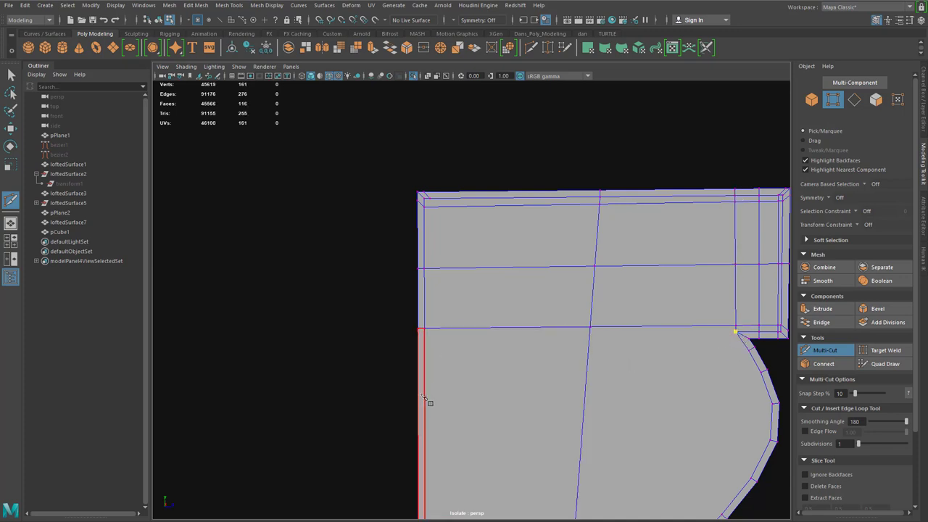
click(420, 338)
click(421, 339)
Step: Cut two horizontal edges from the first and second inner bevel vertices below the top block's notch to the back edge
alt+middle_drag(710, 399, 721, 353)
click(731, 293)
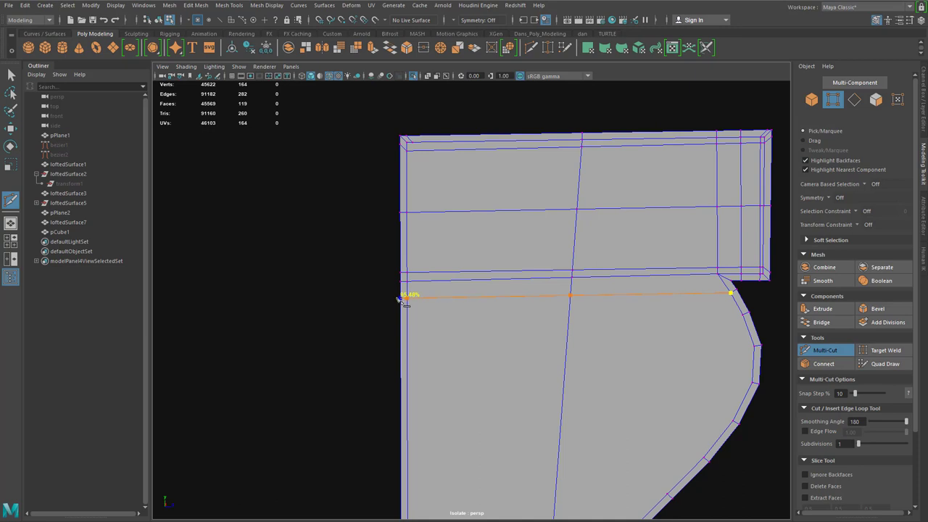
click(399, 297)
key(Return)
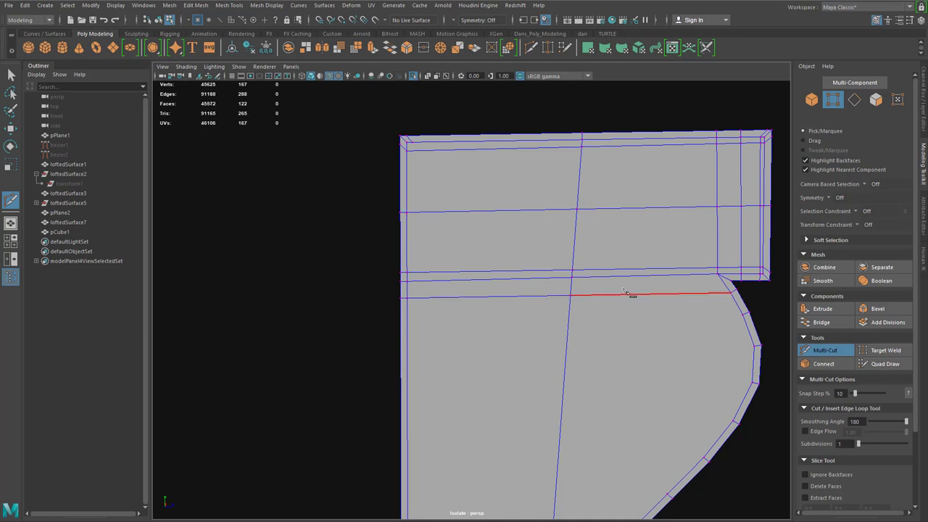
click(743, 316)
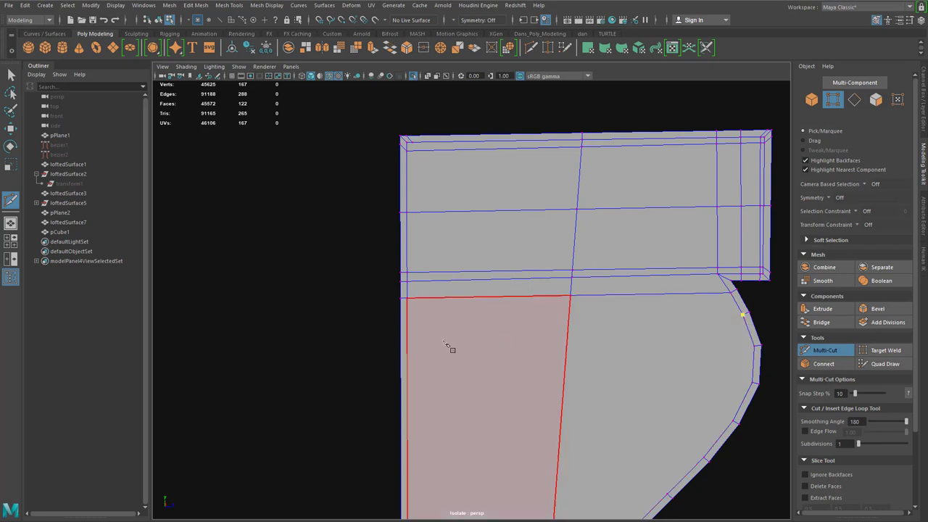
click(404, 320)
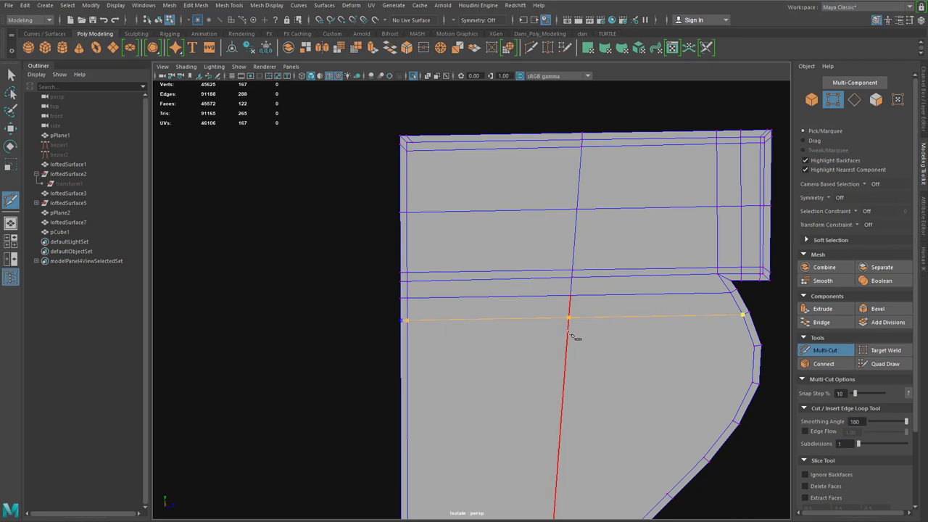
key(Return)
Step: Cut two horizontal edges to the back edge from the two inner bevel vertices at the widest part of the curved front
click(755, 347)
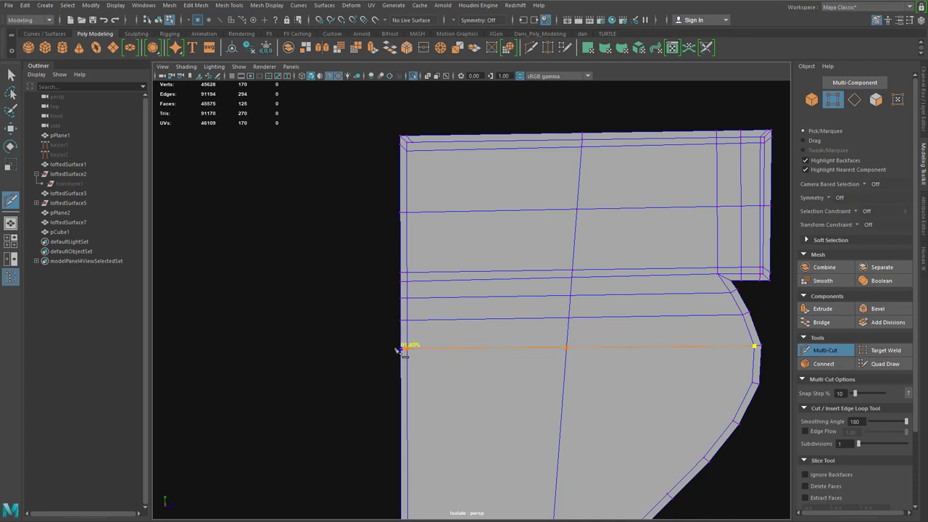
click(401, 347)
key(Return)
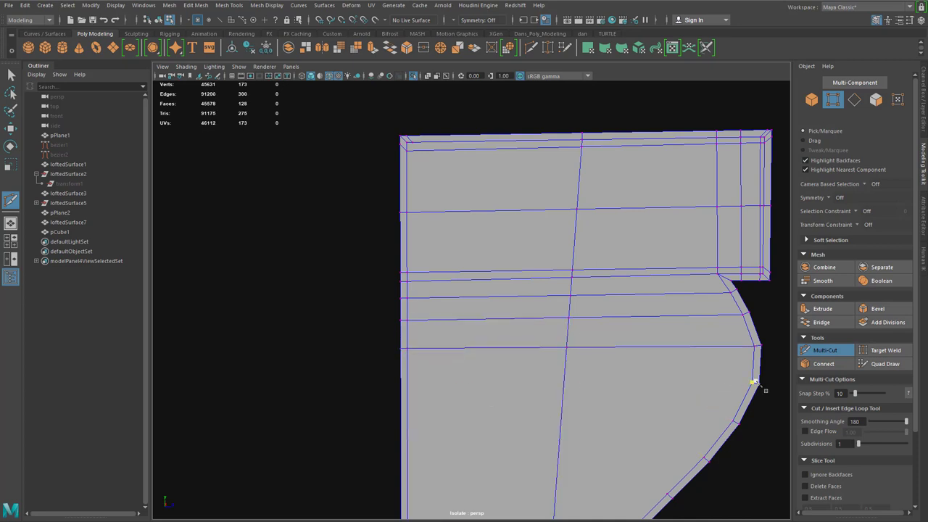
click(754, 382)
click(403, 381)
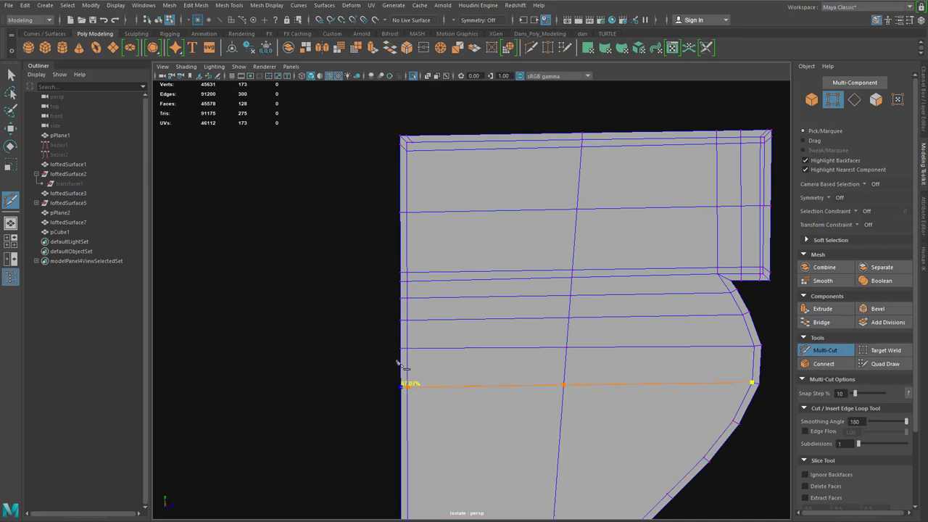
key(Return)
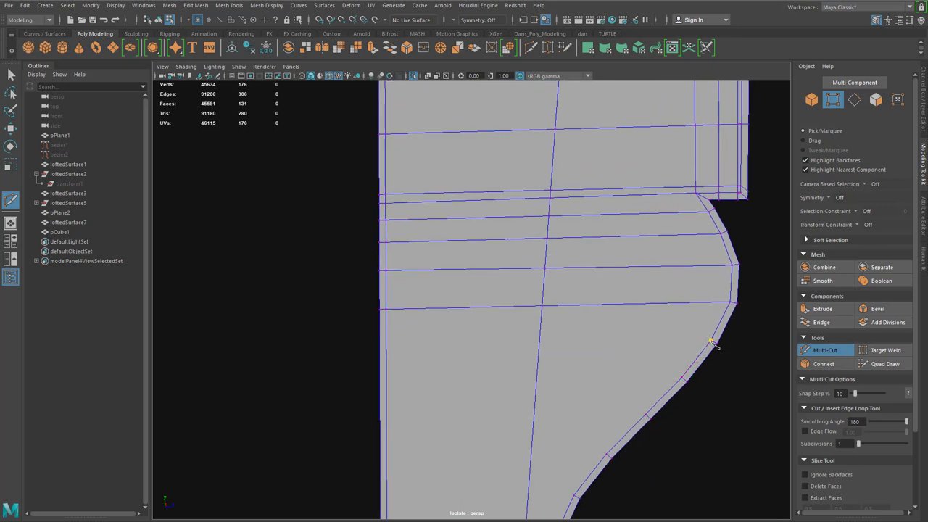
Step: Cut two horizontal edges to the back edge from the fifth and sixth inner bevel vertices down the front curve
click(711, 341)
click(379, 343)
right_click(376, 343)
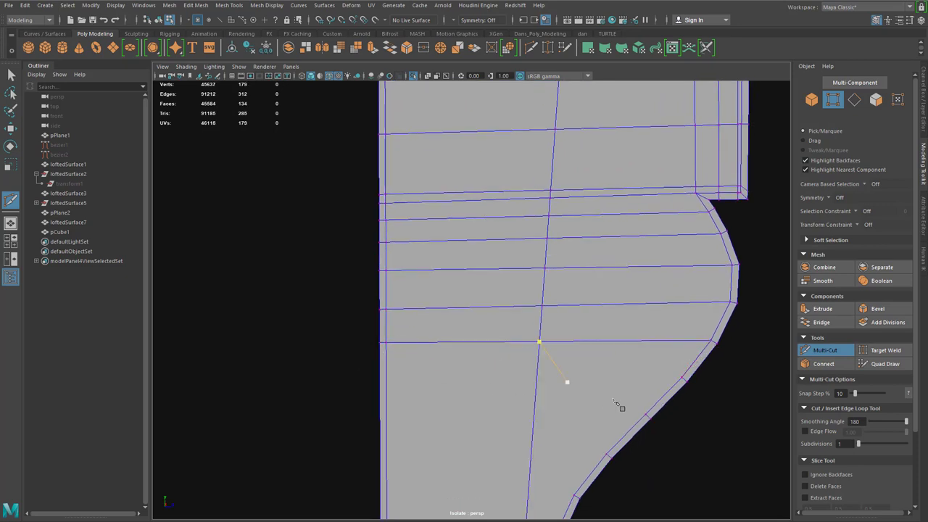
click(682, 378)
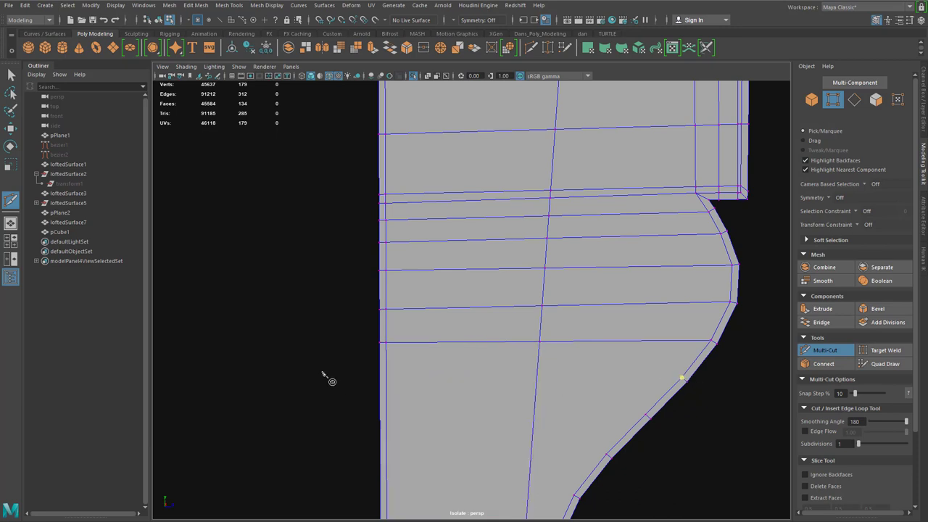
click(381, 383)
right_click(521, 389)
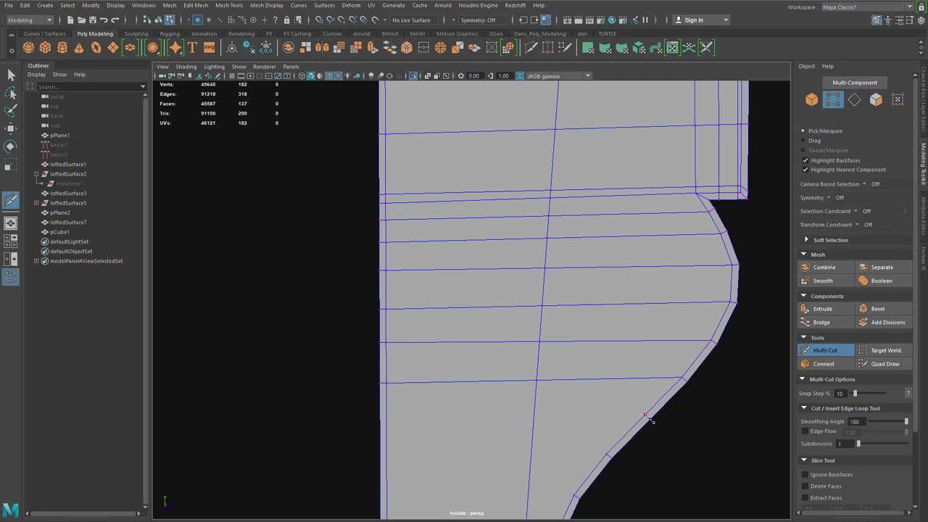
Step: Cut two horizontal edges to the back edge from the seventh and eighth inner bevel vertices down the front curve
alt+middle_drag(458, 396, 460, 331)
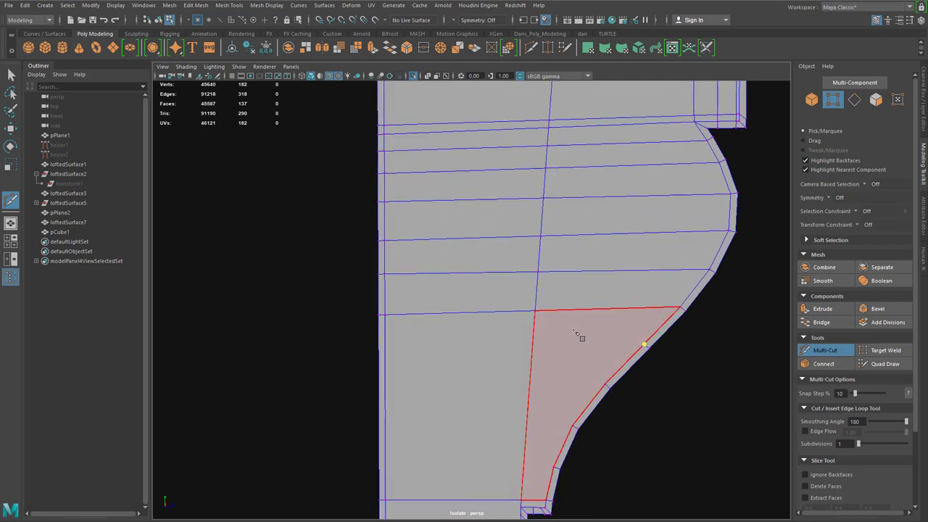
click(379, 345)
right_click(380, 354)
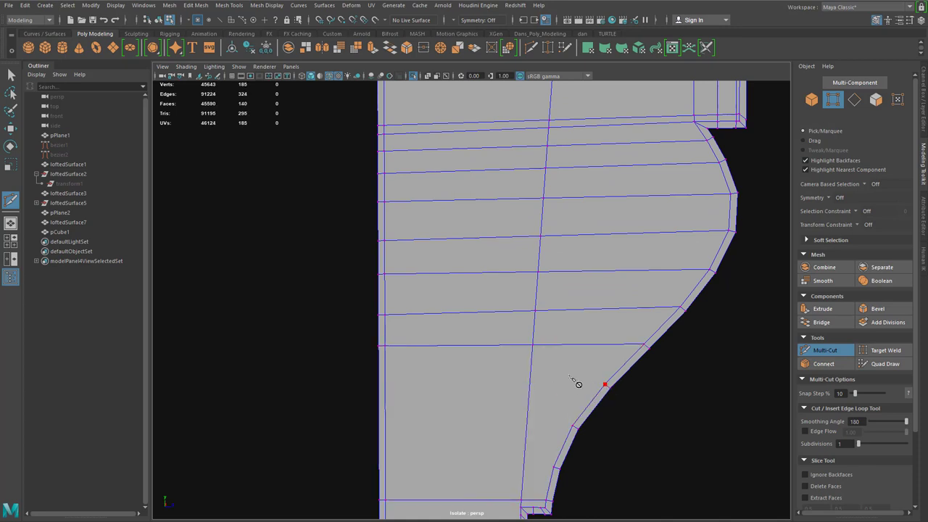
click(379, 382)
click(378, 386)
key(Return)
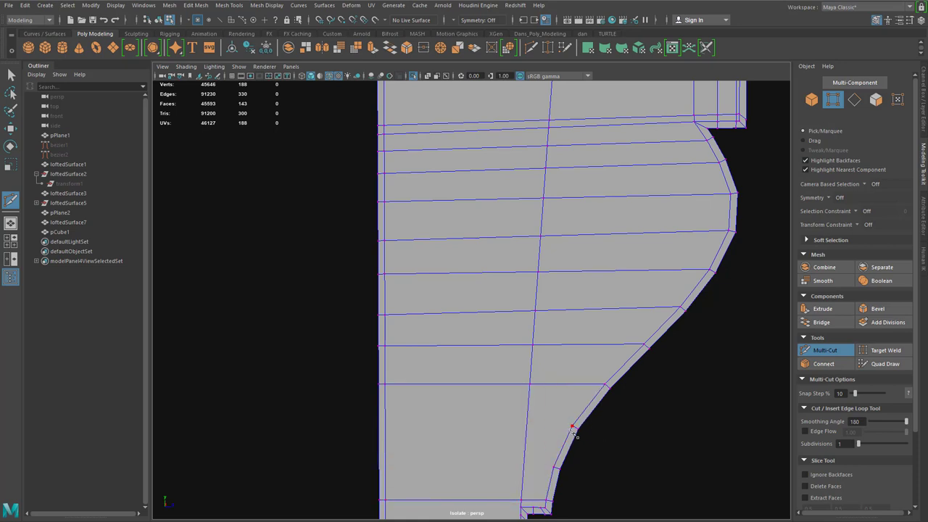
Step: Cut horizontal edges to the back edge from the last two inner bevel vertices of the front curve above the small ledge
click(381, 426)
right_click(464, 426)
click(554, 467)
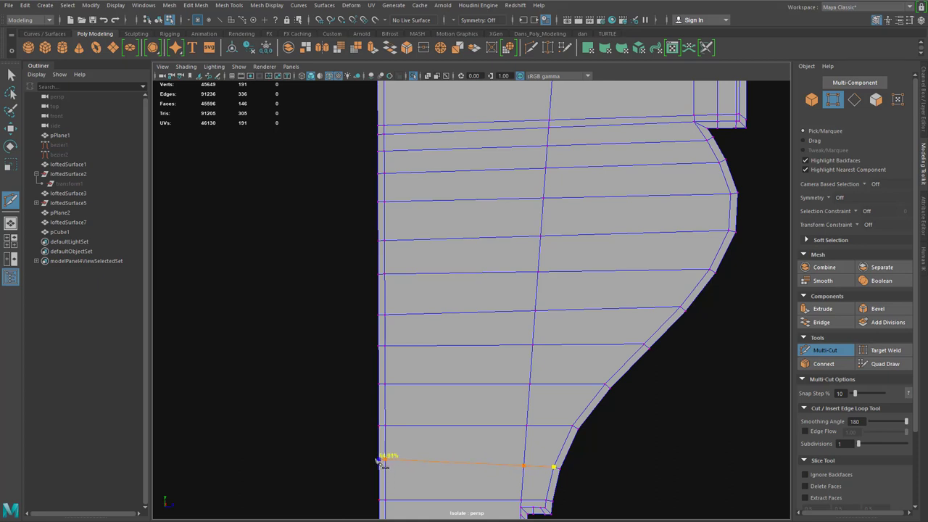
click(382, 468)
right_click(454, 438)
Step: Examine the cap's horizontal cuts between the small ledge and the top block
alt+middle_drag(596, 389, 608, 283)
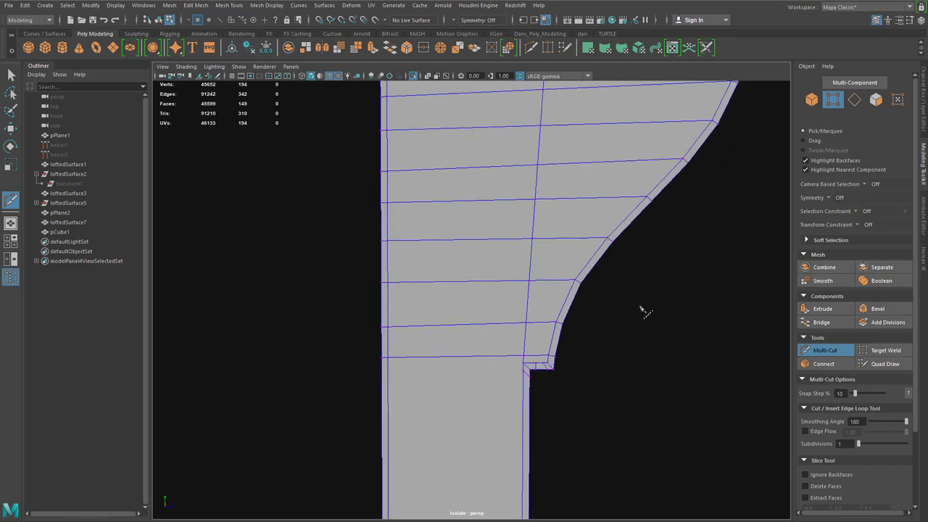
alt+middle_drag(627, 341, 631, 406)
scroll(628, 400, down, 2)
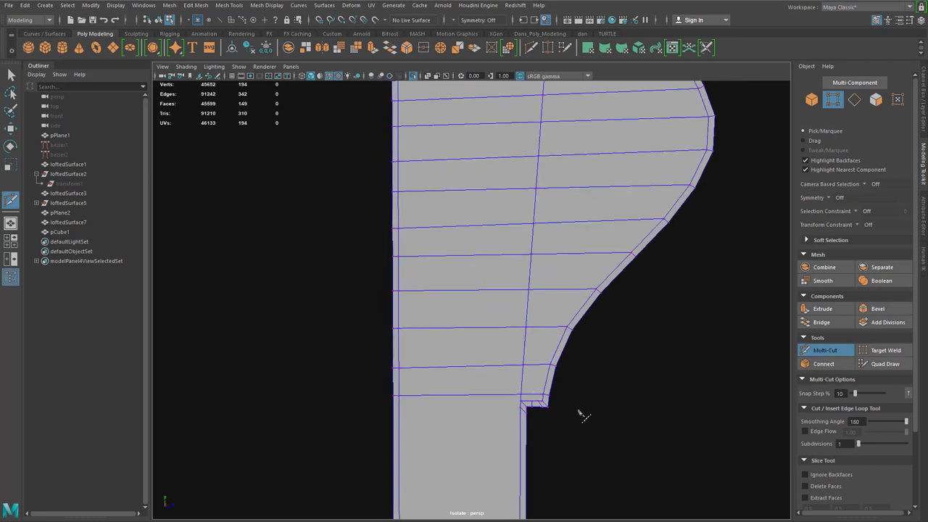
scroll(591, 413, down, 1)
alt+middle_drag(590, 413, 594, 405)
scroll(595, 396, down, 1)
alt+middle_drag(641, 127, 620, 327)
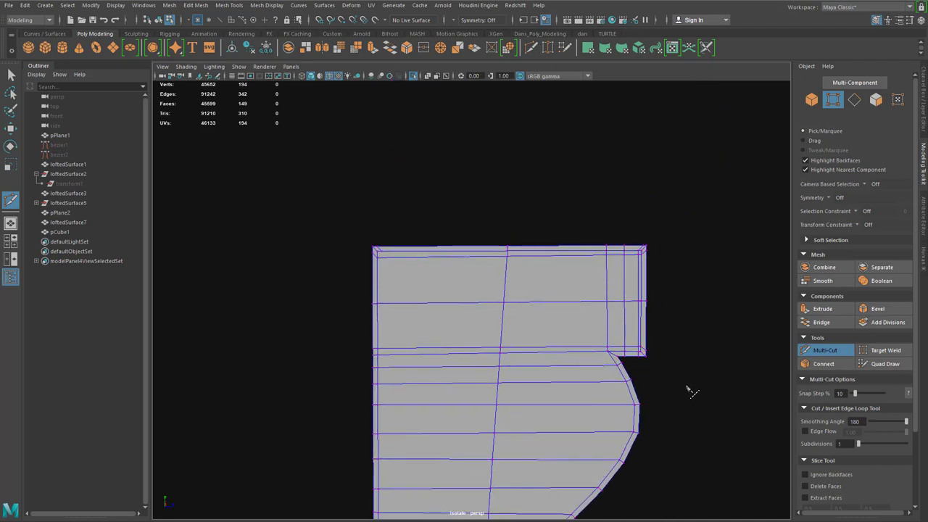
alt+middle_drag(689, 388, 693, 255)
alt+middle_drag(657, 337, 653, 254)
alt+middle_drag(554, 411, 581, 425)
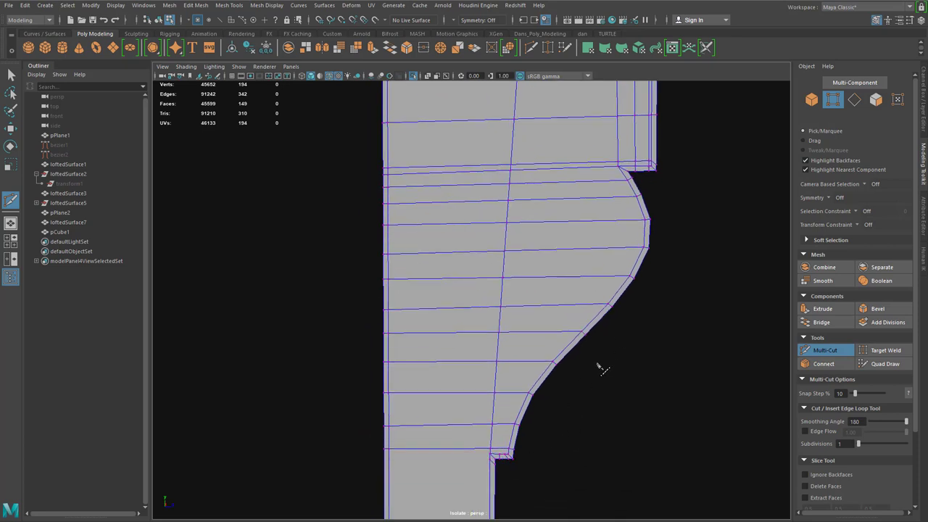
alt+middle_drag(592, 355, 599, 442)
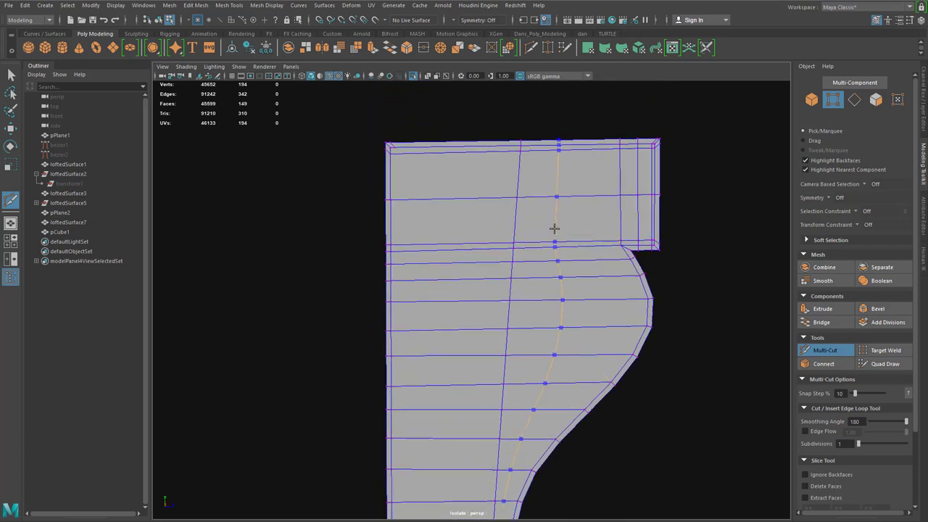
Step: Insert one vertical edge loop across the horizontal cuts, midway between the long middle edge and the curved front
alt+middle_drag(567, 269, 574, 164)
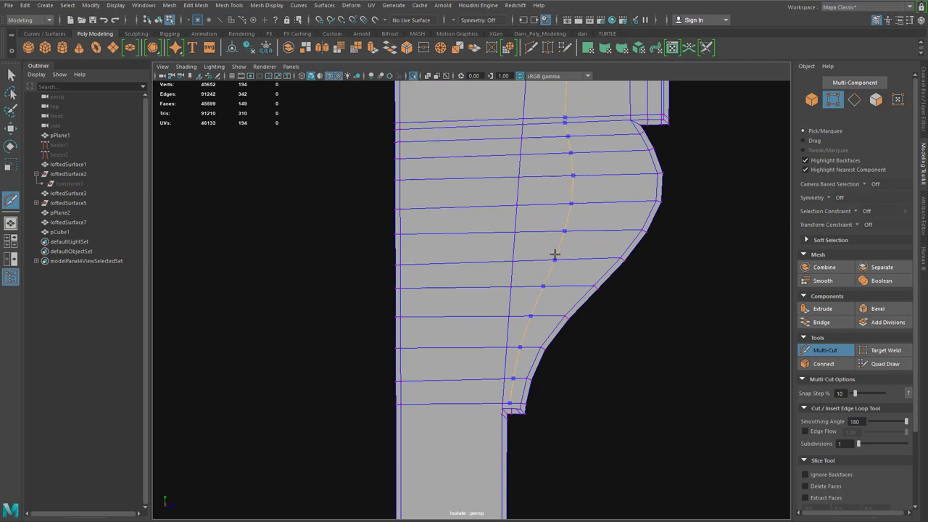
middle_drag(555, 254, 591, 240)
ctrl+shift+click(592, 240)
key(ctrl+z)
key(Return)
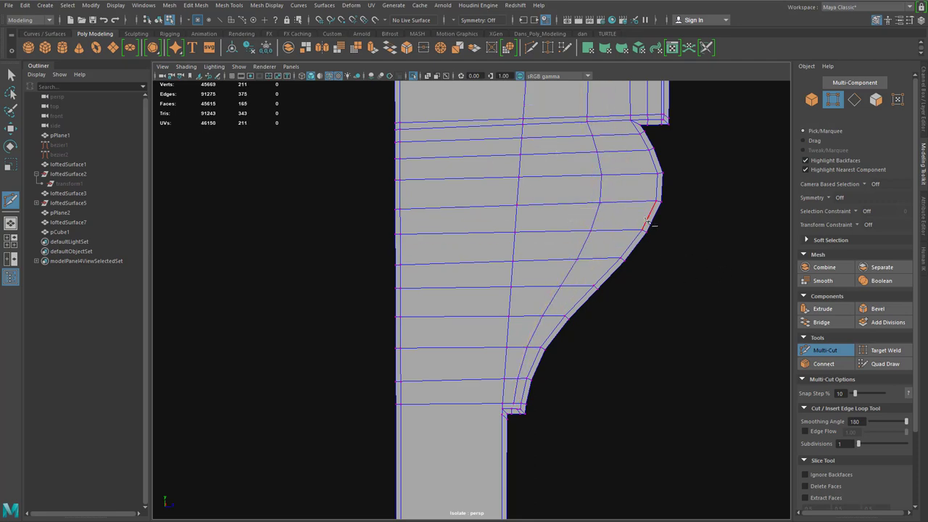
Step: Try beveling the vertical edge loop with a fraction of 1, and undo the bevel
key(w)
right_drag(599, 216, 608, 187)
double_click(601, 190)
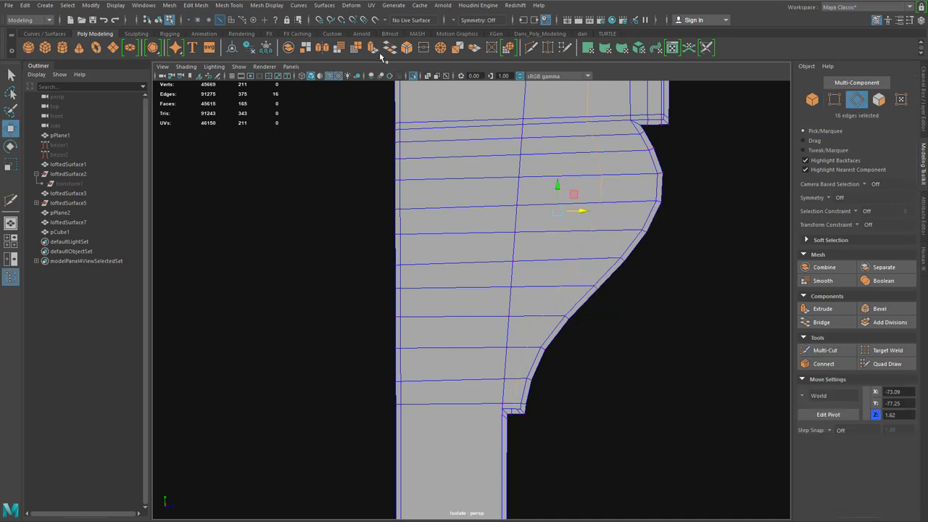
key(ctrl+b)
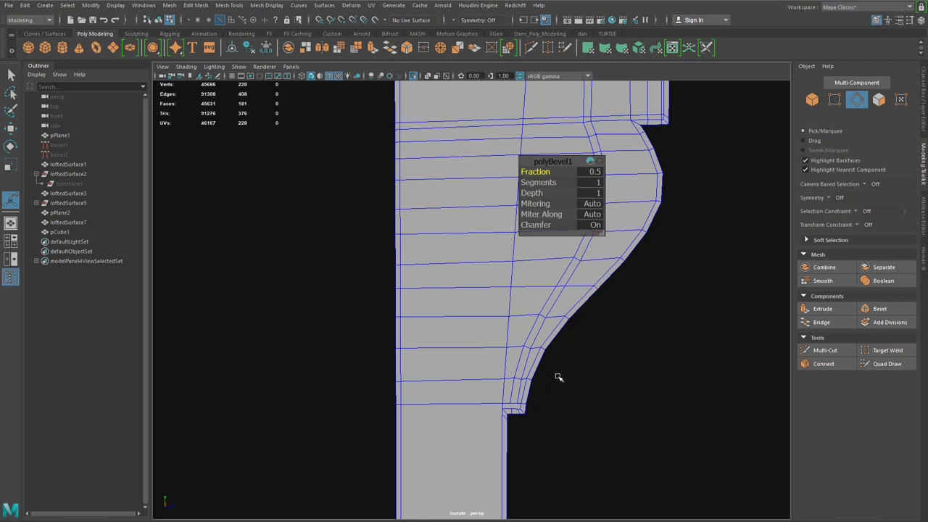
alt+drag(632, 254, 673, 326)
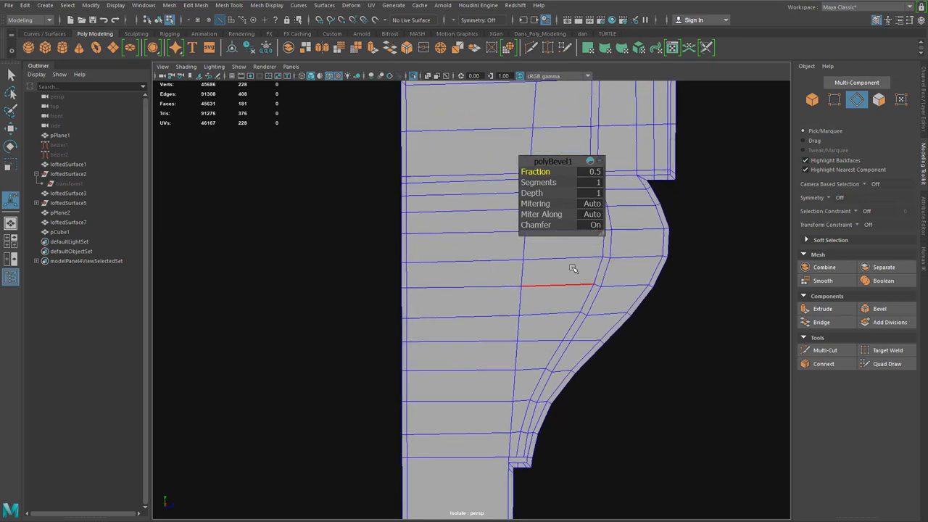
drag(539, 173, 553, 172)
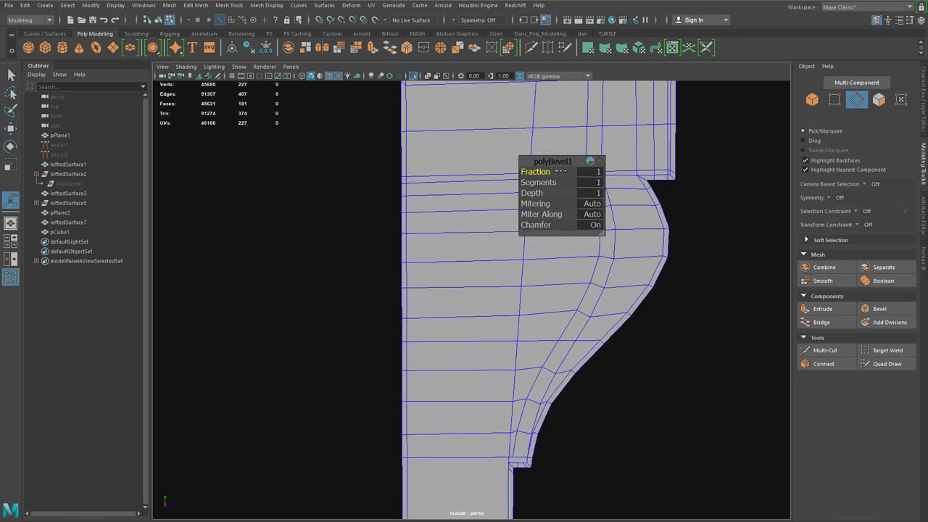
key(ctrl+z)
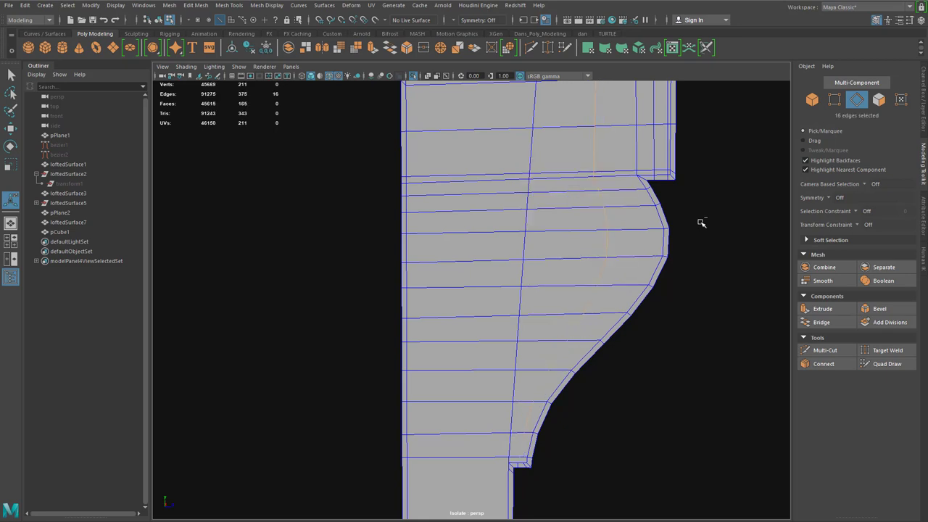
Step: Undo the insertion of the single vertical edge loop
click(656, 349)
key(ctrl+z)
key(ctrl+z)
key(ctrl+z)
click(114, 19)
Step: Insert two vertical edge loops with Multi-Cut, spaced between the long middle edge and the curved front
click(532, 49)
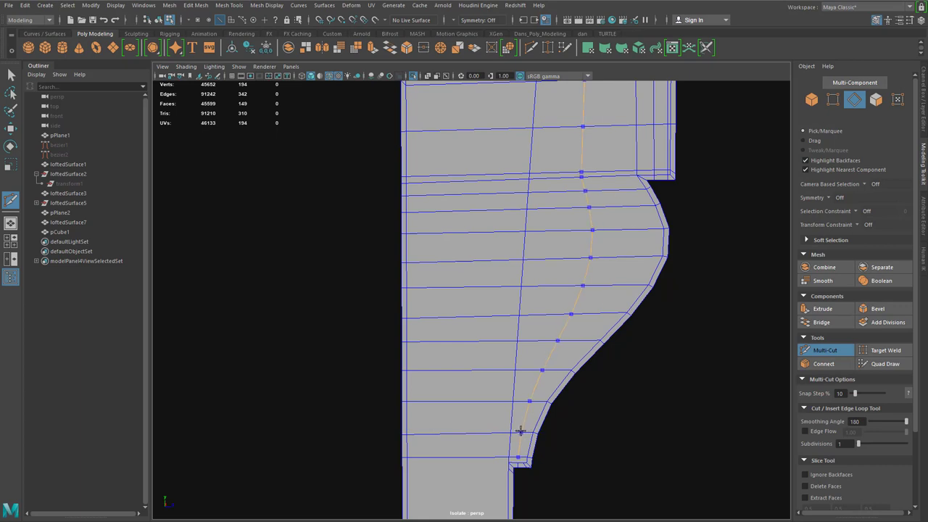
ctrl+click(520, 431)
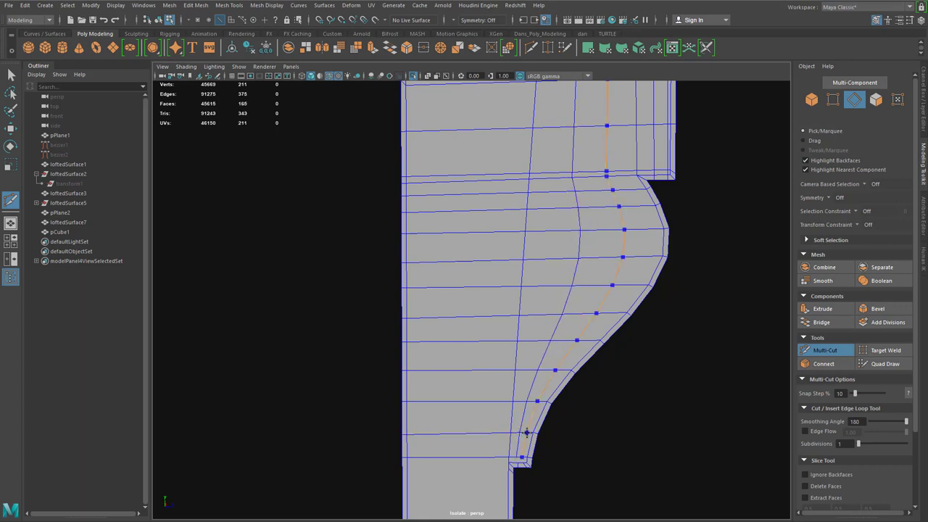
ctrl+click(526, 433)
Step: Cut two short edges joining the lower ends of both edge loops to the small ledge's inner bevel vertices
scroll(585, 369, up, 3)
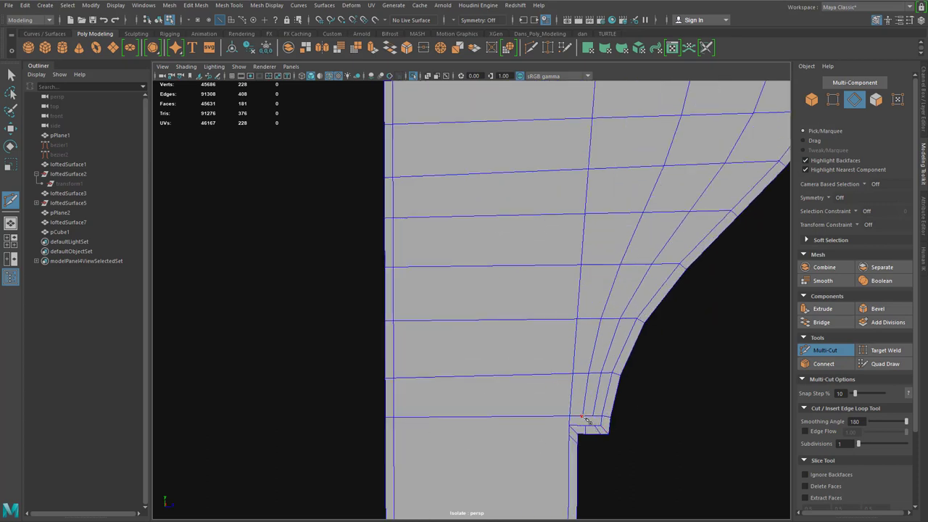
click(592, 429)
click(601, 427)
right_click(606, 433)
scroll(618, 418, down, 3)
scroll(614, 417, up, 5)
Step: Move the small ledge's inner bevel vertex below the first edge loop along Z to 1.15, in line with the loop
key(w)
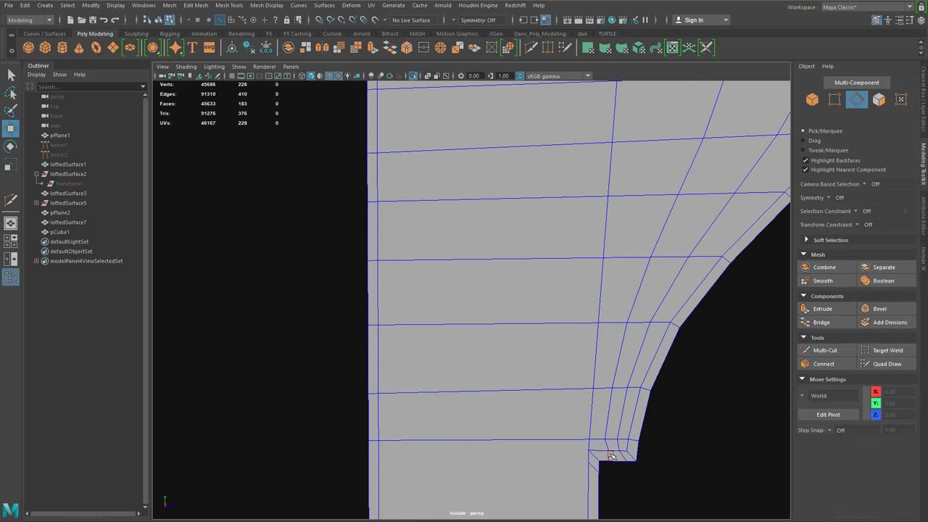
right_drag(611, 342, 565, 341)
click(614, 453)
drag(634, 453, 630, 453)
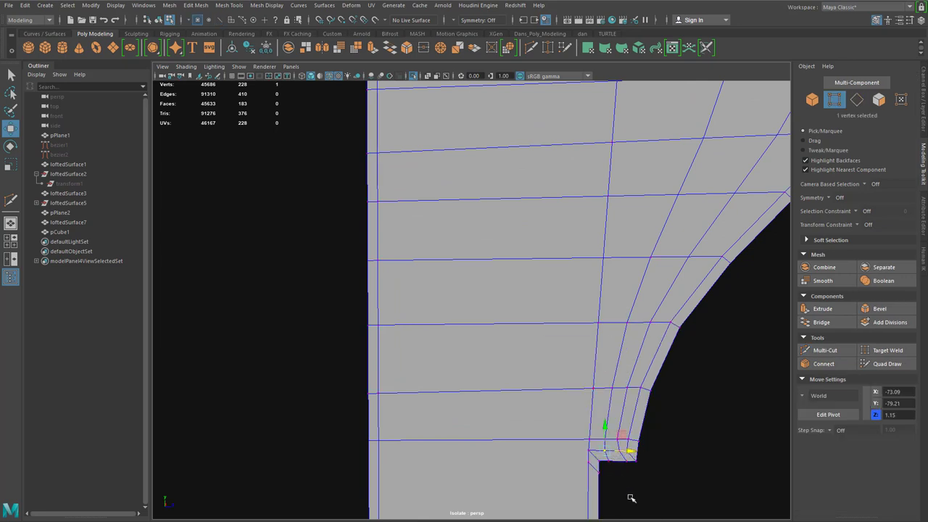
Step: Check the finished edge flow from the top block down to the inner corner of the small ledge
scroll(660, 356, down, 5)
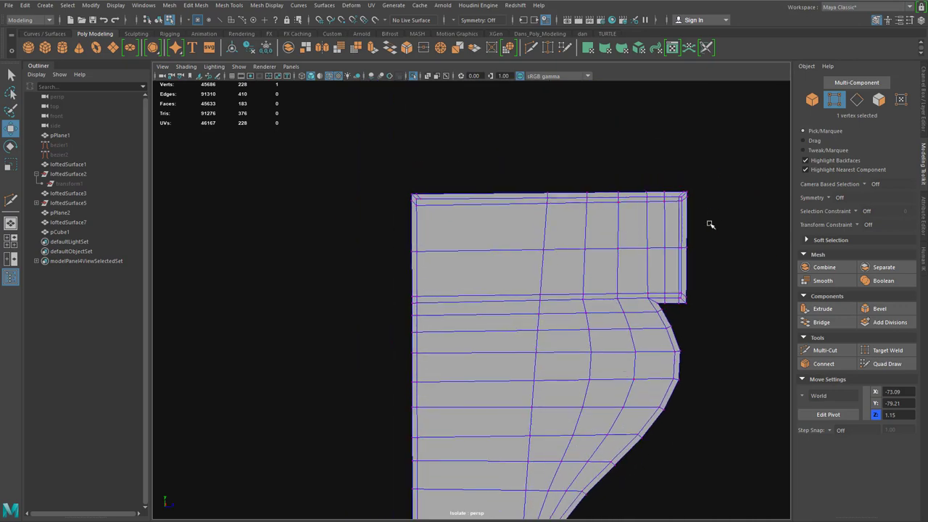
alt+middle_drag(729, 284, 697, 263)
alt+middle_drag(577, 383, 586, 191)
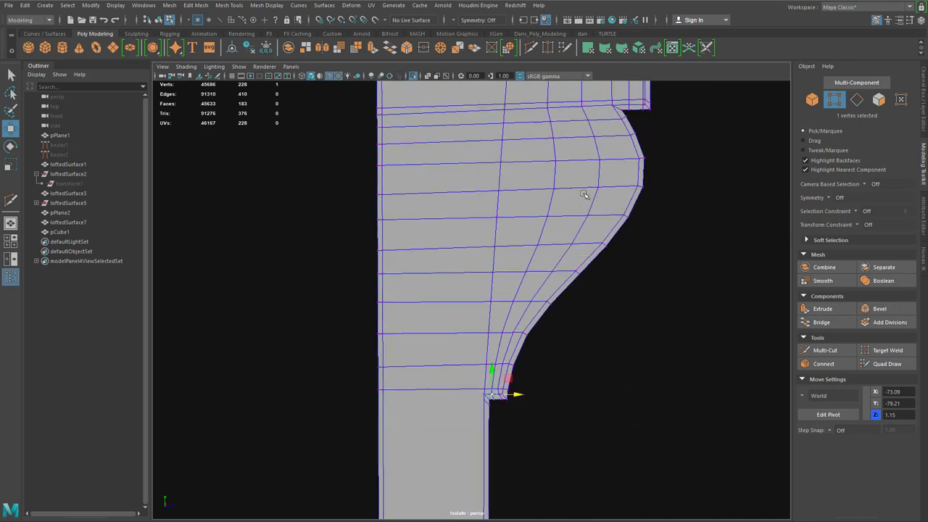
scroll(543, 323, up, 5)
scroll(524, 363, up, 1)
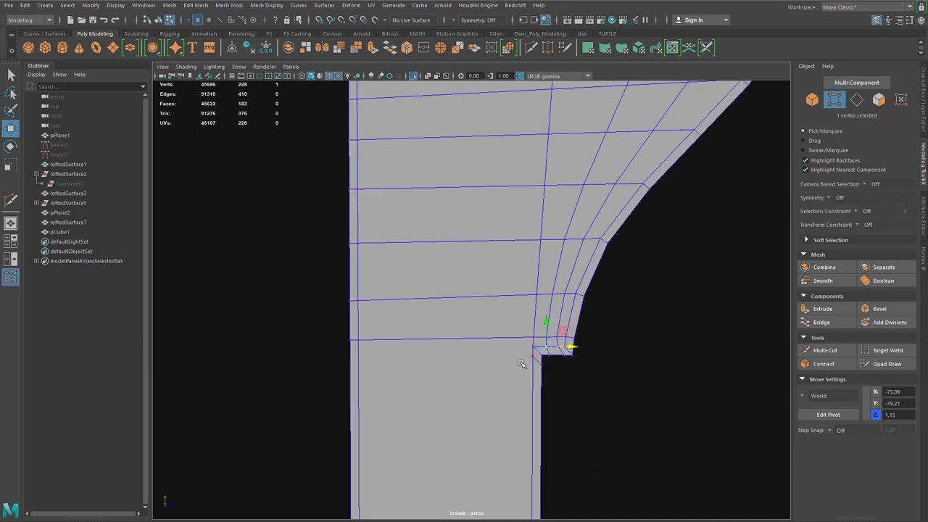
Step: Examine the end cap's edge flow along its length, from the top block to the bead and back to the small ledge
scroll(543, 377, down, 8)
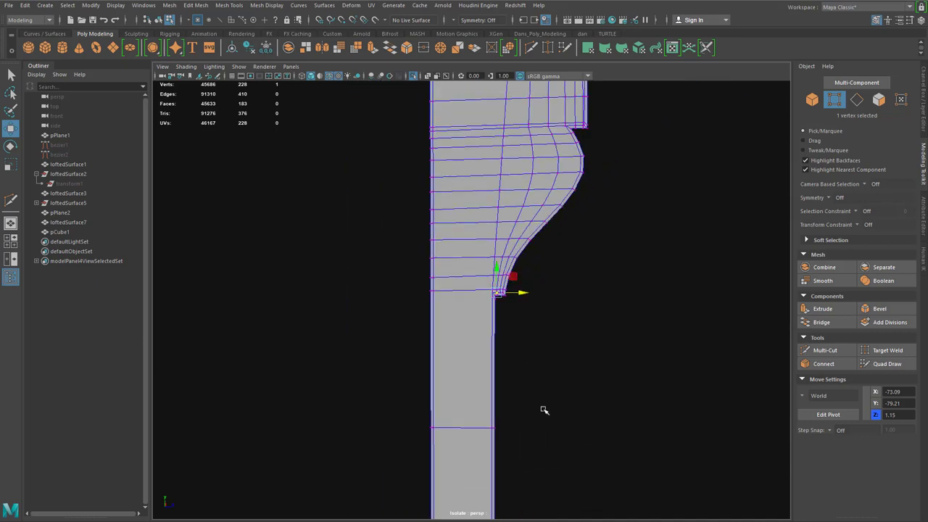
scroll(617, 336, up, 5)
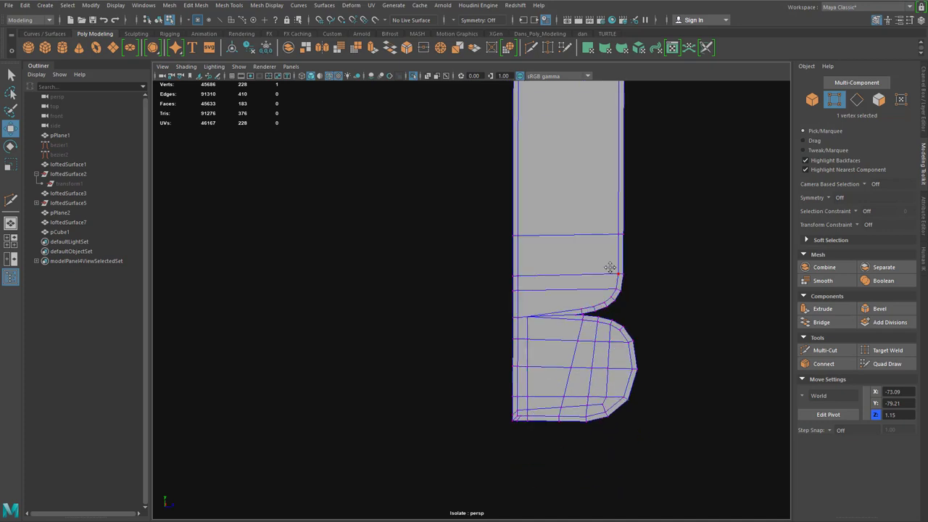
scroll(558, 438, down, 3)
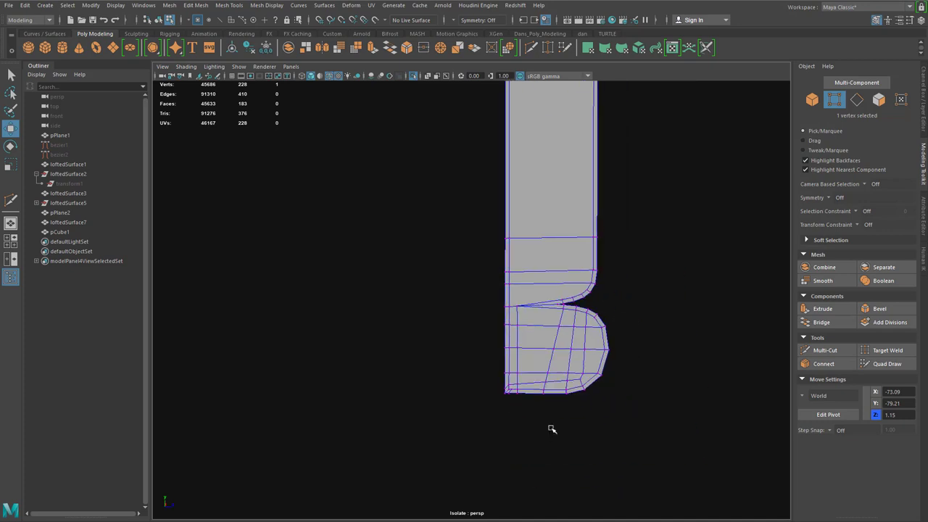
scroll(628, 422, up, 6)
alt+middle_drag(638, 317, 653, 486)
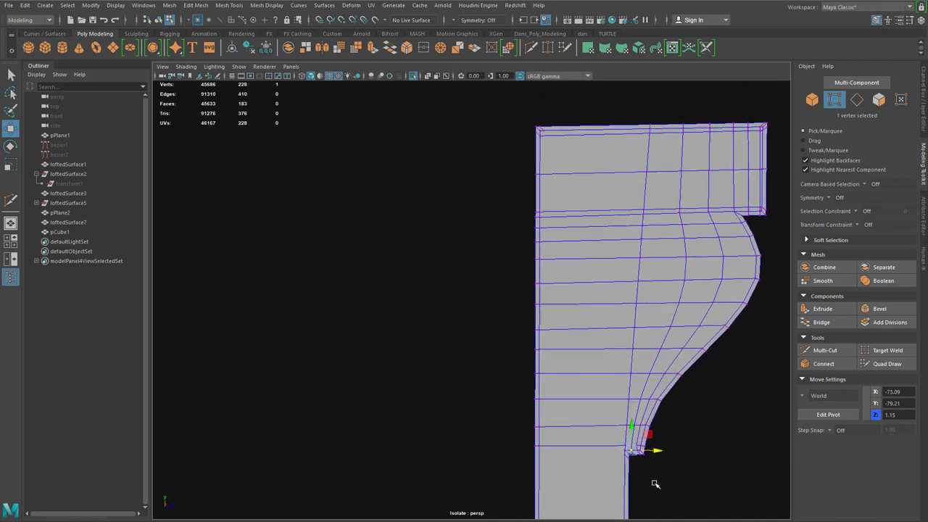
alt+middle_drag(731, 371, 738, 85)
alt+middle_drag(739, 313, 709, 377)
scroll(675, 341, down, 5)
scroll(514, 317, up, 8)
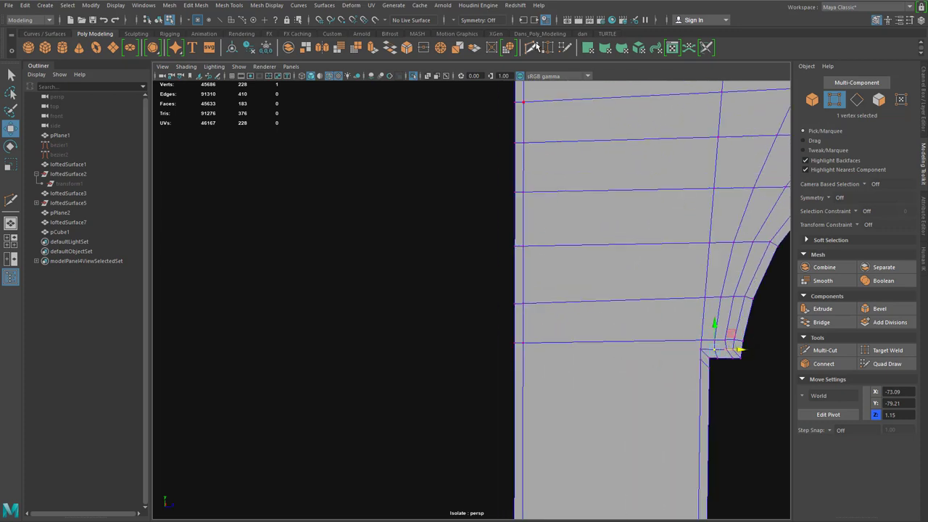
Step: Cut two horizontal edges with Multi-Cut from the small ledge's inner corner vertices across the cap to its back edge
key(y)
click(704, 352)
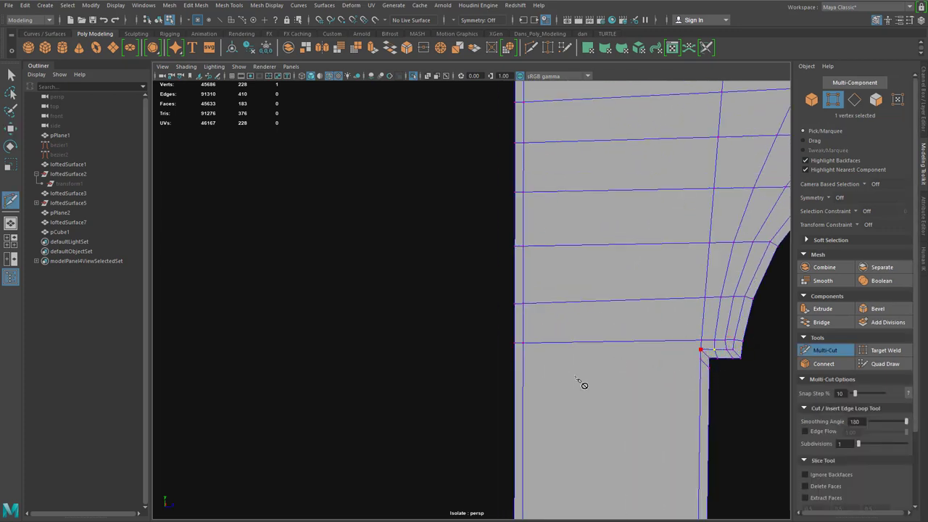
click(517, 354)
right_click(642, 366)
click(702, 361)
key(Escape)
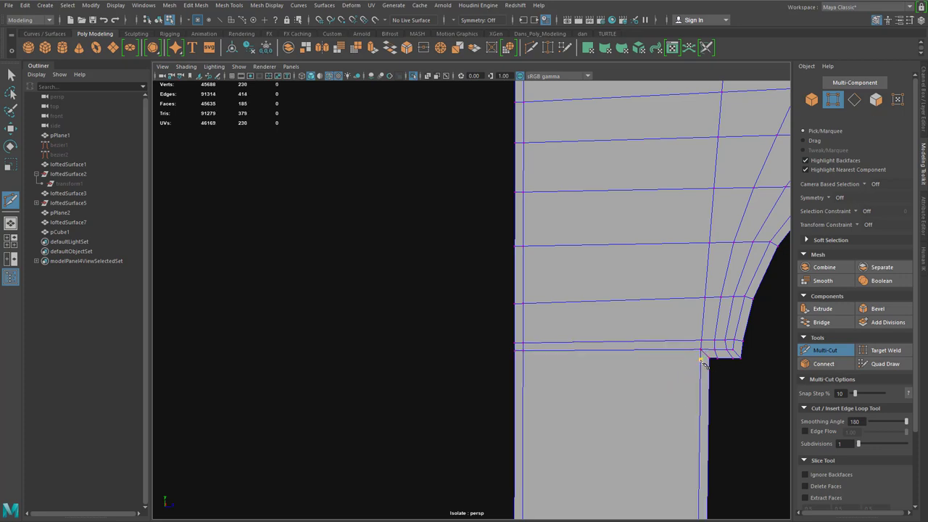
click(701, 360)
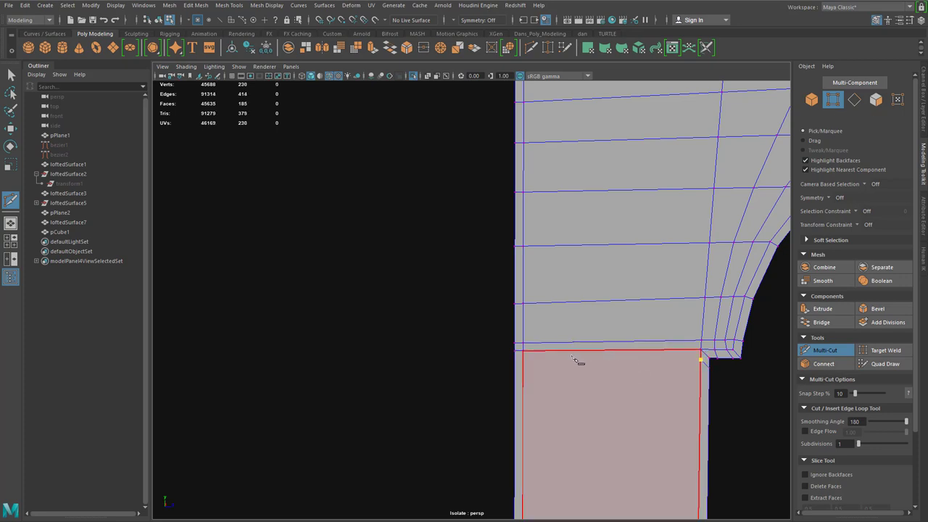
click(516, 360)
key(Return)
Step: Cut a long vertical edge just inside the back bevel, from the bead's lower back corner up to the top block's corner
scroll(729, 426, down, 4)
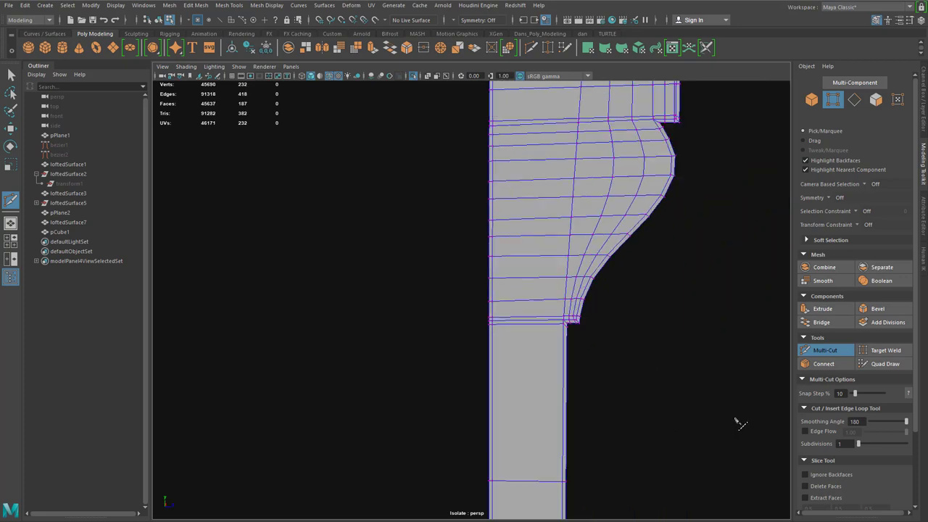
alt+middle_drag(657, 461, 670, 350)
scroll(671, 350, down, 3)
scroll(514, 472, up, 3)
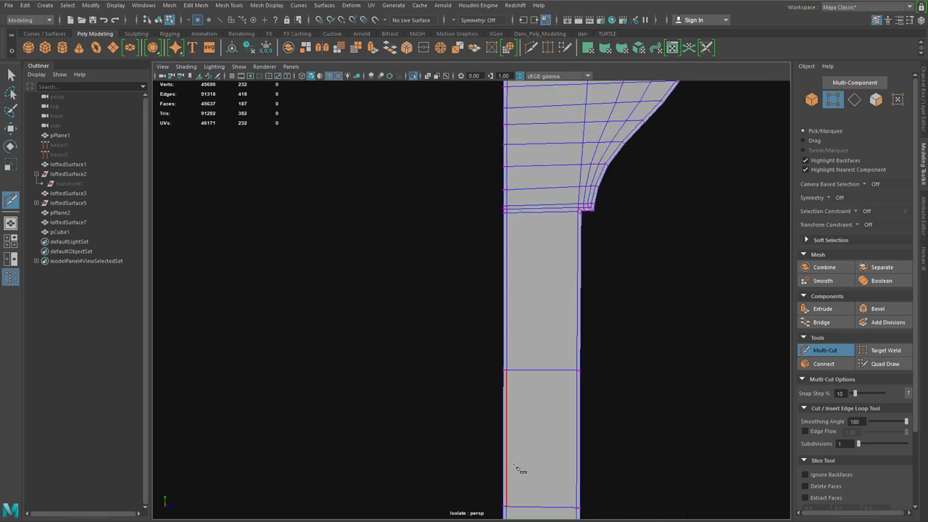
alt+middle_drag(520, 468, 549, 248)
scroll(542, 373, up, 3)
alt+middle_drag(564, 472, 568, 381)
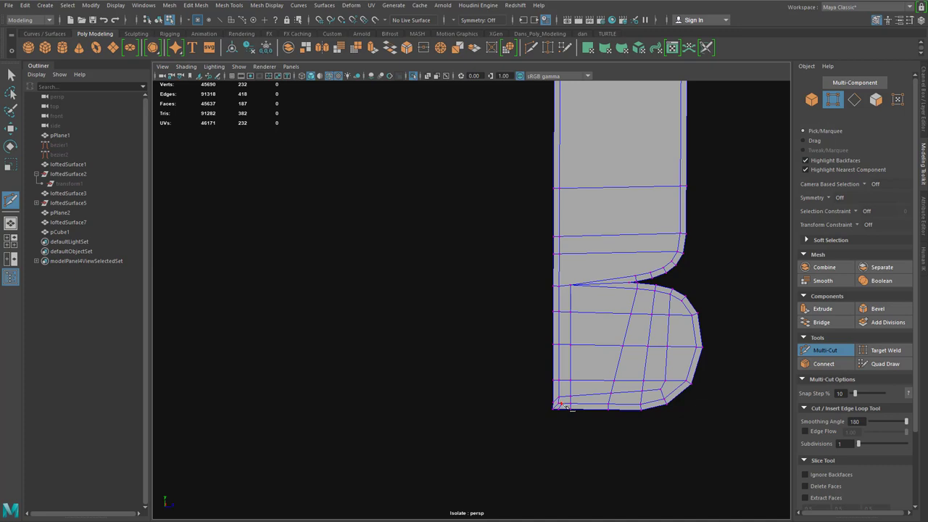
scroll(565, 410, up, 2)
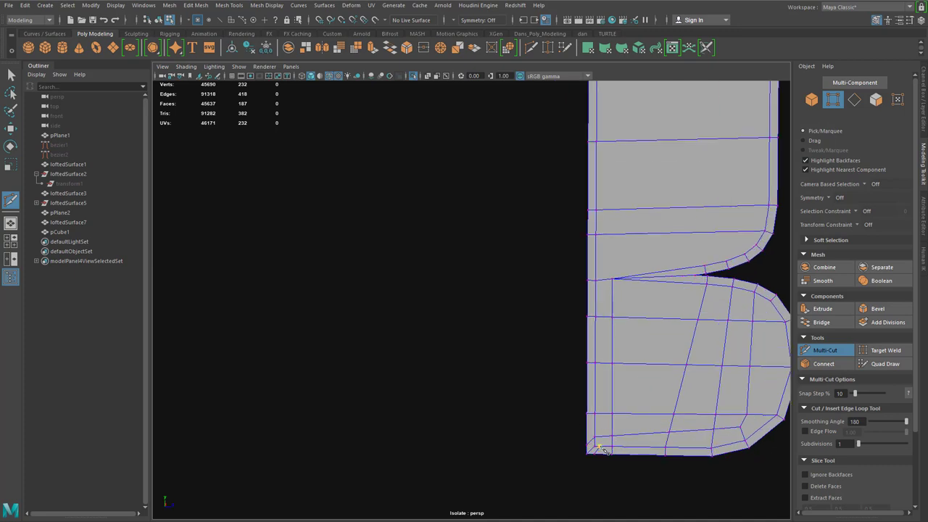
scroll(664, 249, down, 3)
alt+middle_drag(628, 158, 621, 386)
alt+middle_drag(579, 118, 547, 482)
alt+middle_drag(575, 91, 591, 416)
scroll(584, 401, up, 4)
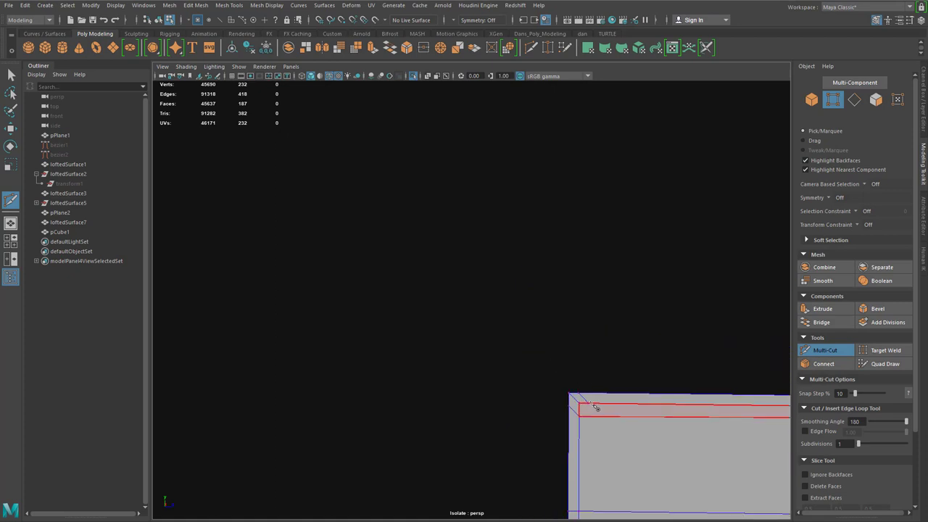
right_click(591, 406)
Step: Inspect the edge grid from the top block down to the crease above the bead for vertices still lacking a connecting edge
scroll(598, 406, down, 4)
alt+middle_drag(600, 471, 609, 316)
alt+middle_drag(602, 408, 599, 378)
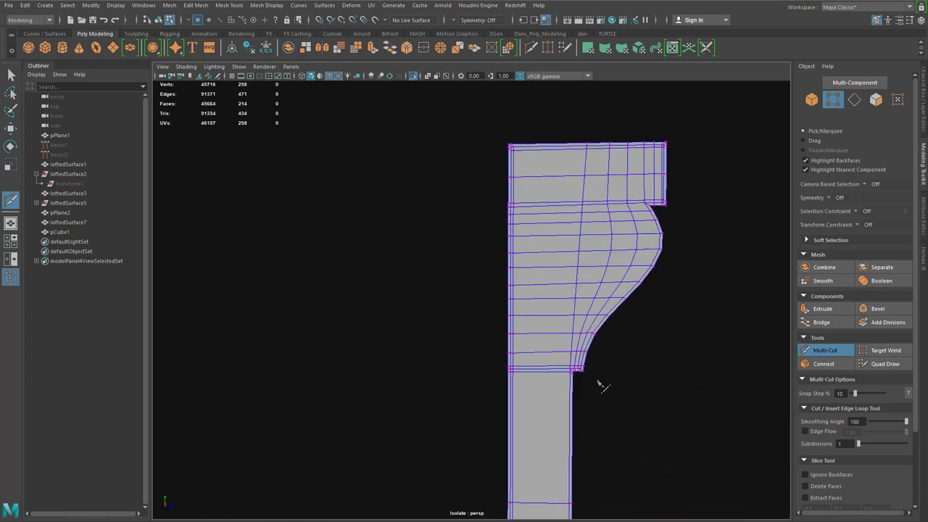
scroll(596, 368, up, 4)
alt+middle_drag(652, 431, 634, 465)
scroll(629, 442, up, 2)
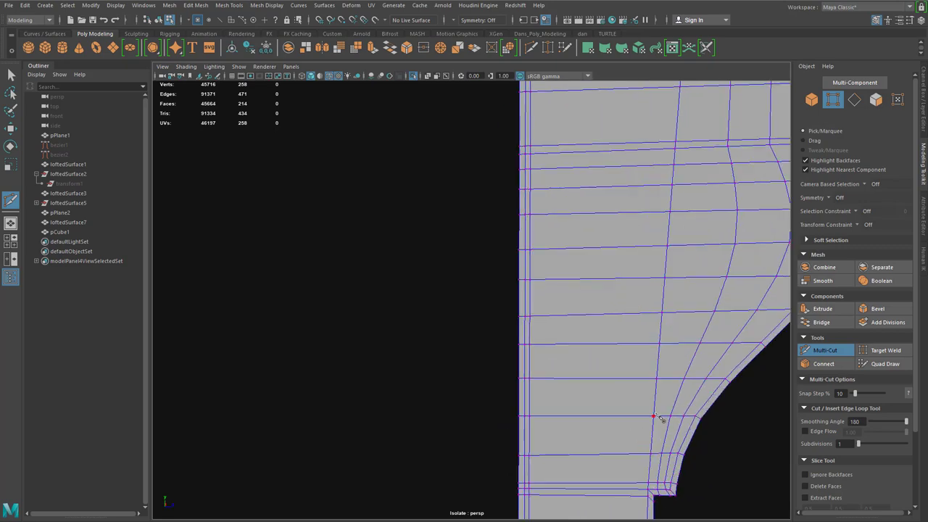
scroll(679, 358, down, 3)
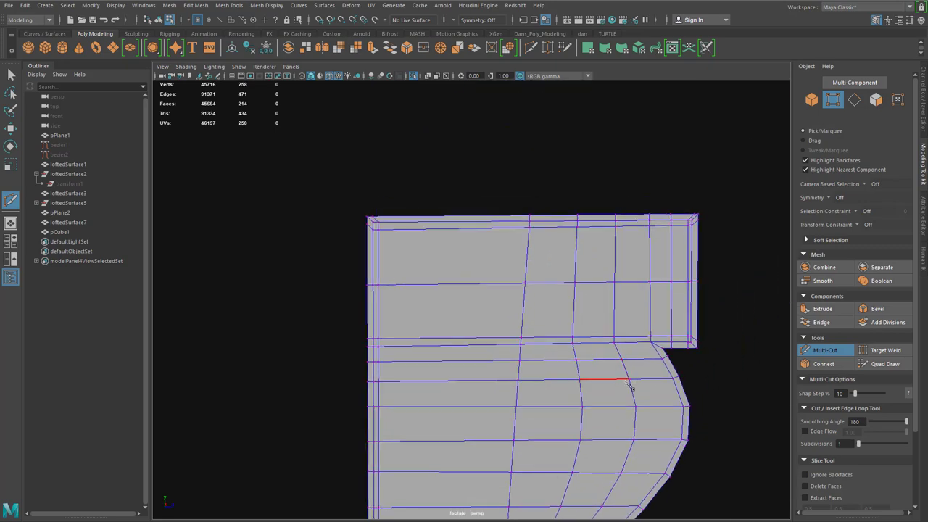
alt+middle_drag(630, 390, 632, 174)
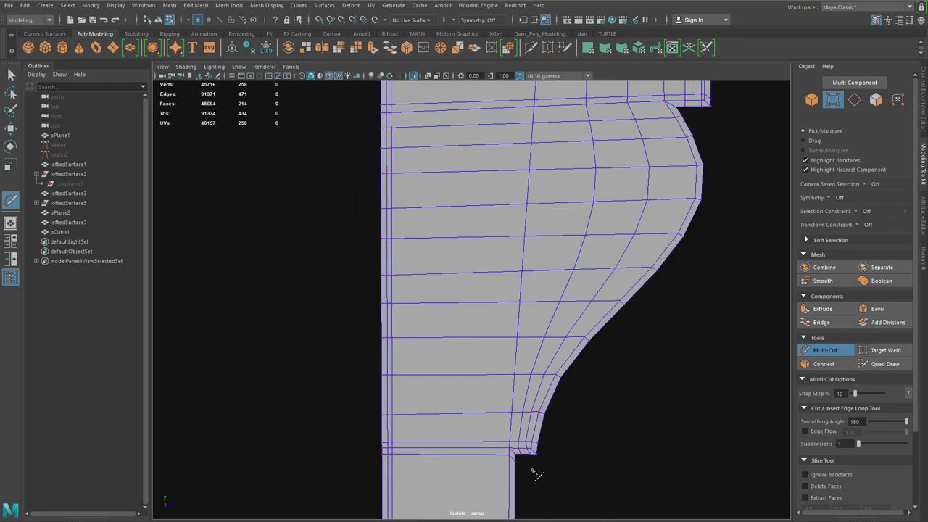
alt+middle_drag(533, 493, 557, 310)
alt+middle_drag(547, 433, 552, 293)
scroll(551, 293, down, 3)
alt+middle_drag(539, 407, 544, 223)
scroll(543, 326, up, 4)
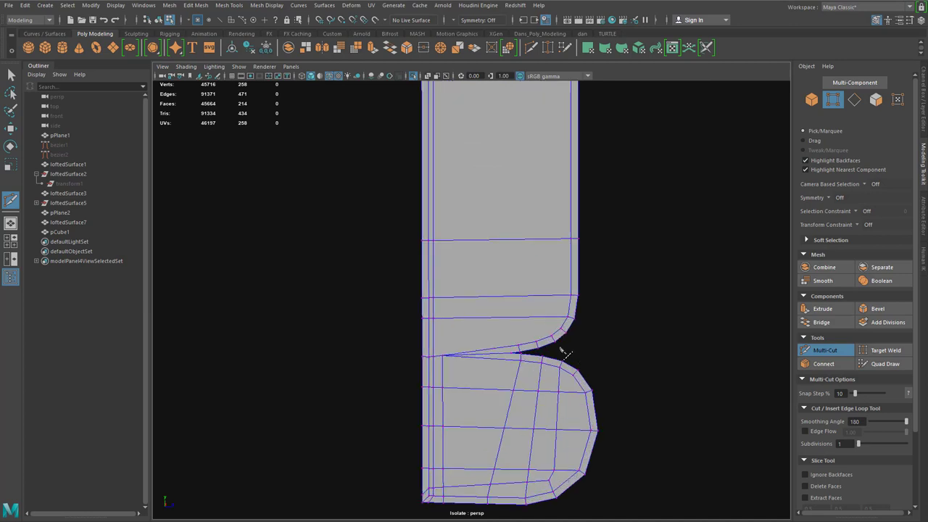
Step: Cut a vertical edge from the inner end of the crease above the bead up to the top block's upper edge
click(442, 388)
click(539, 344)
scroll(544, 348, up, 2)
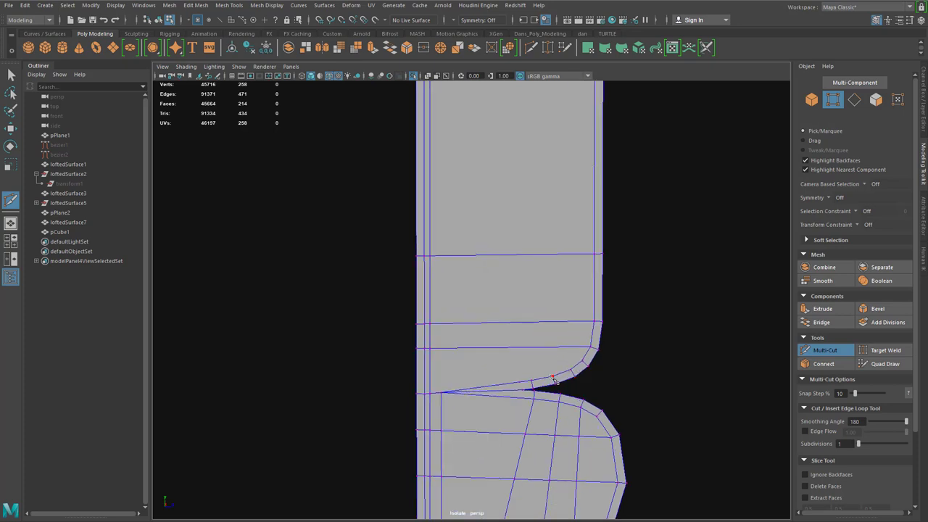
click(441, 392)
scroll(491, 283, down, 2)
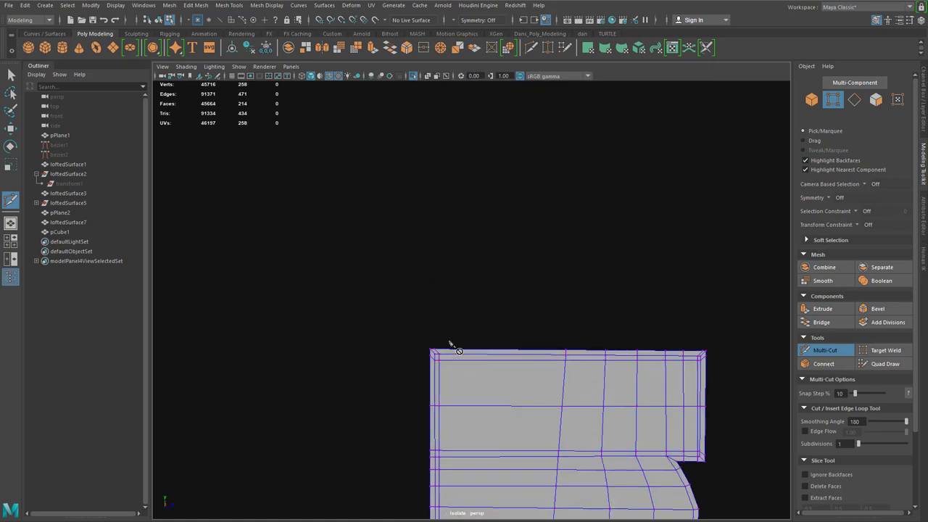
key(ctrl)
ctrl+click(447, 351)
scroll(578, 470, down, 4)
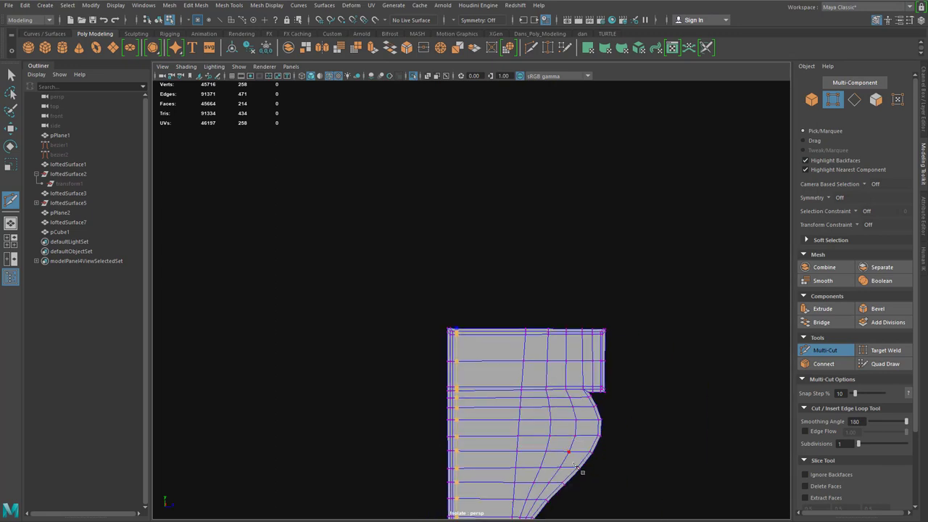
alt+middle_drag(573, 482, 595, 207)
alt+middle_drag(586, 378, 599, 146)
scroll(537, 383, up, 4)
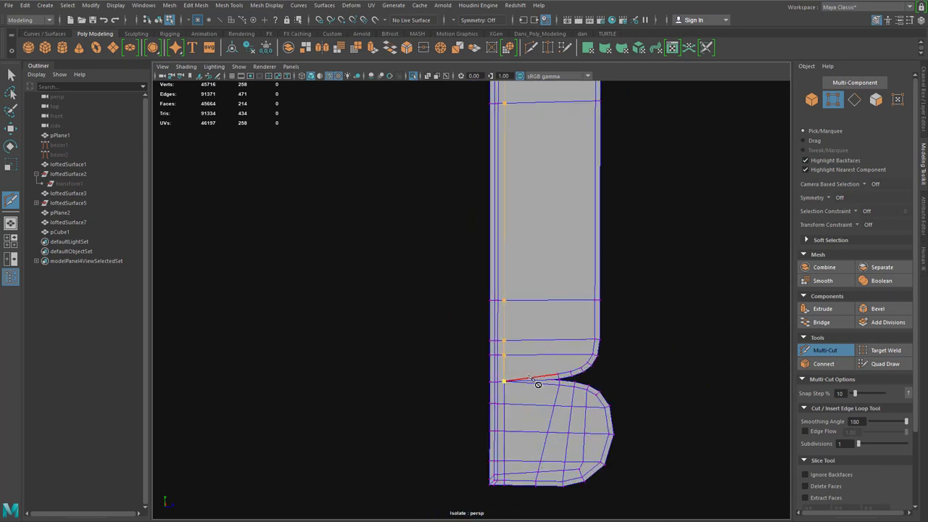
right_click(529, 422)
Step: Cut a vertical edge from the first inner bevel vertex at the crease's front up to the top block's upper edge
scroll(573, 399, up, 4)
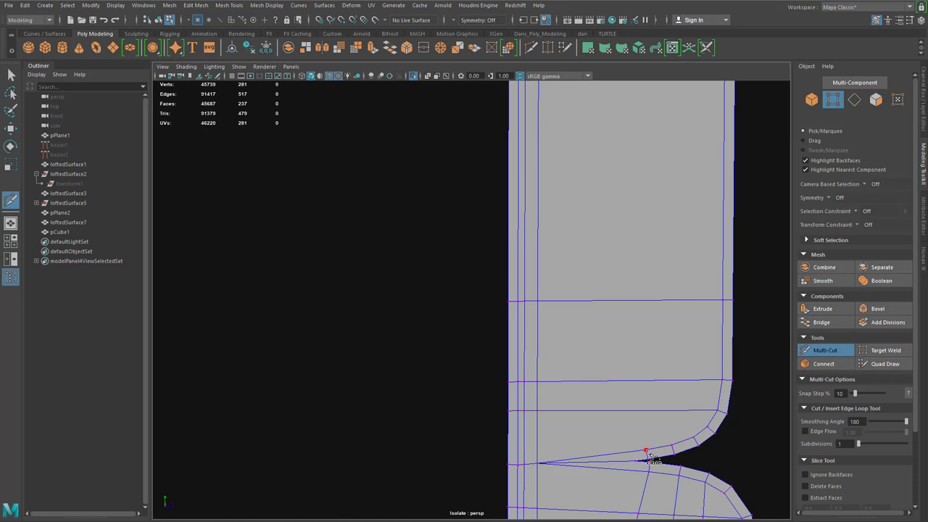
scroll(701, 307, down, 6)
scroll(616, 315, down, 1)
alt+middle_drag(597, 172, 636, 399)
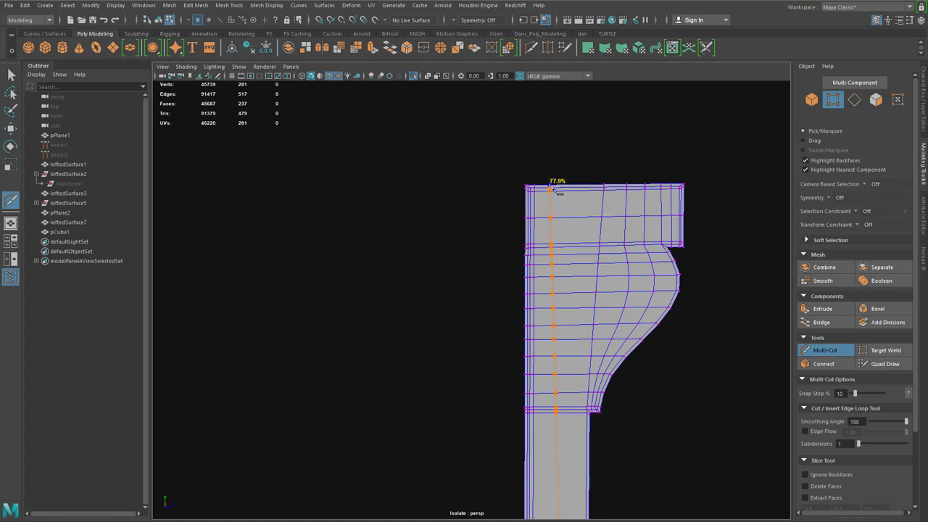
click(553, 187)
alt+middle_drag(584, 271, 661, 221)
scroll(671, 257, up, 4)
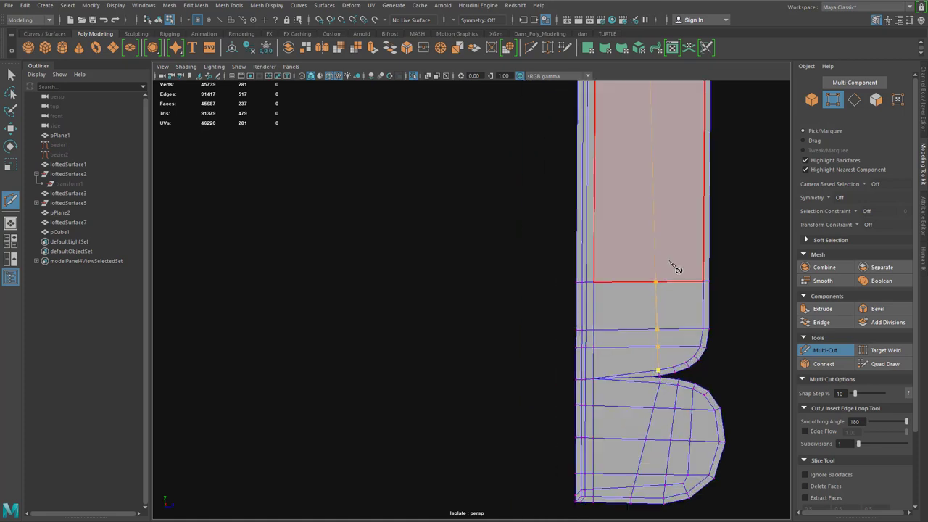
alt+middle_drag(703, 262, 608, 280)
scroll(626, 368, up, 4)
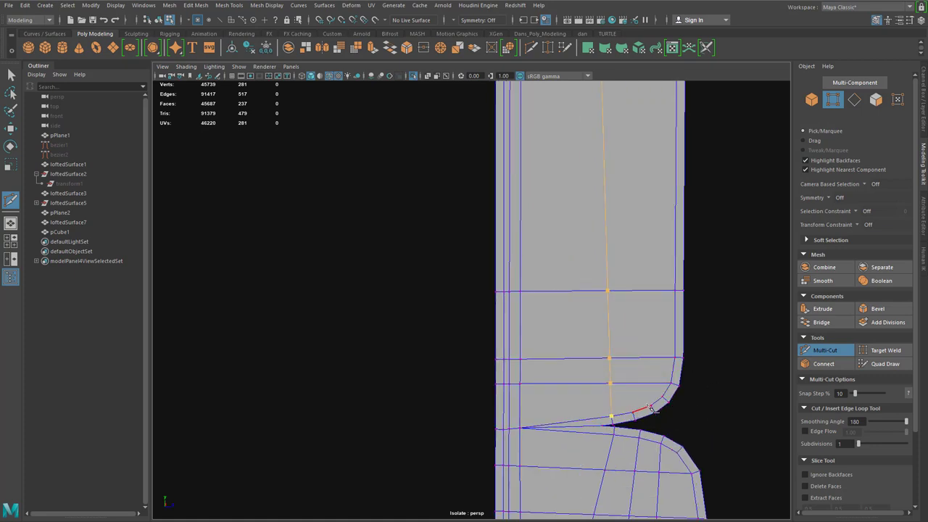
click(650, 409)
right_click(645, 393)
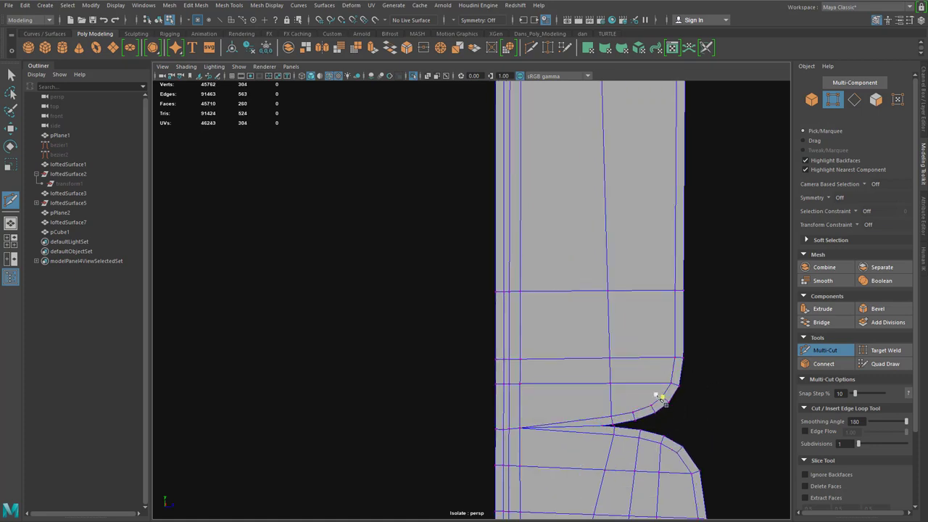
Step: Cut a horizontal edge from the inner bevel vertex on the curve above the crease across to the back edge
click(662, 398)
click(499, 403)
right_click(562, 388)
Step: Cut a vertical edge from the curve's second inner bevel vertex above the crease up to the top block's upper edge
scroll(669, 281, down, 2)
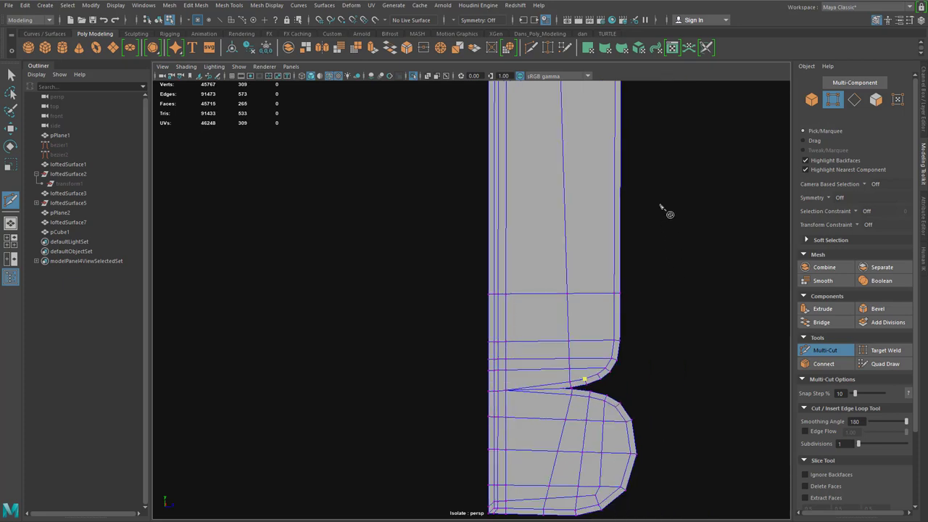
mouse_move(644, 208)
alt+middle_down()
mouse_move(626, 258)
mouse_move(636, 517)
alt+middle_up()
alt+middle_drag(659, 353, 668, 503)
alt+middle_drag(678, 242, 680, 450)
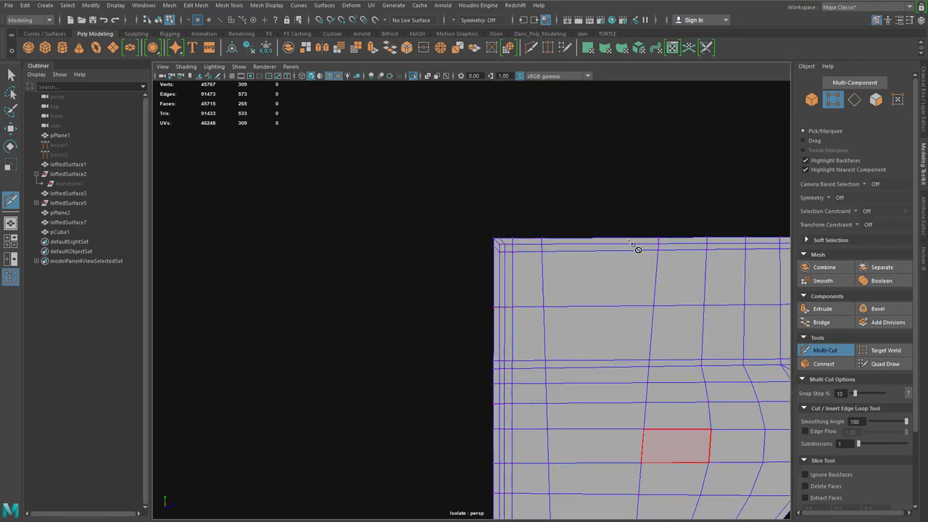
ctrl+click(602, 243)
right_click(671, 245)
Step: Review the completed grid of cuts on the profile from the top block down to the crease and bead
scroll(670, 246, down, 3)
scroll(669, 378, up, 1)
alt+middle_drag(671, 393, 657, 296)
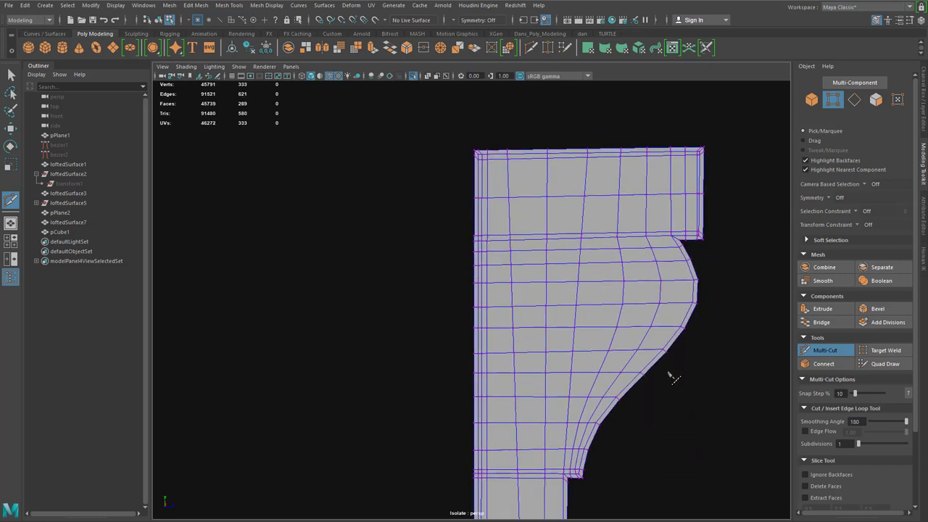
alt+middle_drag(688, 351, 576, 460)
scroll(642, 326, up, 3)
mouse_move(665, 417)
alt+middle_down()
mouse_move(592, 423)
mouse_move(572, 281)
alt+middle_up()
alt+middle_drag(575, 430, 559, 223)
alt+middle_drag(538, 508, 527, 353)
mouse_move(429, 308)
alt+middle_down()
mouse_move(485, 198)
mouse_move(483, 452)
mouse_move(476, 389)
alt+middle_up()
scroll(477, 392, up, 3)
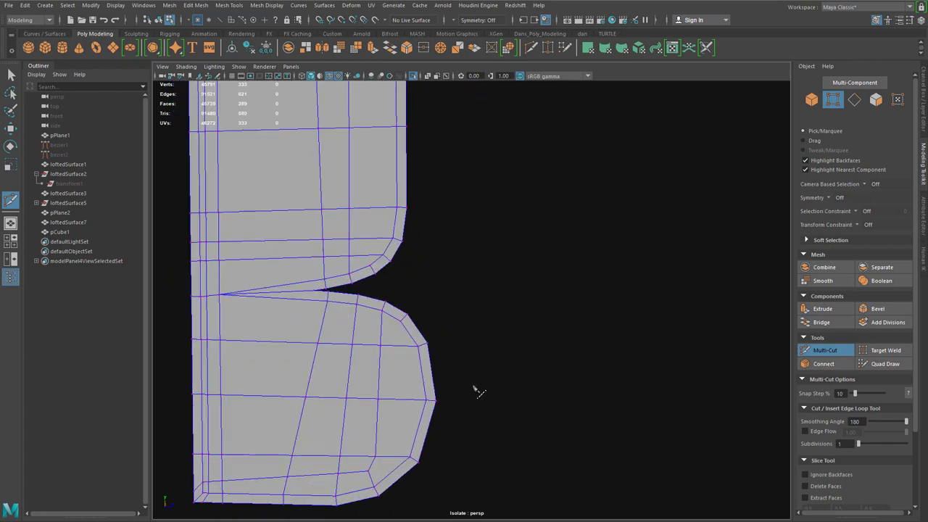
mouse_move(451, 357)
alt+middle_down()
mouse_move(503, 430)
mouse_move(483, 381)
mouse_move(489, 388)
alt+middle_up()
alt+middle_drag(338, 442, 369, 437)
scroll(369, 437, up, 2)
scroll(366, 426, down, 2)
scroll(369, 426, down, 4)
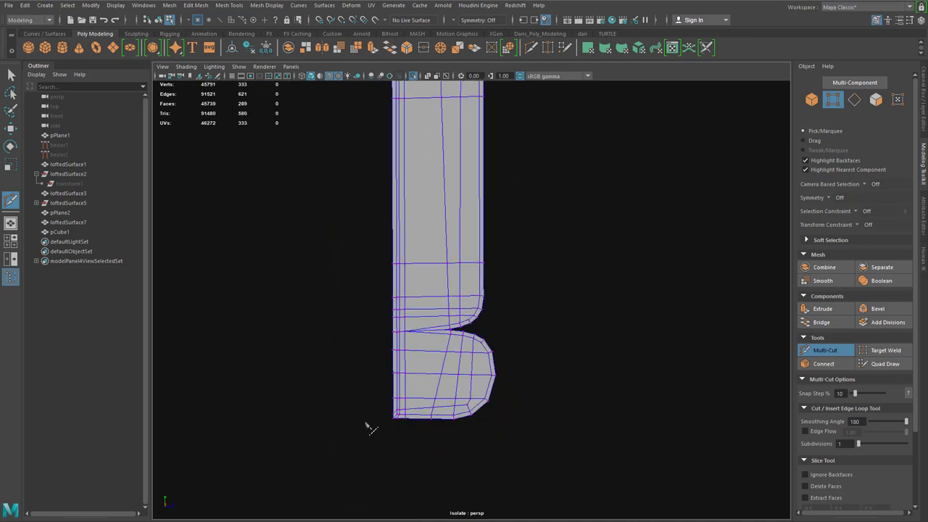
scroll(367, 427, up, 1)
Step: Select all vertices of the end cap and merge them with a distance threshold of 0.01
key(w)
scroll(496, 396, down, 7)
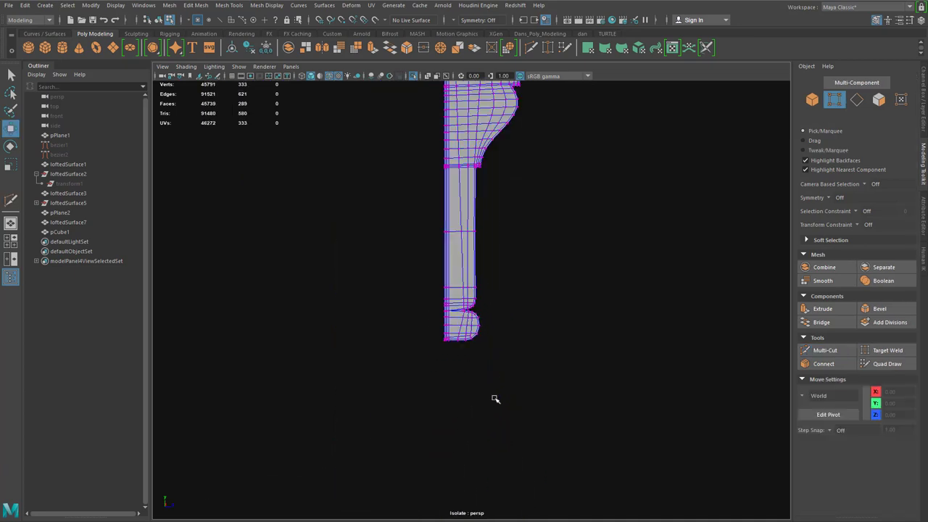
alt+middle_drag(497, 391, 515, 481)
drag(606, 469, 342, 124)
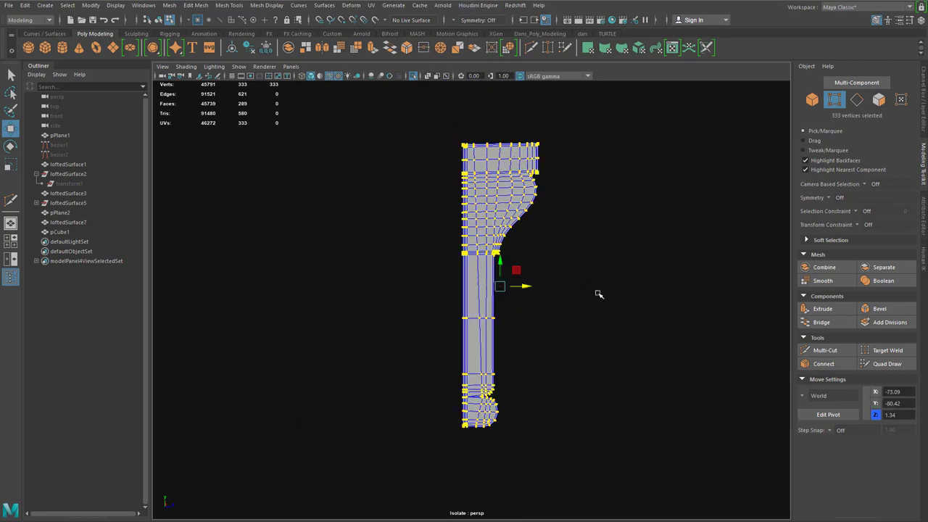
click(425, 48)
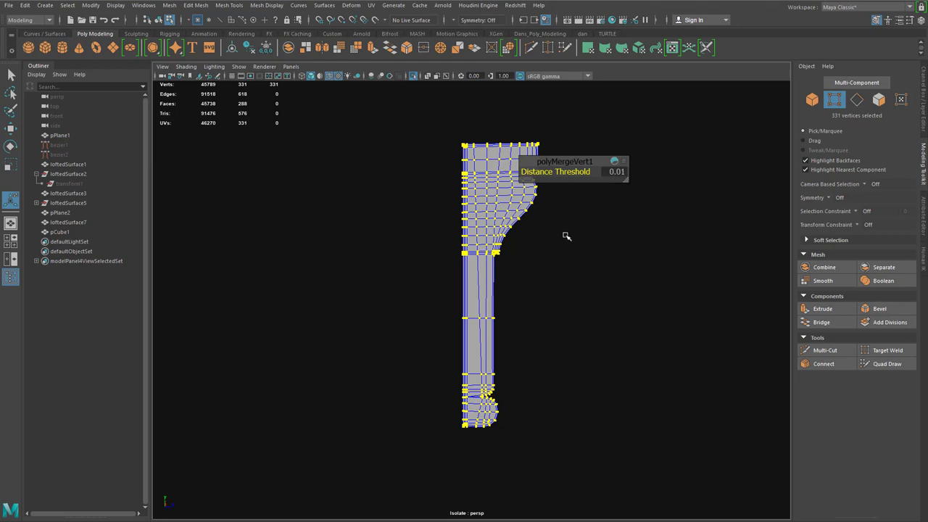
Step: Examine the merged end cap's edge grid from the top block down to the crease and bead
scroll(571, 242, up, 8)
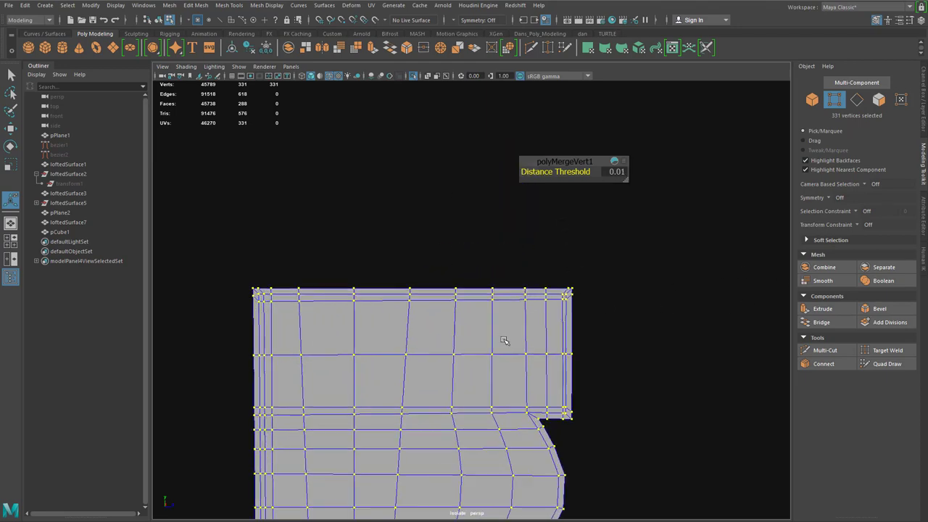
scroll(509, 336, up, 2)
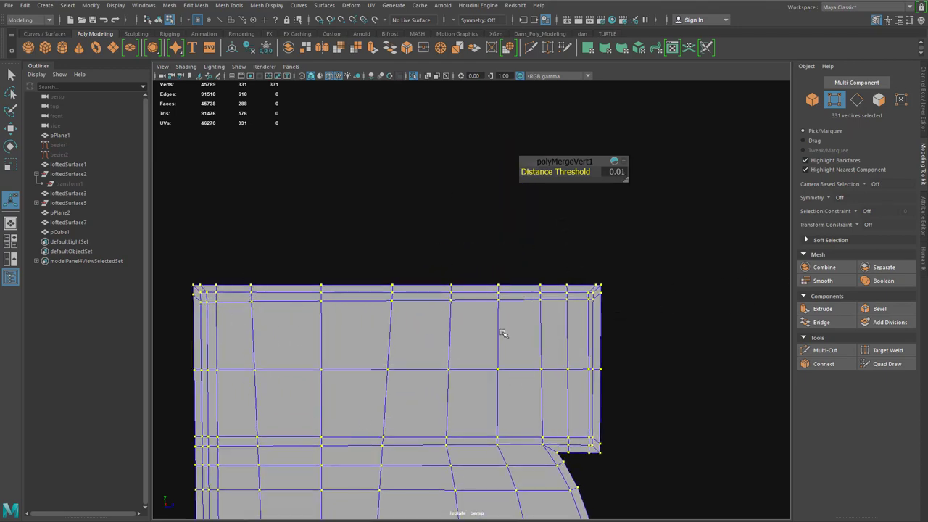
alt+middle_drag(548, 411, 561, 114)
alt+middle_drag(464, 447, 525, 134)
alt+middle_drag(442, 437, 435, 398)
alt+middle_drag(435, 436, 531, 451)
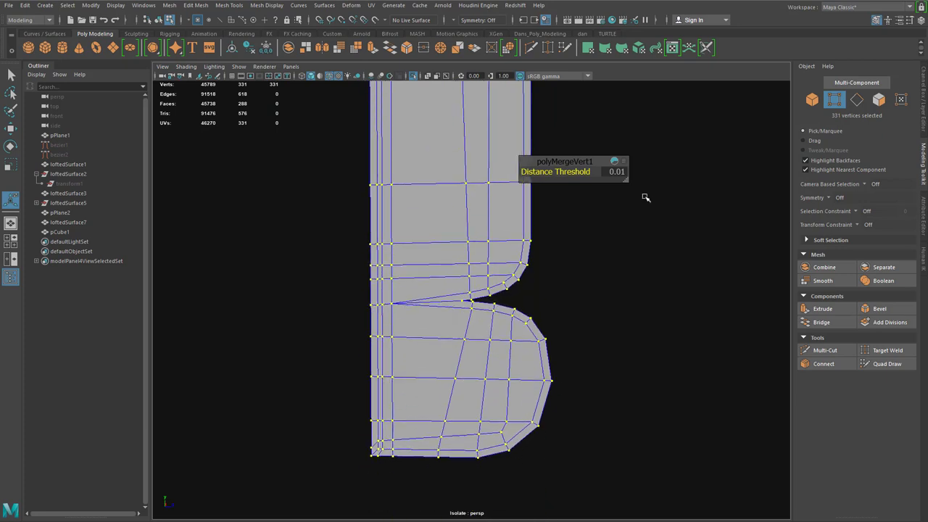
key(w)
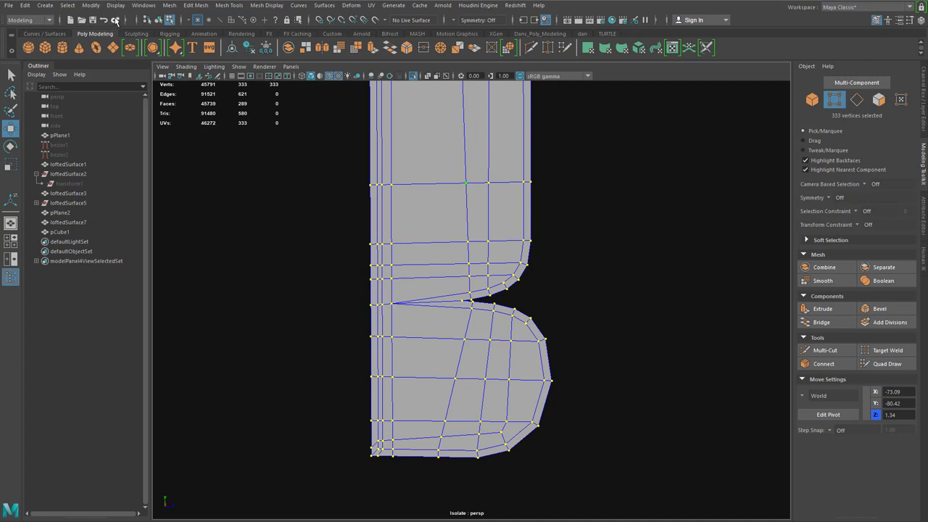
alt+middle_drag(627, 192, 604, 342)
alt+right_drag(605, 342, 593, 247)
alt+middle_drag(546, 158, 589, 242)
alt+right_drag(589, 242, 585, 337)
alt+middle_drag(584, 339, 586, 268)
scroll(599, 391, up, 3)
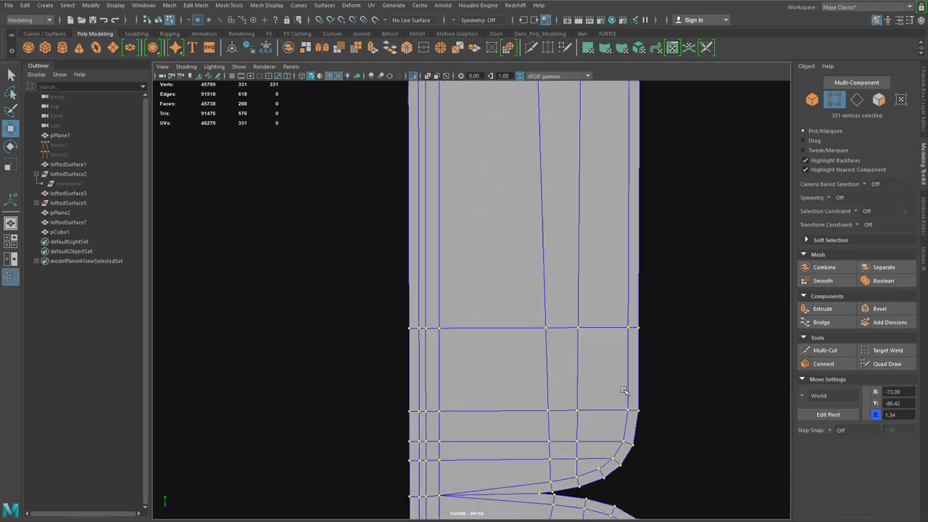
alt+middle_drag(658, 414, 658, 316)
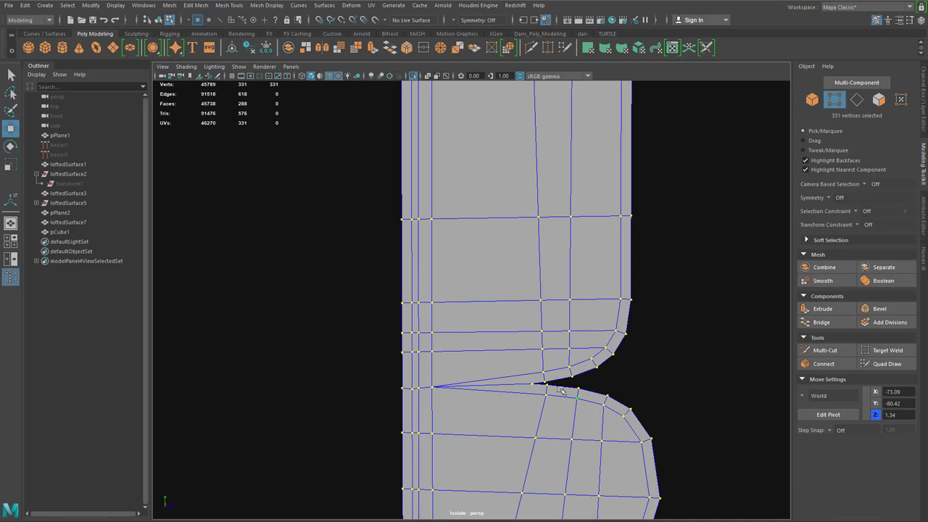
alt+middle_drag(563, 396, 544, 378)
Step: Select the whole moulding object, preview it smoothed and examine the cap from the crease up to the top block
right_drag(543, 341, 556, 373)
right_drag(583, 340, 591, 328)
key(3)
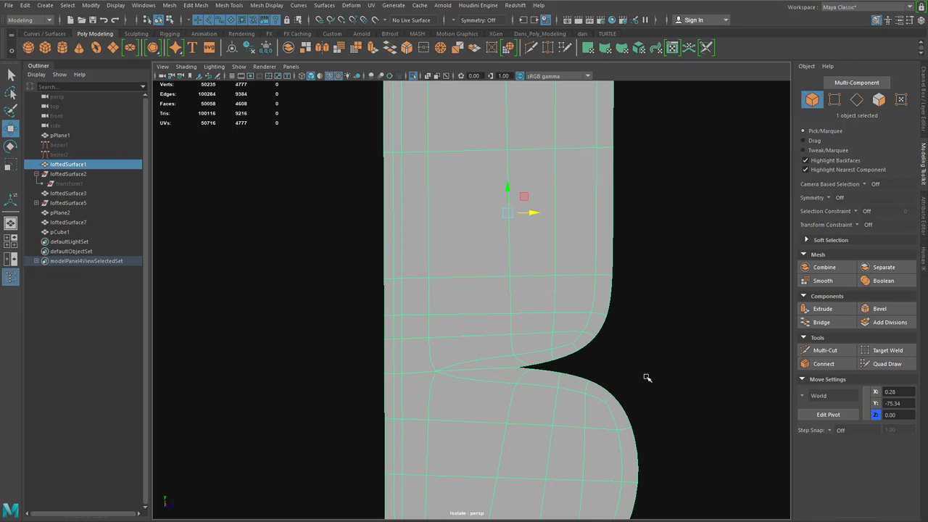
scroll(647, 376, down, 3)
alt+middle_drag(621, 214, 622, 377)
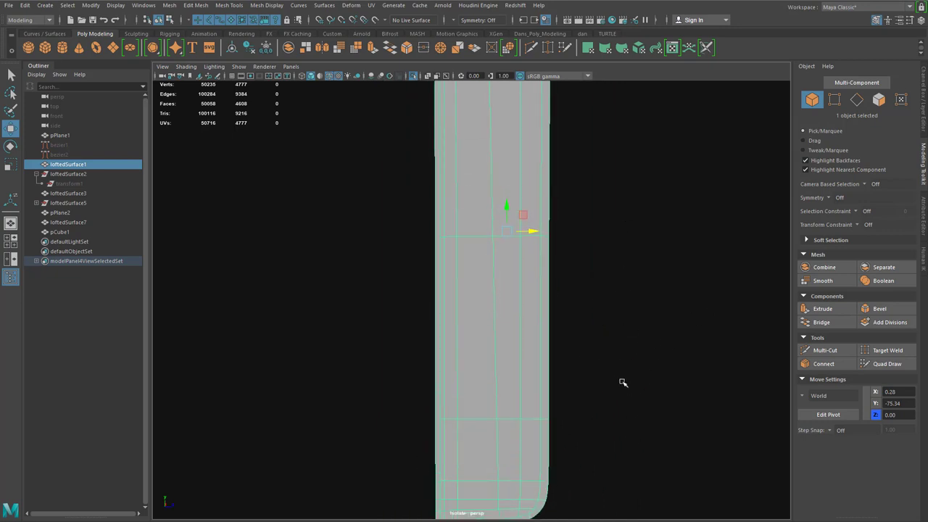
scroll(622, 377, down, 2)
alt+middle_drag(591, 322, 586, 400)
alt+middle_drag(589, 174, 582, 411)
alt+right_drag(613, 399, 718, 359)
alt+middle_drag(718, 358, 646, 431)
alt+right_drag(646, 431, 668, 424)
scroll(668, 424, up, 2)
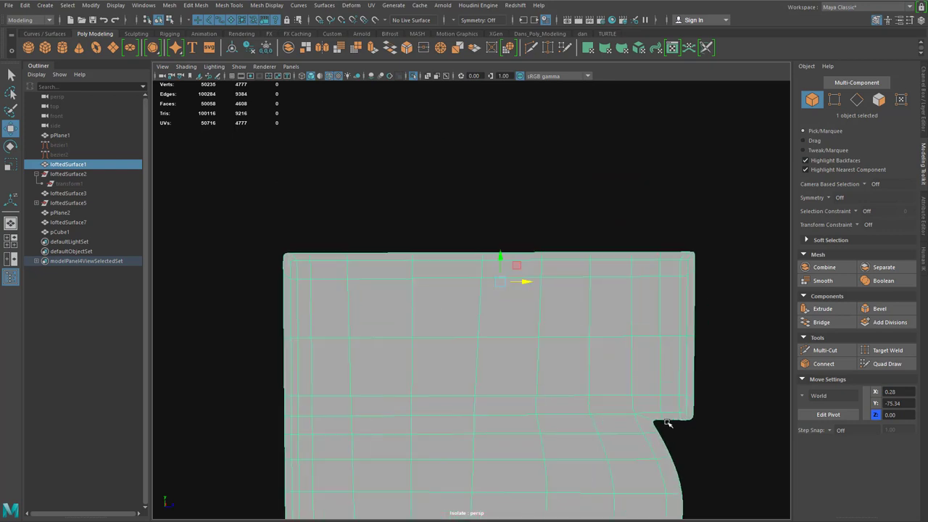
Step: Examine the smoothed profile from the top block down the long straight section to the bead
scroll(350, 439, down, 3)
alt+middle_drag(394, 417, 403, 158)
scroll(448, 301, down, 3)
scroll(468, 362, down, 2)
scroll(469, 367, up, 3)
alt+middle_drag(472, 411, 475, 348)
scroll(475, 348, up, 1)
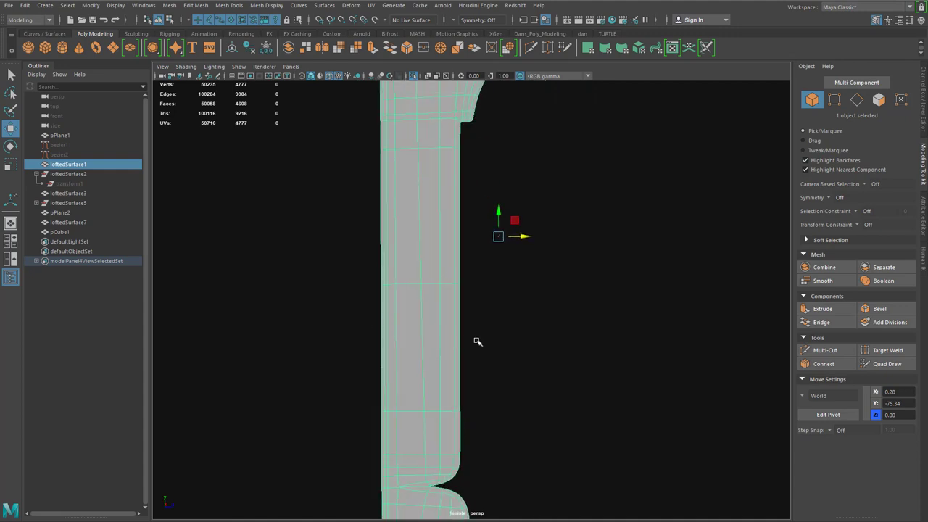
alt+drag(570, 402, 592, 276)
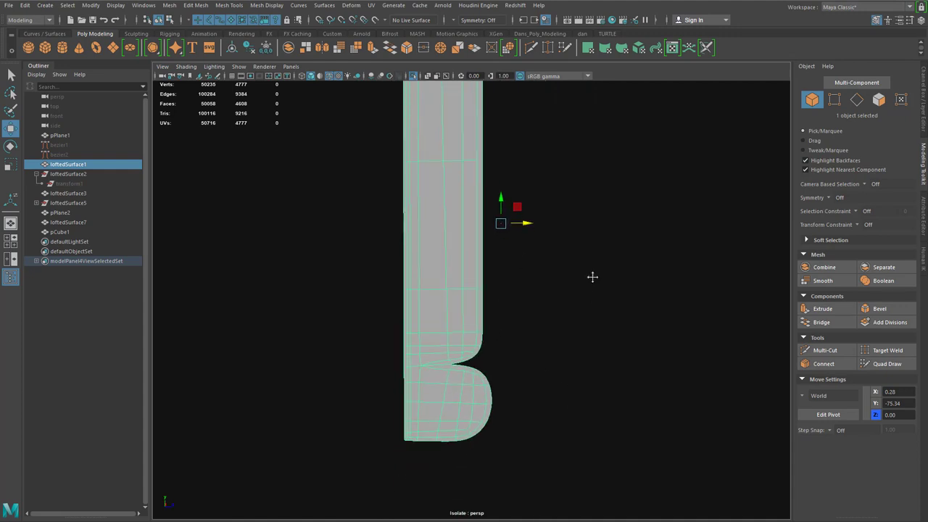
alt+drag(505, 334, 472, 301)
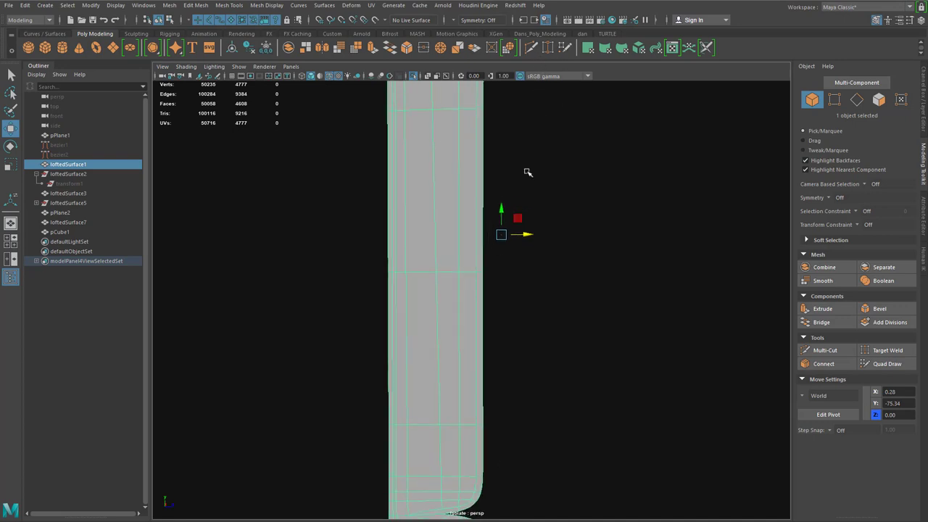
Step: Turn off the smooth preview and insert two horizontal edge loops across the end cap's long straight section
key(1)
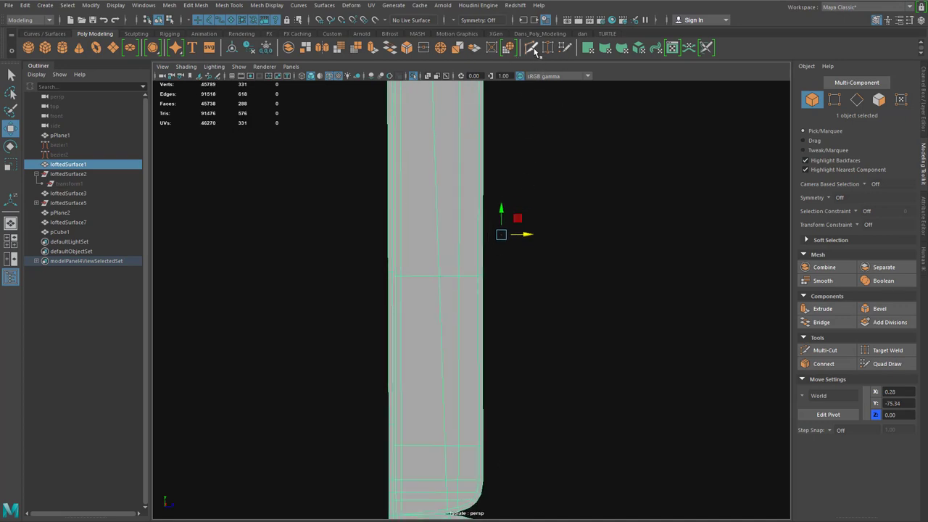
click(532, 49)
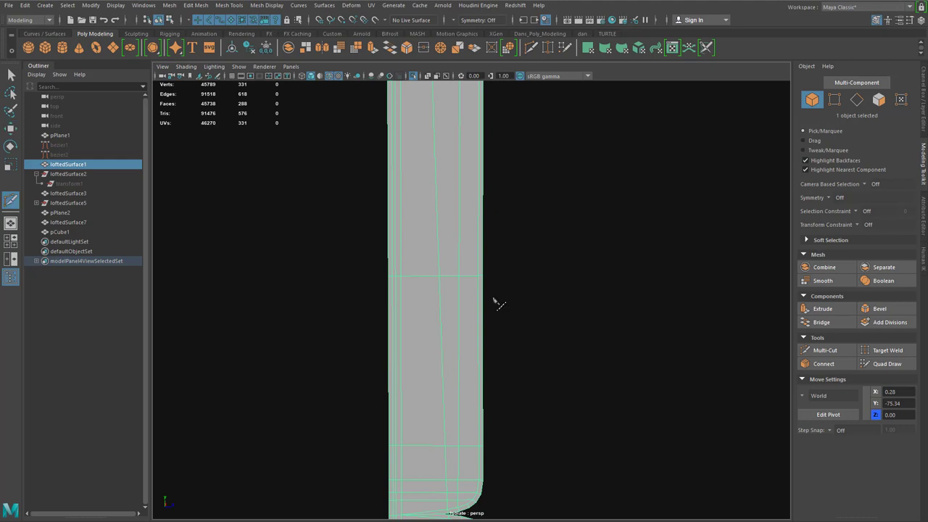
ctrl+click(473, 351)
alt+drag(539, 201, 487, 321)
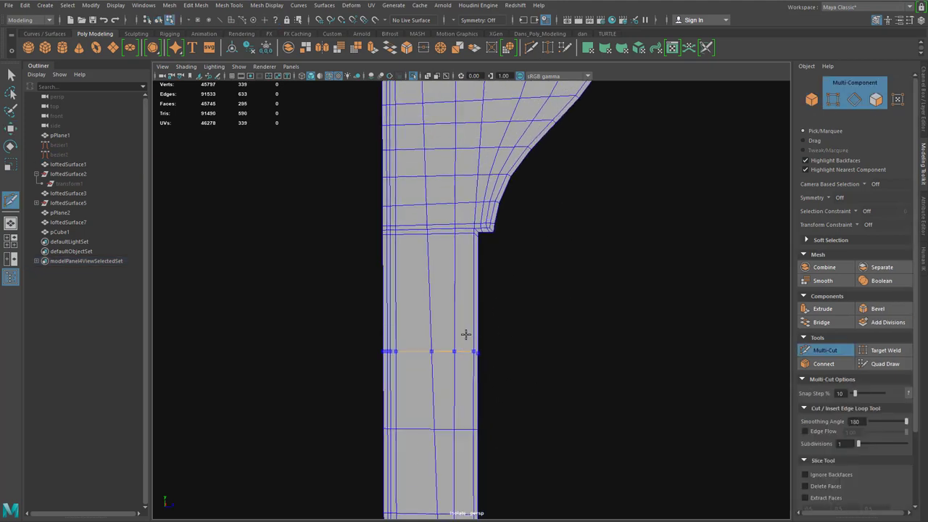
ctrl+click(466, 326)
scroll(502, 331, down, 4)
alt+middle_drag(507, 388, 498, 314)
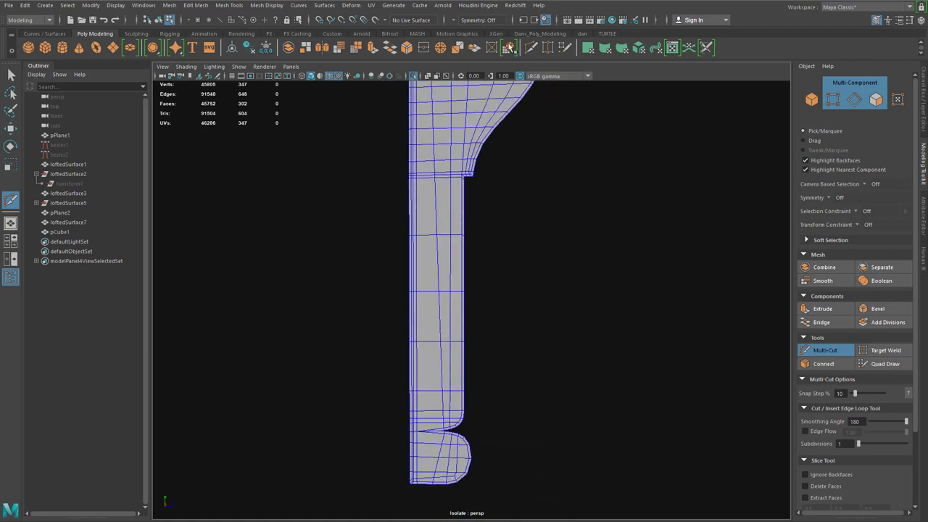
Step: Preview the end cap smoothed again and examine the upper curve and top block
key(3)
alt+middle_drag(557, 174, 539, 353)
scroll(540, 338, down, 1)
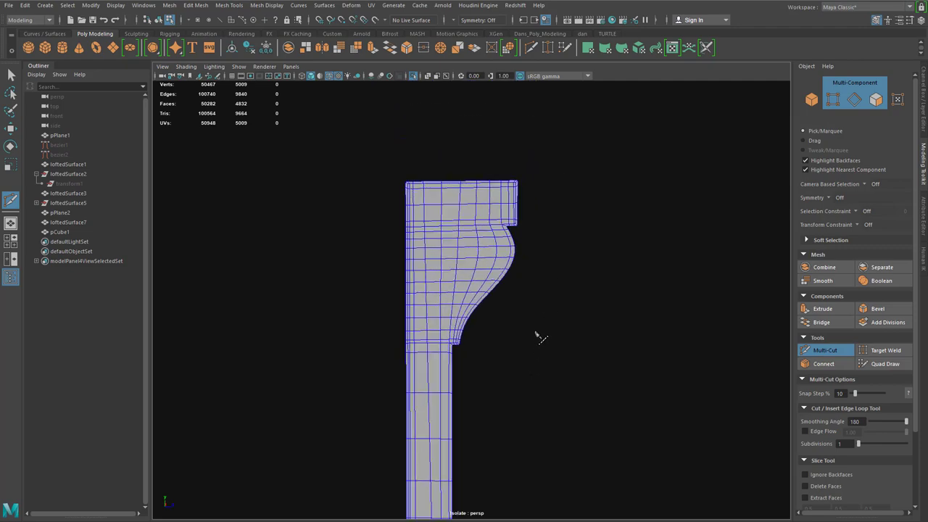
scroll(541, 187, up, 5)
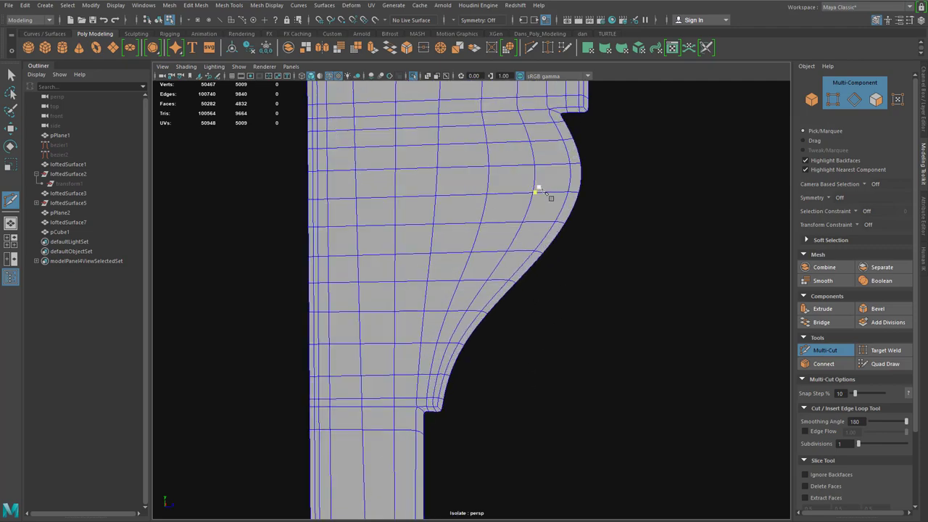
alt+middle_drag(556, 208, 493, 333)
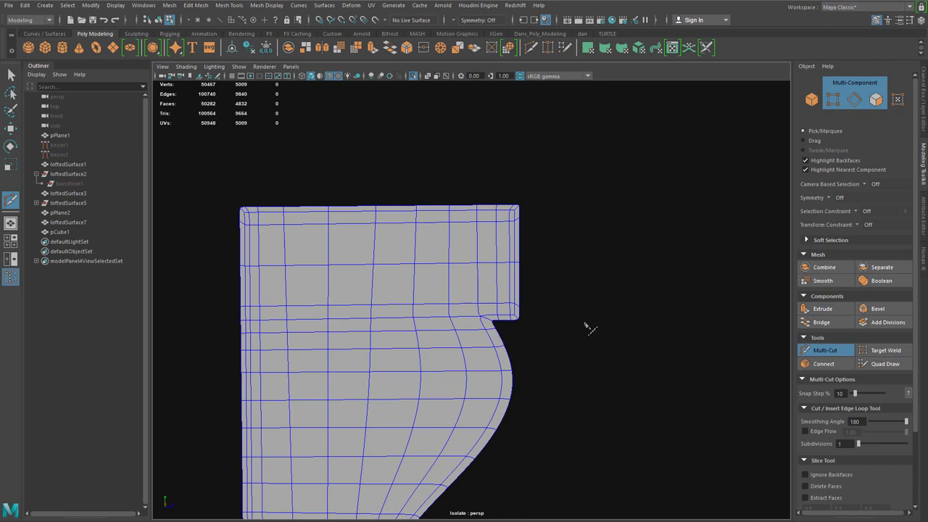
scroll(589, 328, down, 2)
Step: Select the end cap's outer border edge loop, turn off the smooth preview and extrude it along X to -58.33
key(w)
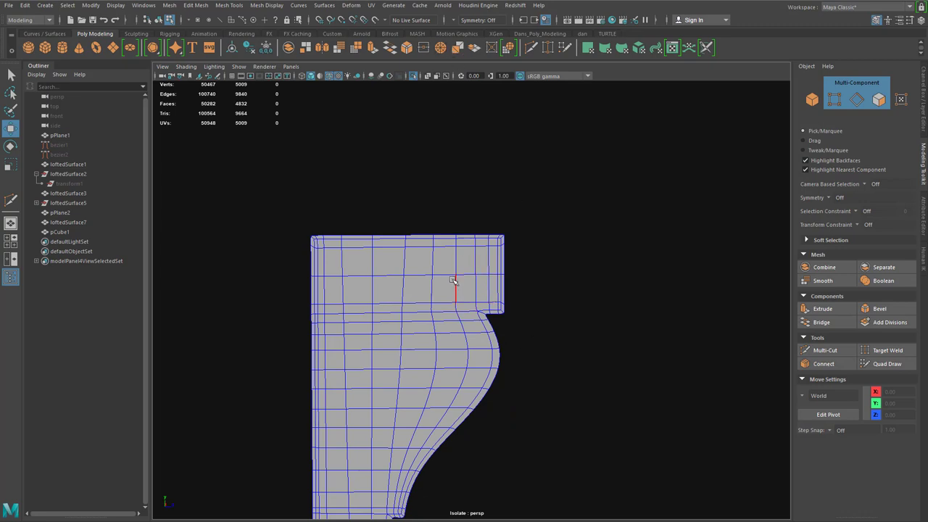
double_click(505, 290)
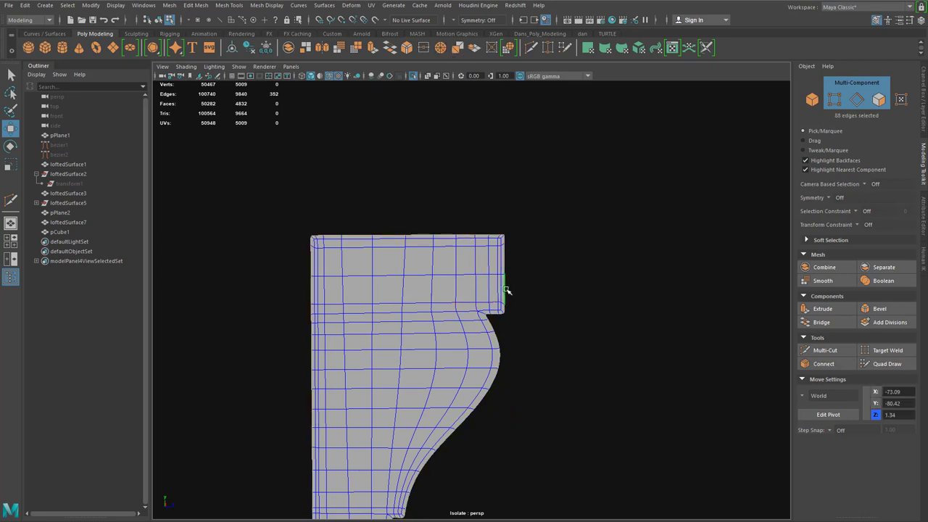
key(1)
key(f)
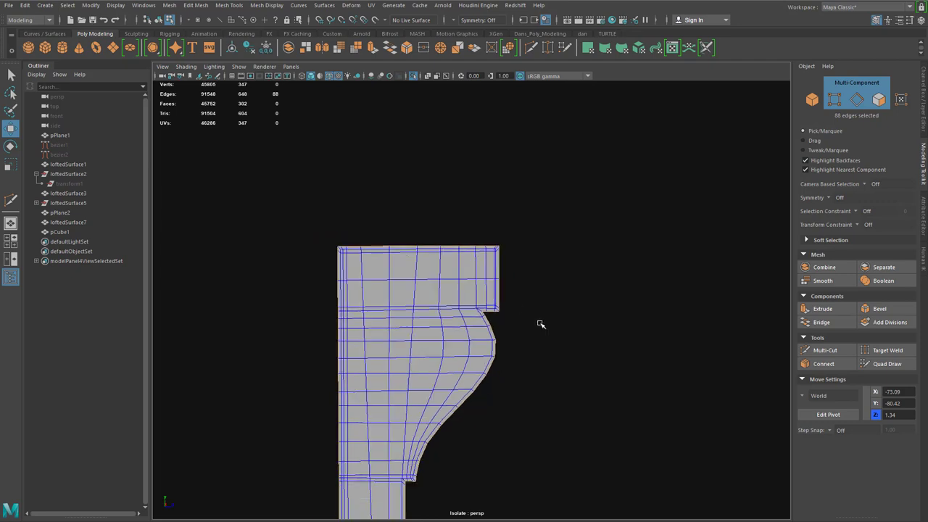
key(space)
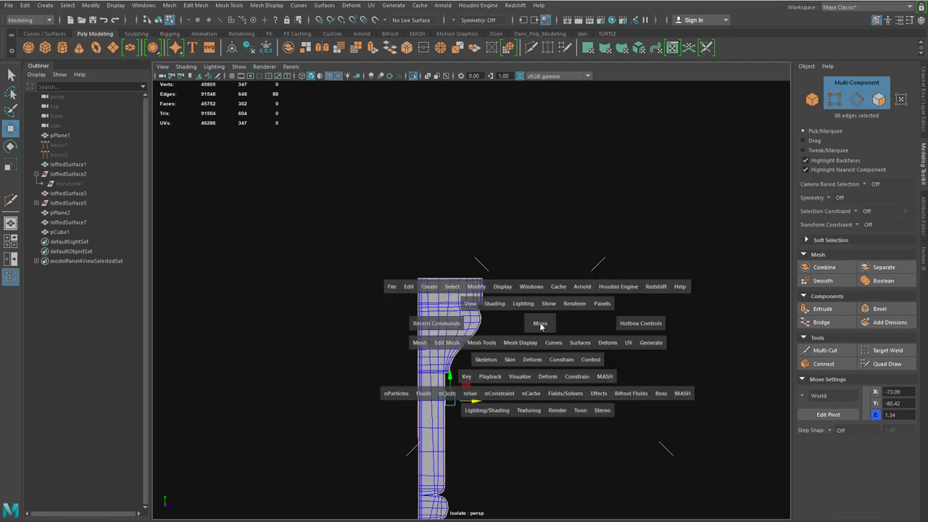
key(space)
drag(540, 322, 714, 274)
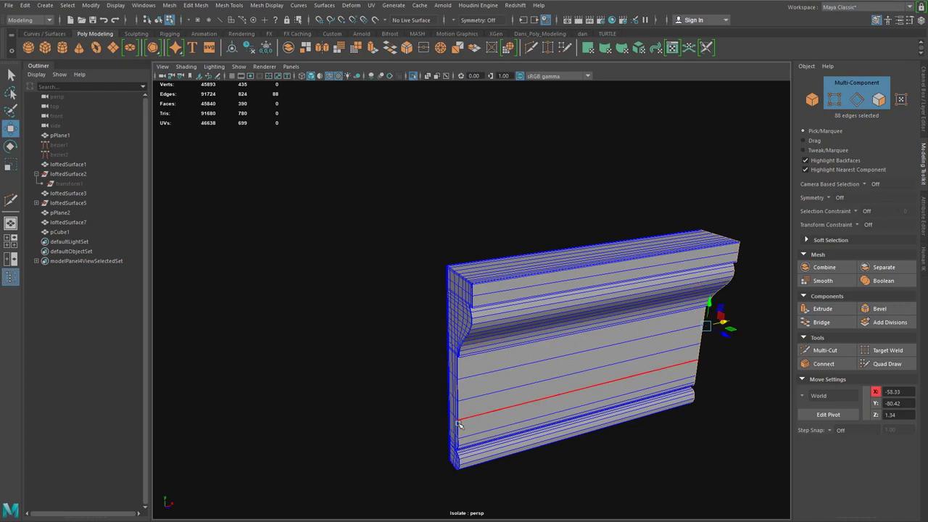
Step: Insert a supporting edge loop around the extruded moulding right beside the end cap's outer border
alt+drag(483, 429, 479, 409)
scroll(489, 291, up, 5)
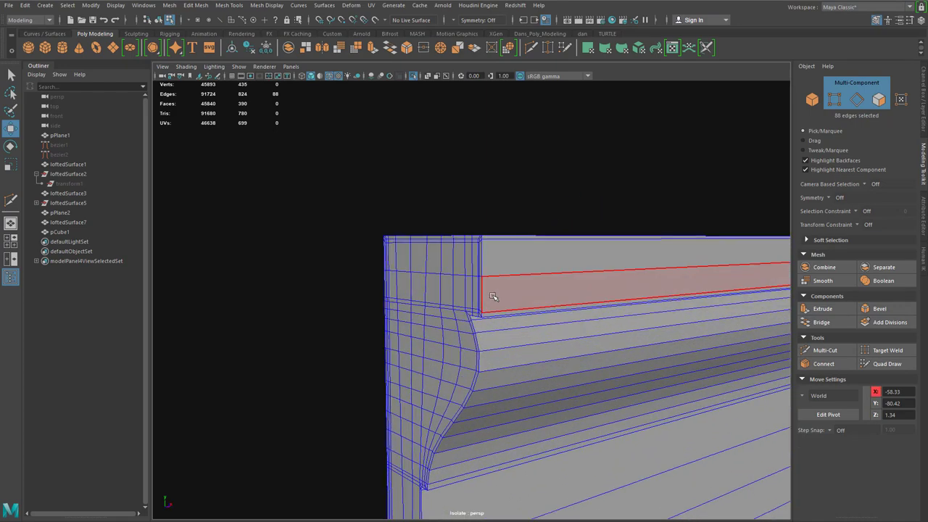
scroll(498, 300, up, 4)
scroll(496, 298, down, 1)
scroll(497, 299, down, 5)
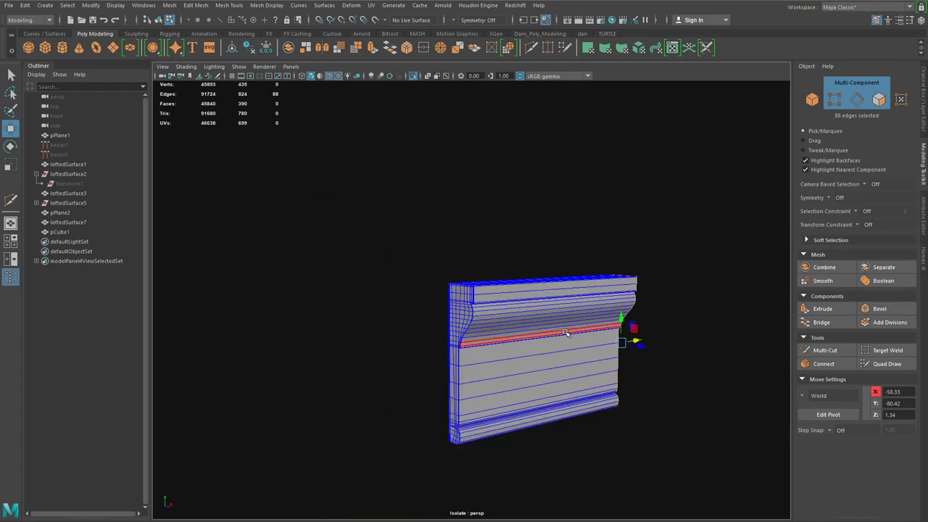
scroll(498, 262, up, 2)
scroll(497, 262, up, 3)
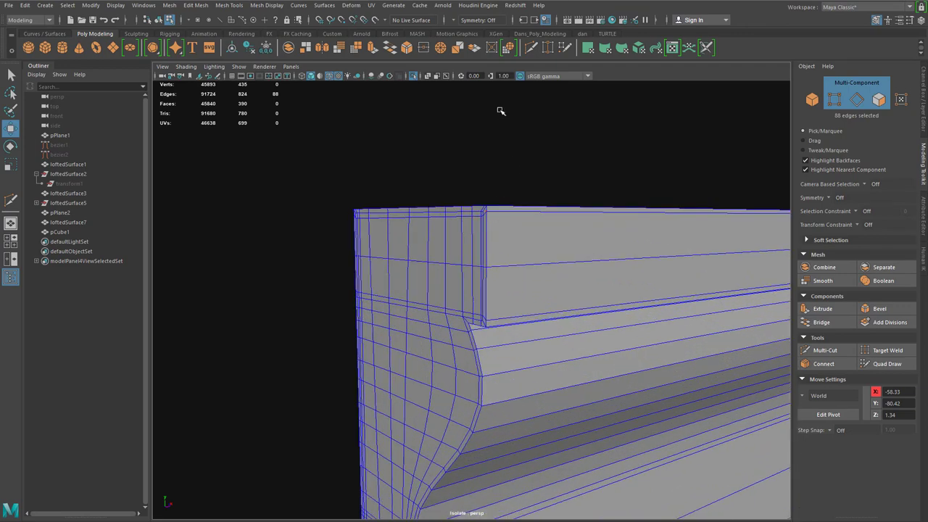
click(533, 47)
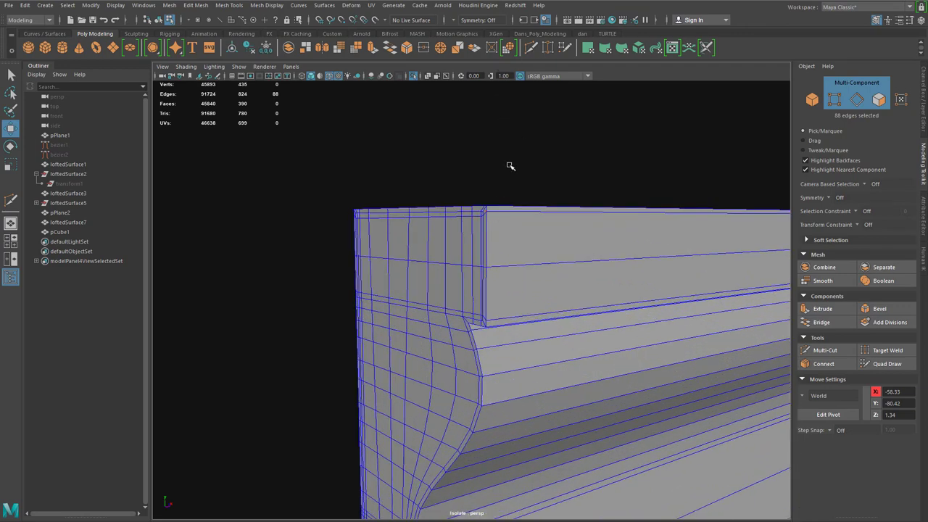
ctrl+click(489, 209)
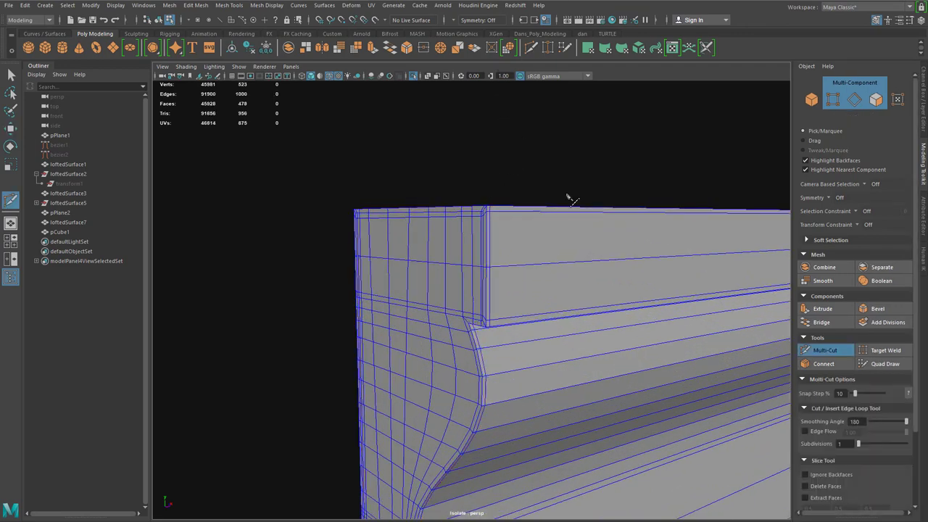
Step: Select the whole moulding object and mirror it across the X axis at its bounding box, in the positive direction without cutting geometry
scroll(568, 196, down, 1)
scroll(568, 196, down, 5)
alt+drag(622, 275, 582, 320)
right_click(582, 316)
click(615, 303)
alt+drag(633, 306, 367, 273)
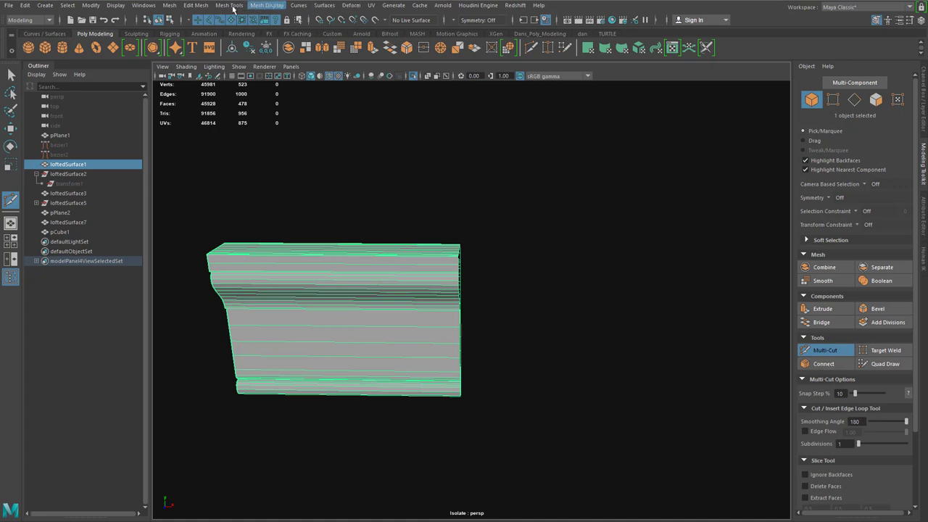
click(171, 6)
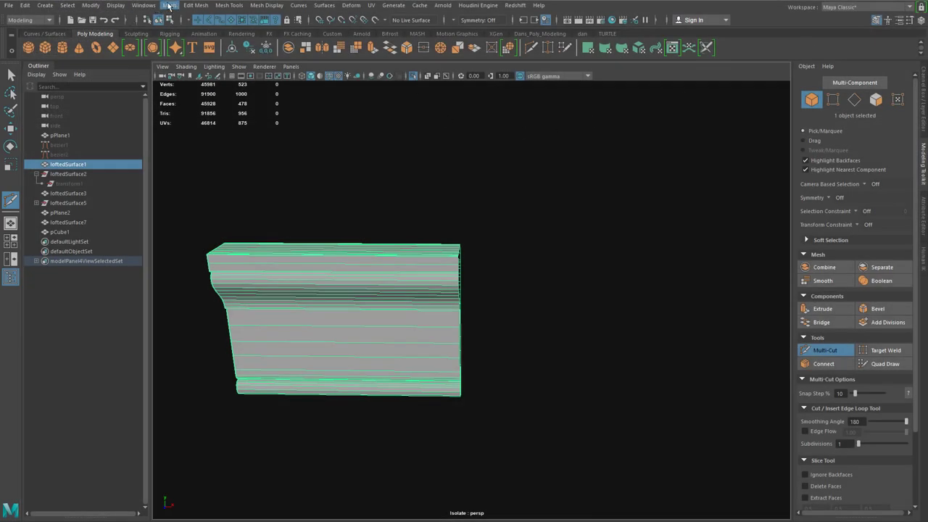
click(169, 5)
click(187, 134)
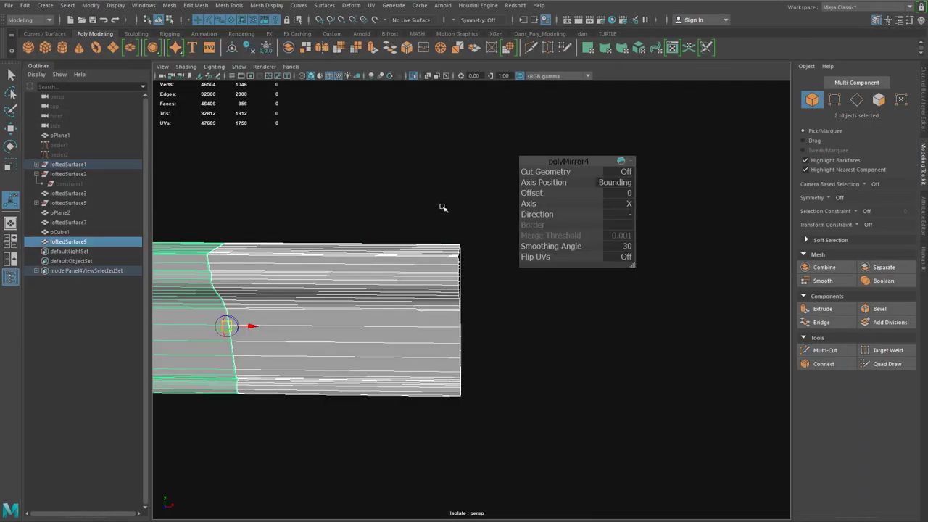
click(629, 218)
click(649, 223)
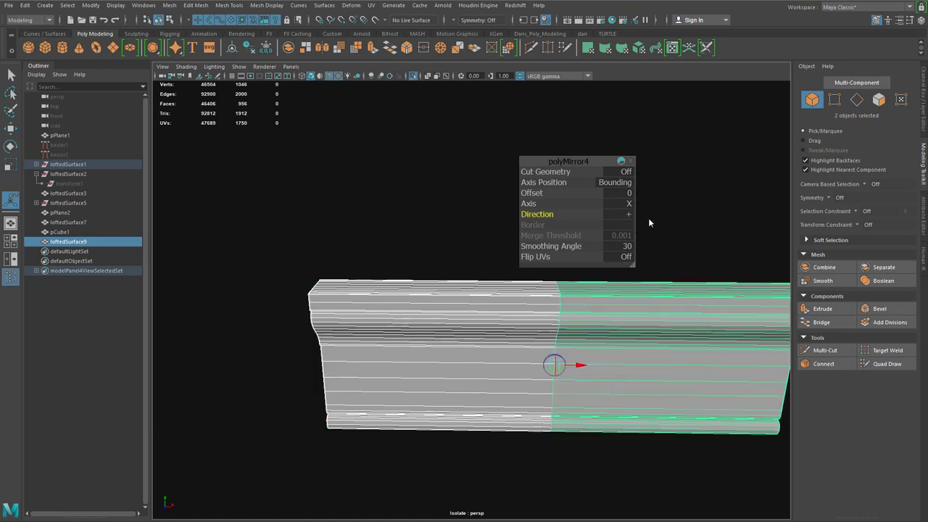
alt+drag(553, 403, 460, 402)
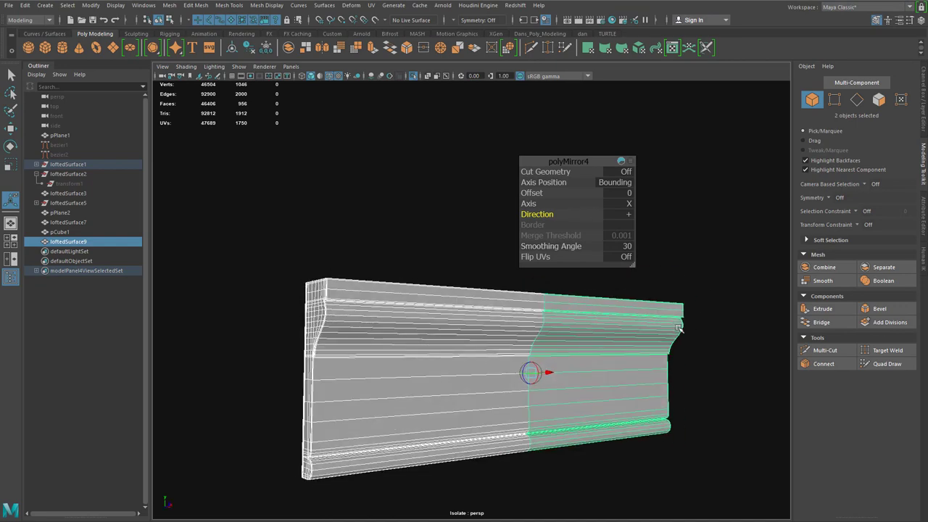
alt+middle_drag(681, 359, 666, 333)
alt+drag(657, 359, 646, 363)
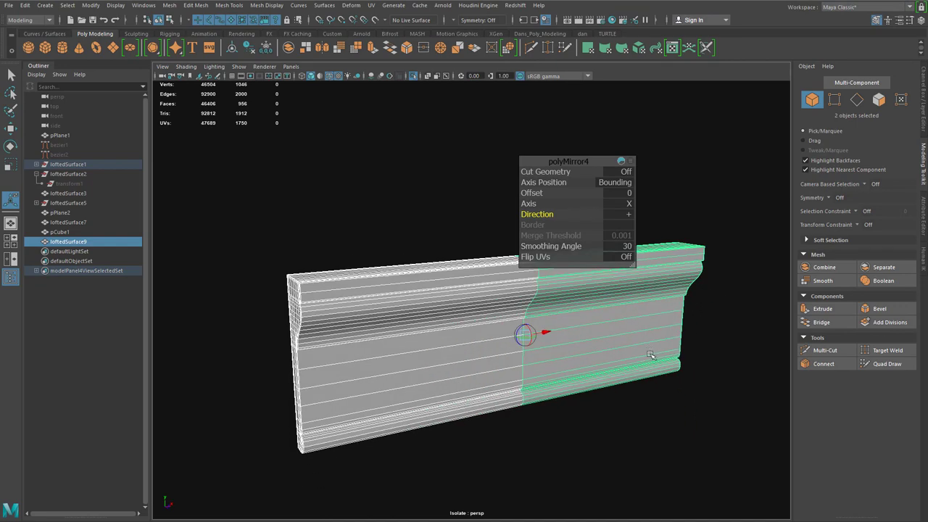
Step: Combine the original moulding half and its mirrored copy into one mesh object
key(w)
scroll(328, 334, up, 3)
alt+drag(641, 293, 592, 313)
alt+middle_drag(593, 312, 505, 346)
scroll(531, 339, up, 4)
scroll(531, 339, up, 2)
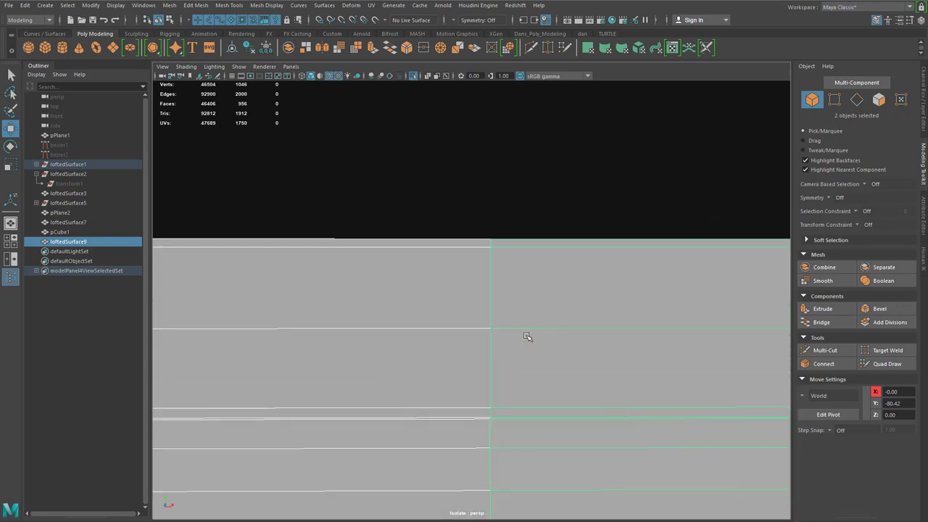
click(169, 6)
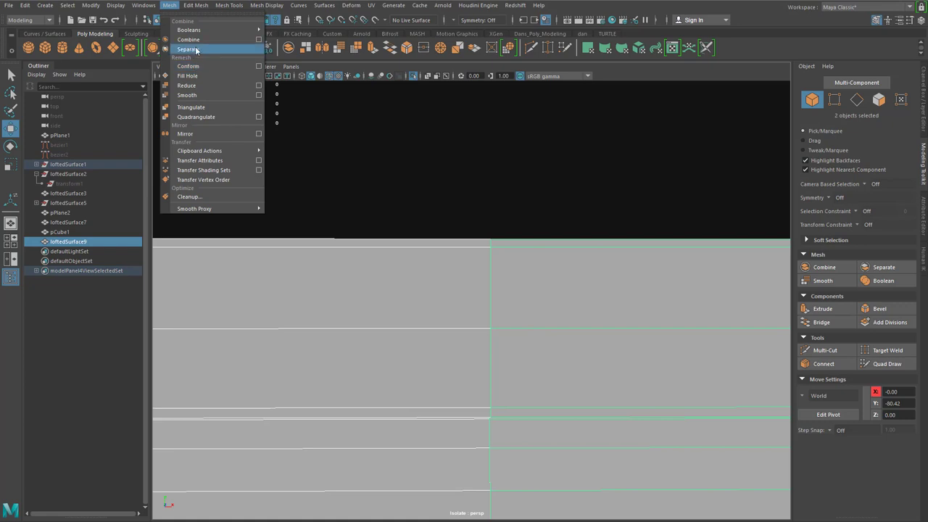
click(187, 50)
Step: Select all vertices along the centre seam between the two moulding halves and merge them
right_drag(462, 254, 431, 243)
scroll(440, 234, down, 15)
drag(438, 190, 509, 436)
click(427, 48)
key(w)
scroll(510, 272, up, 5)
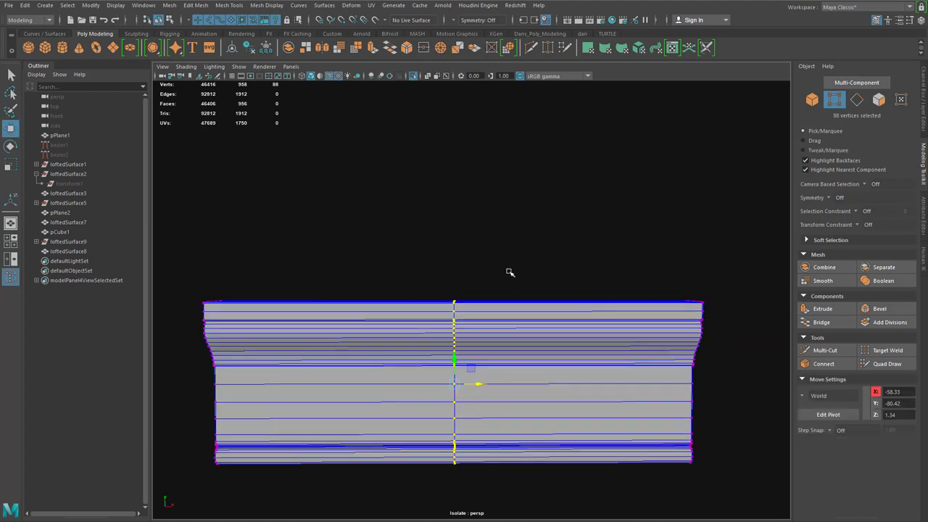
Step: Soften all edges of the whole moulding object, deselect it and turn off the wireframe-on-shaded display
right_drag(482, 330, 519, 311)
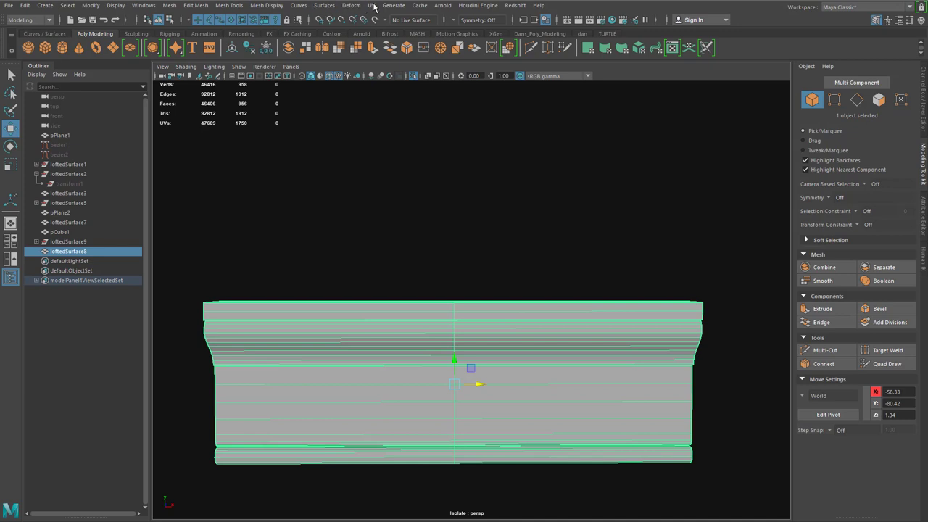
click(267, 7)
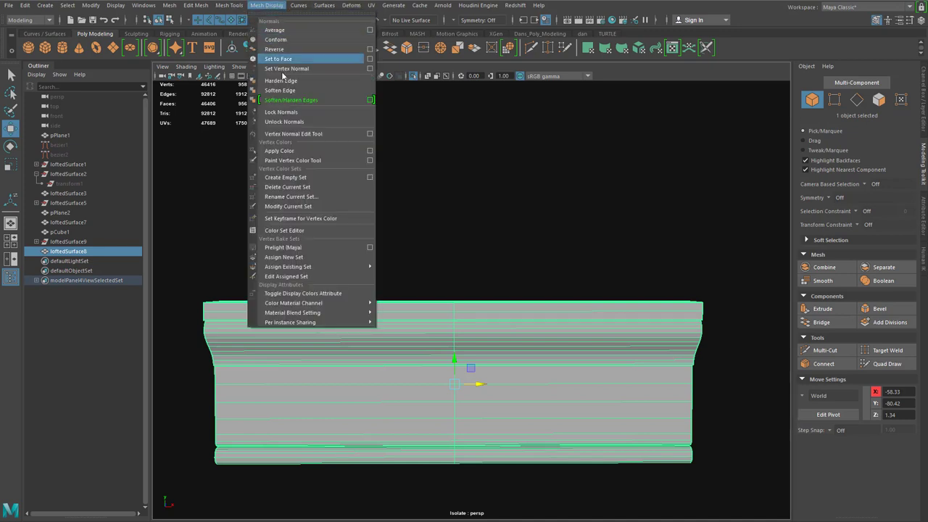
click(300, 91)
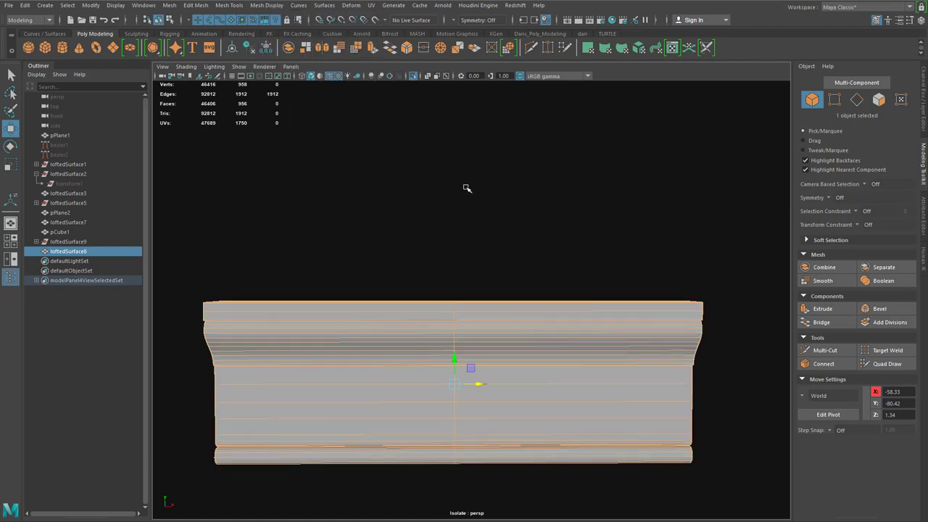
click(444, 253)
alt+drag(430, 263, 403, 281)
click(329, 76)
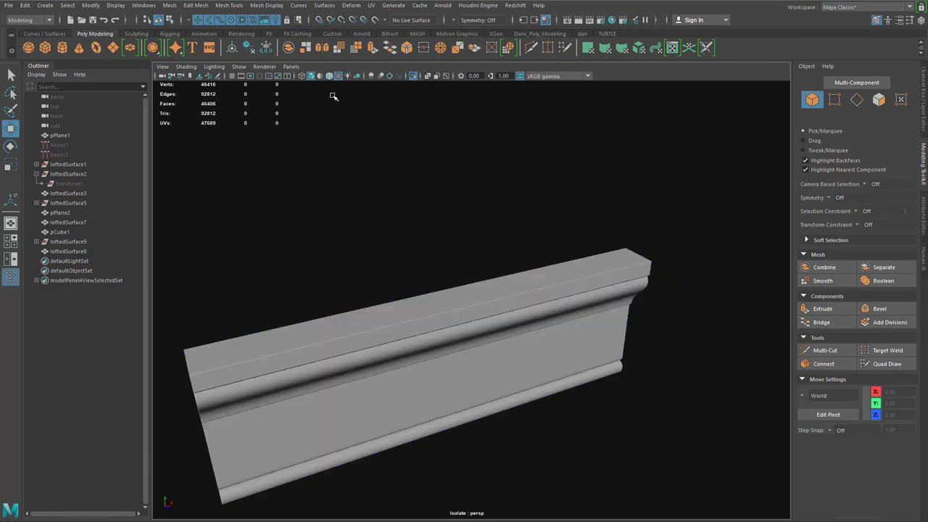
Step: Select the moulding and examine its end cap topology, especially around the lower rounded bead and the groove above it
mouse_move(388, 247)
alt+mouse_down()
mouse_move(399, 236)
mouse_move(408, 276)
mouse_move(537, 140)
alt+mouse_up()
scroll(576, 205, up, 5)
alt+drag(516, 237, 514, 266)
click(439, 277)
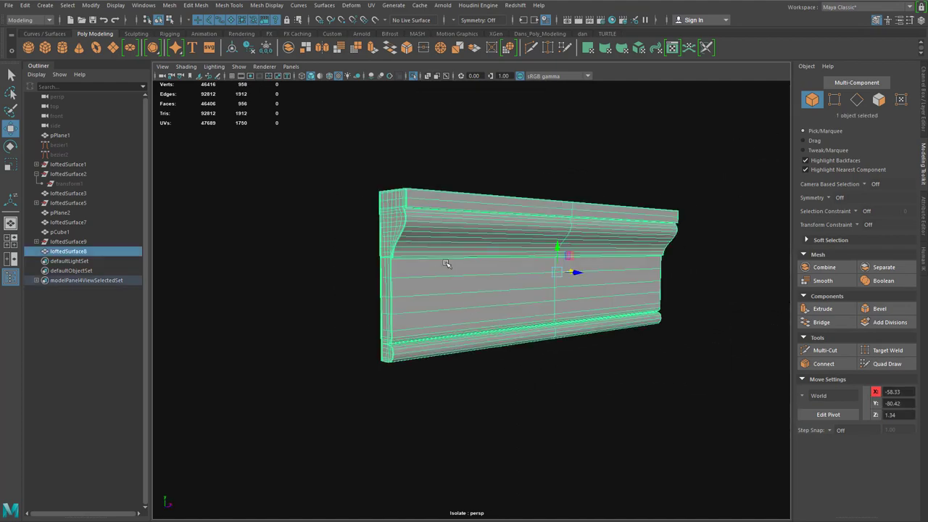
scroll(445, 257, up, 4)
alt+drag(452, 276, 488, 290)
scroll(485, 272, up, 2)
scroll(487, 291, up, 4)
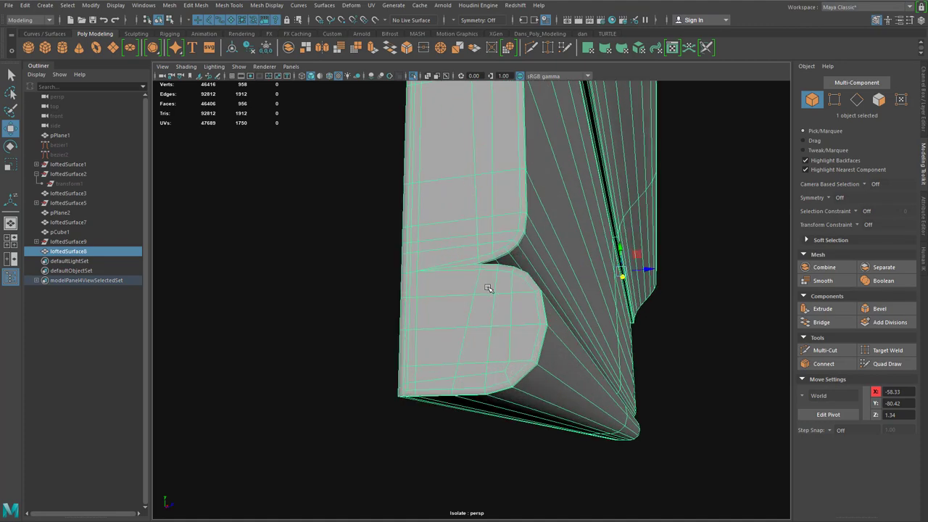
scroll(482, 274, up, 2)
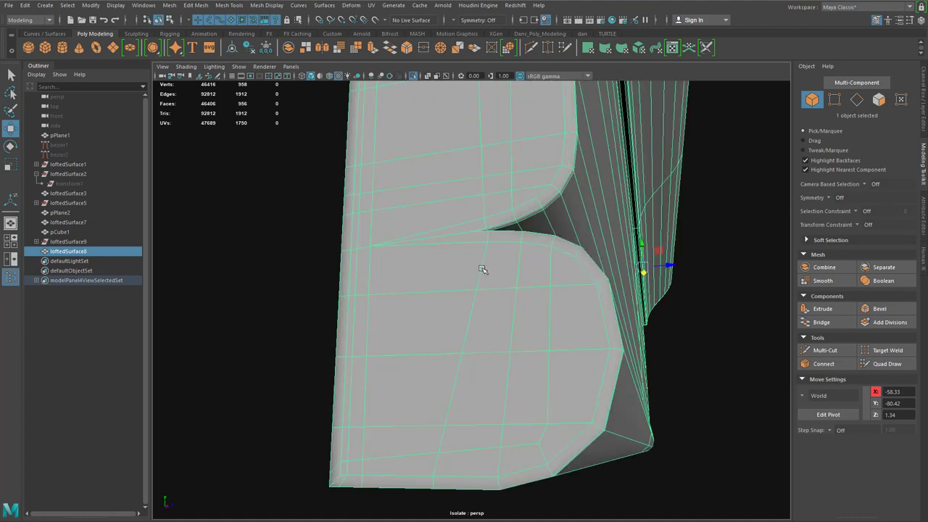
alt+drag(472, 233, 536, 280)
scroll(463, 236, up, 5)
scroll(462, 236, down, 5)
scroll(550, 262, up, 3)
alt+drag(543, 220, 480, 252)
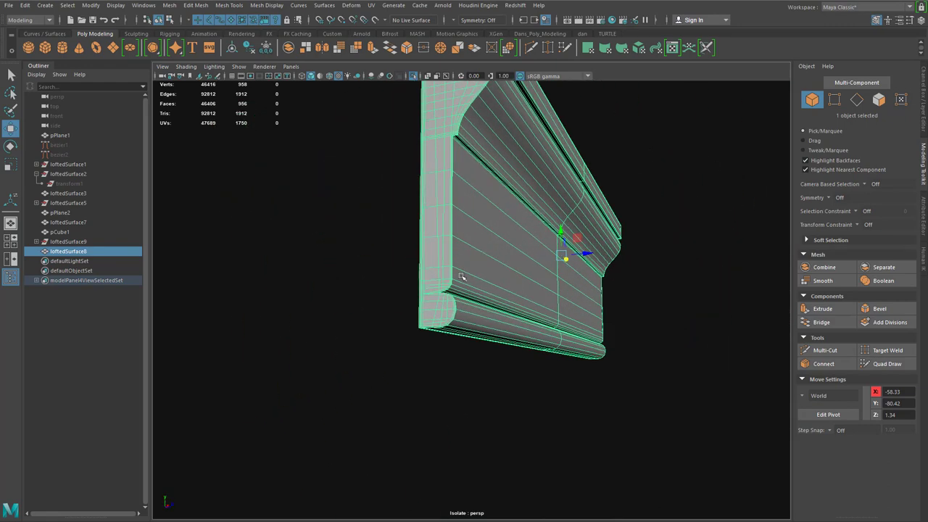